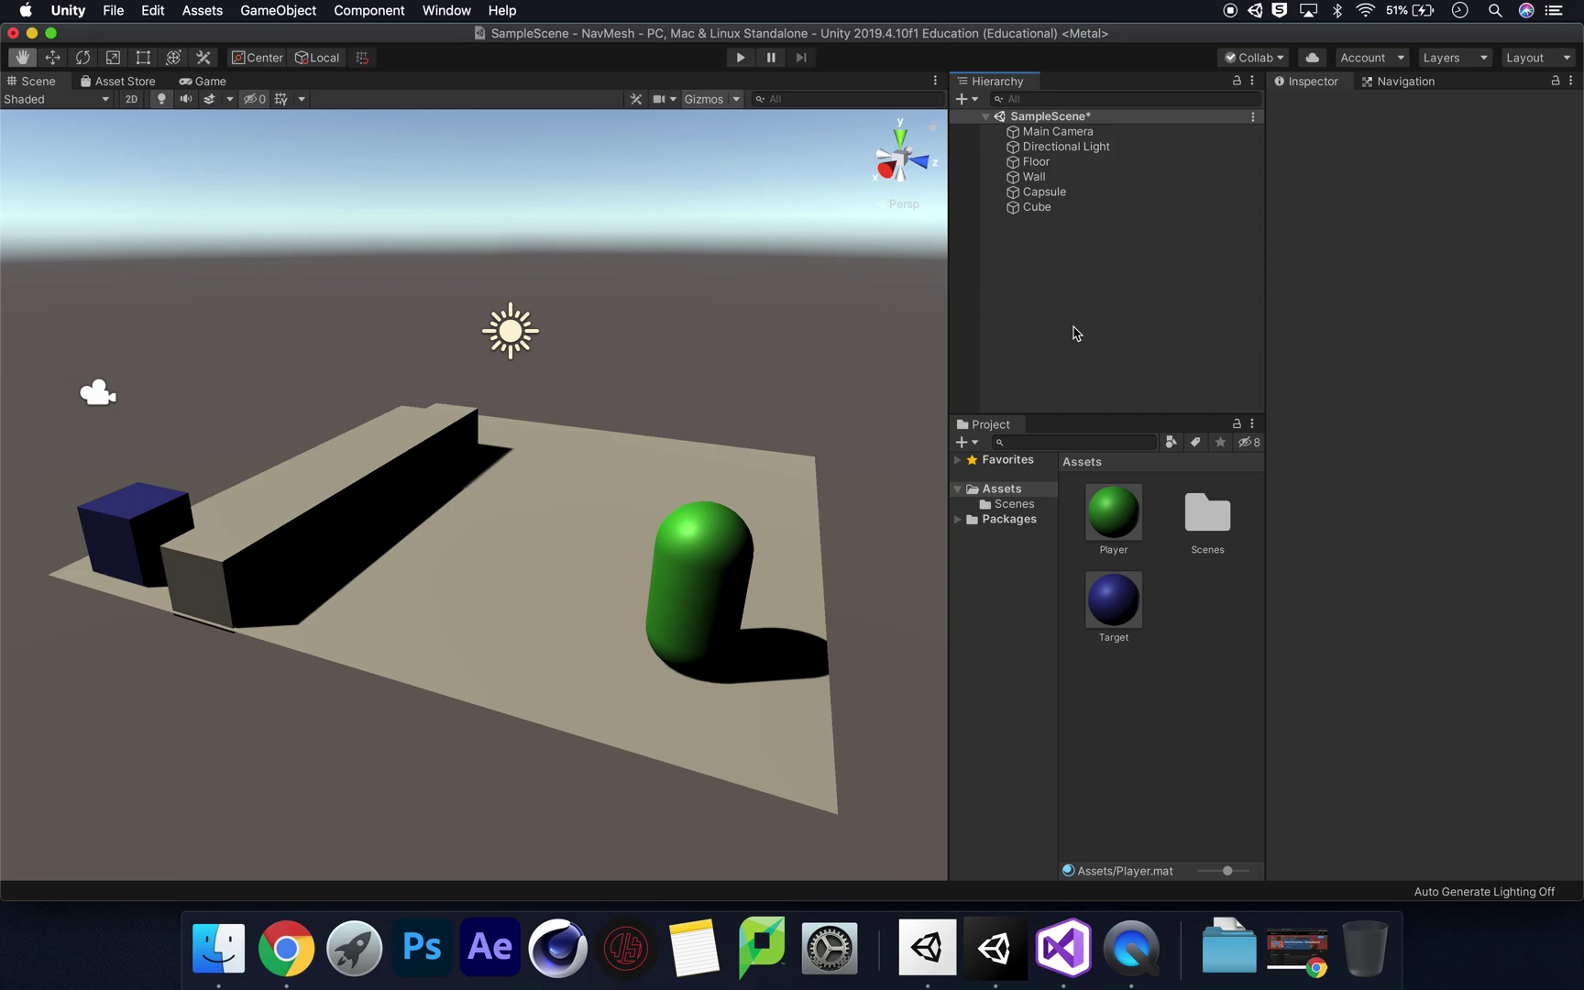
Rename the green Capsule object as Player
left_click_drag(852, 401, 849, 342, "alt")
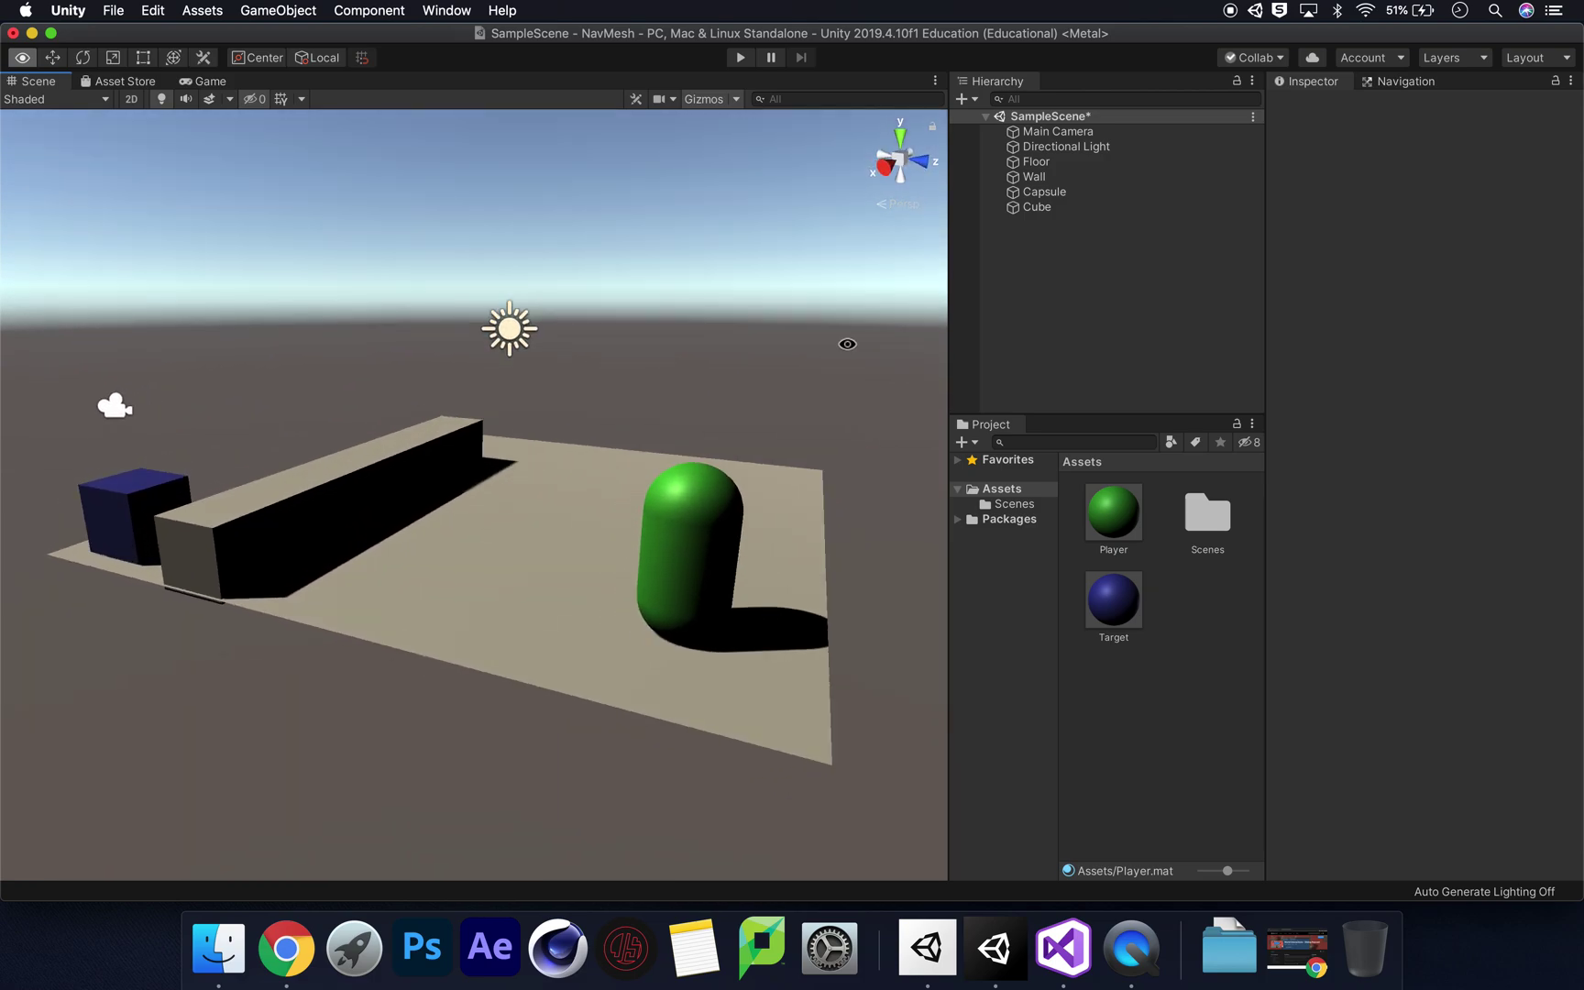
left_click(1086, 207)
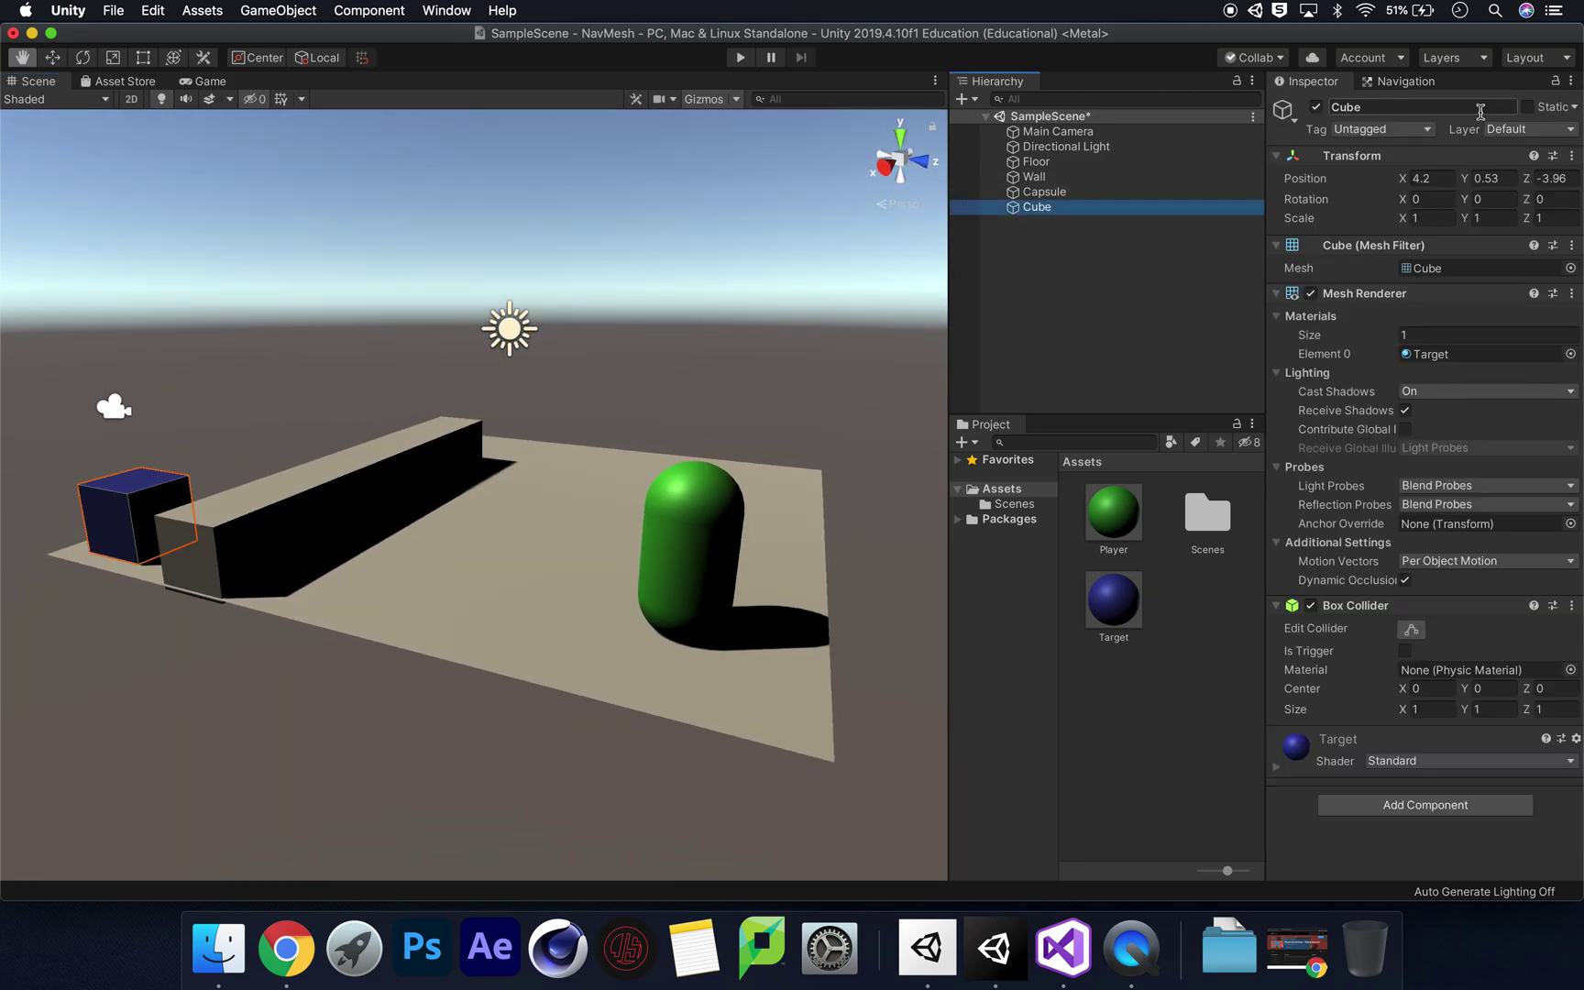
left_click(61, 56)
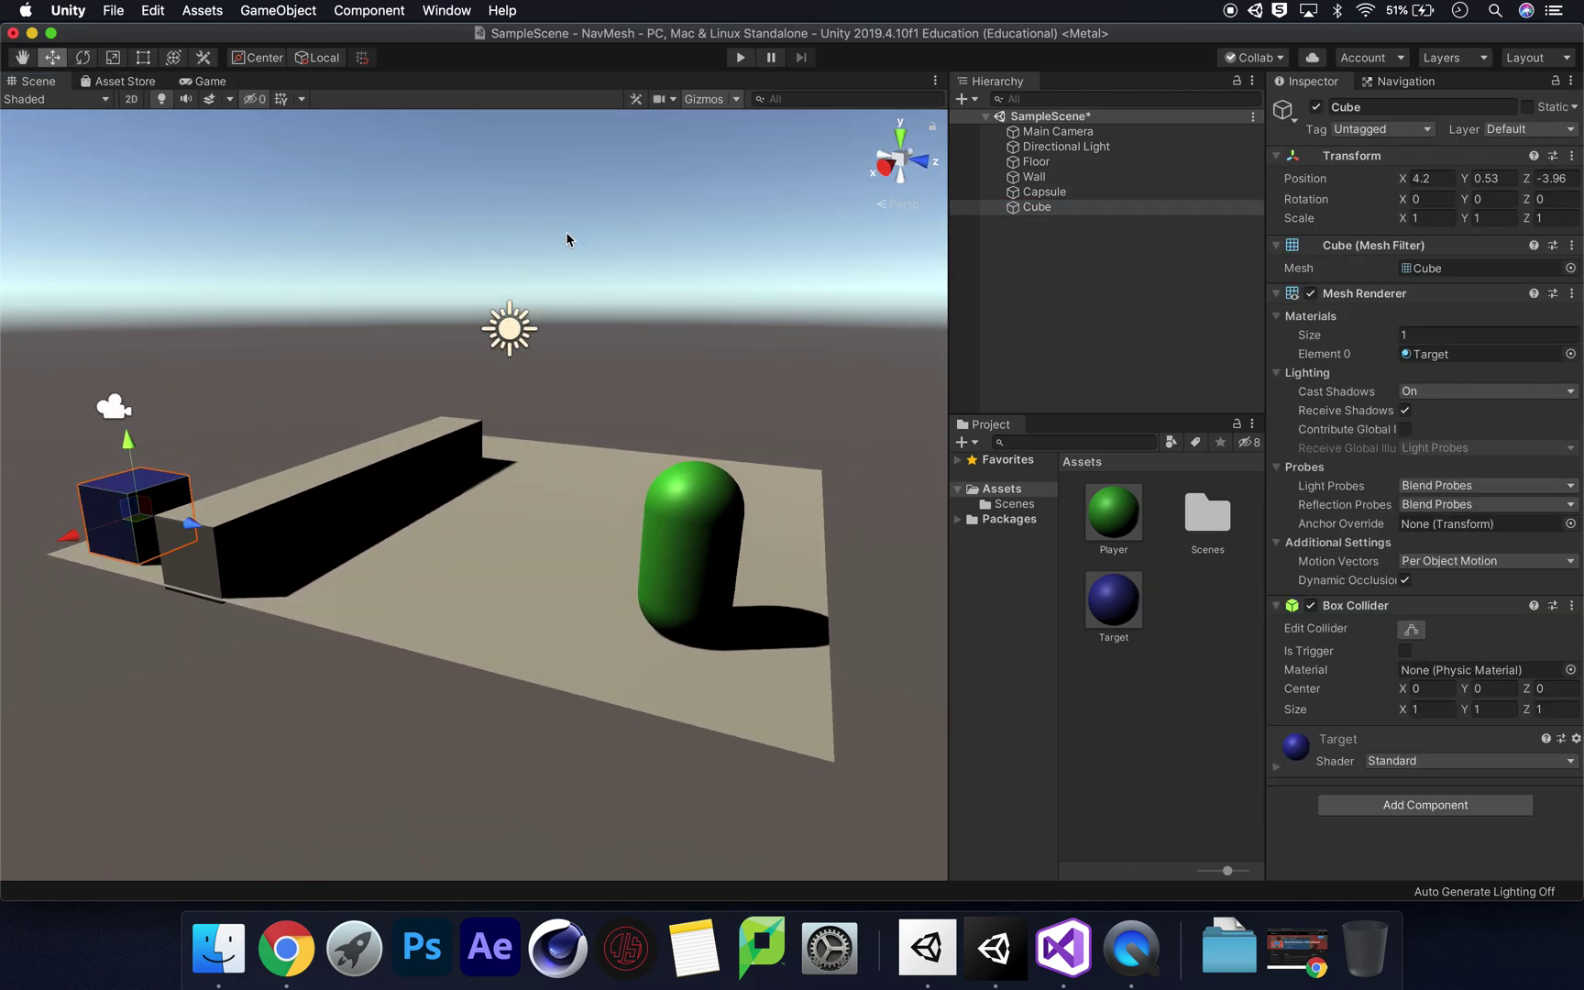
left_click(1077, 191)
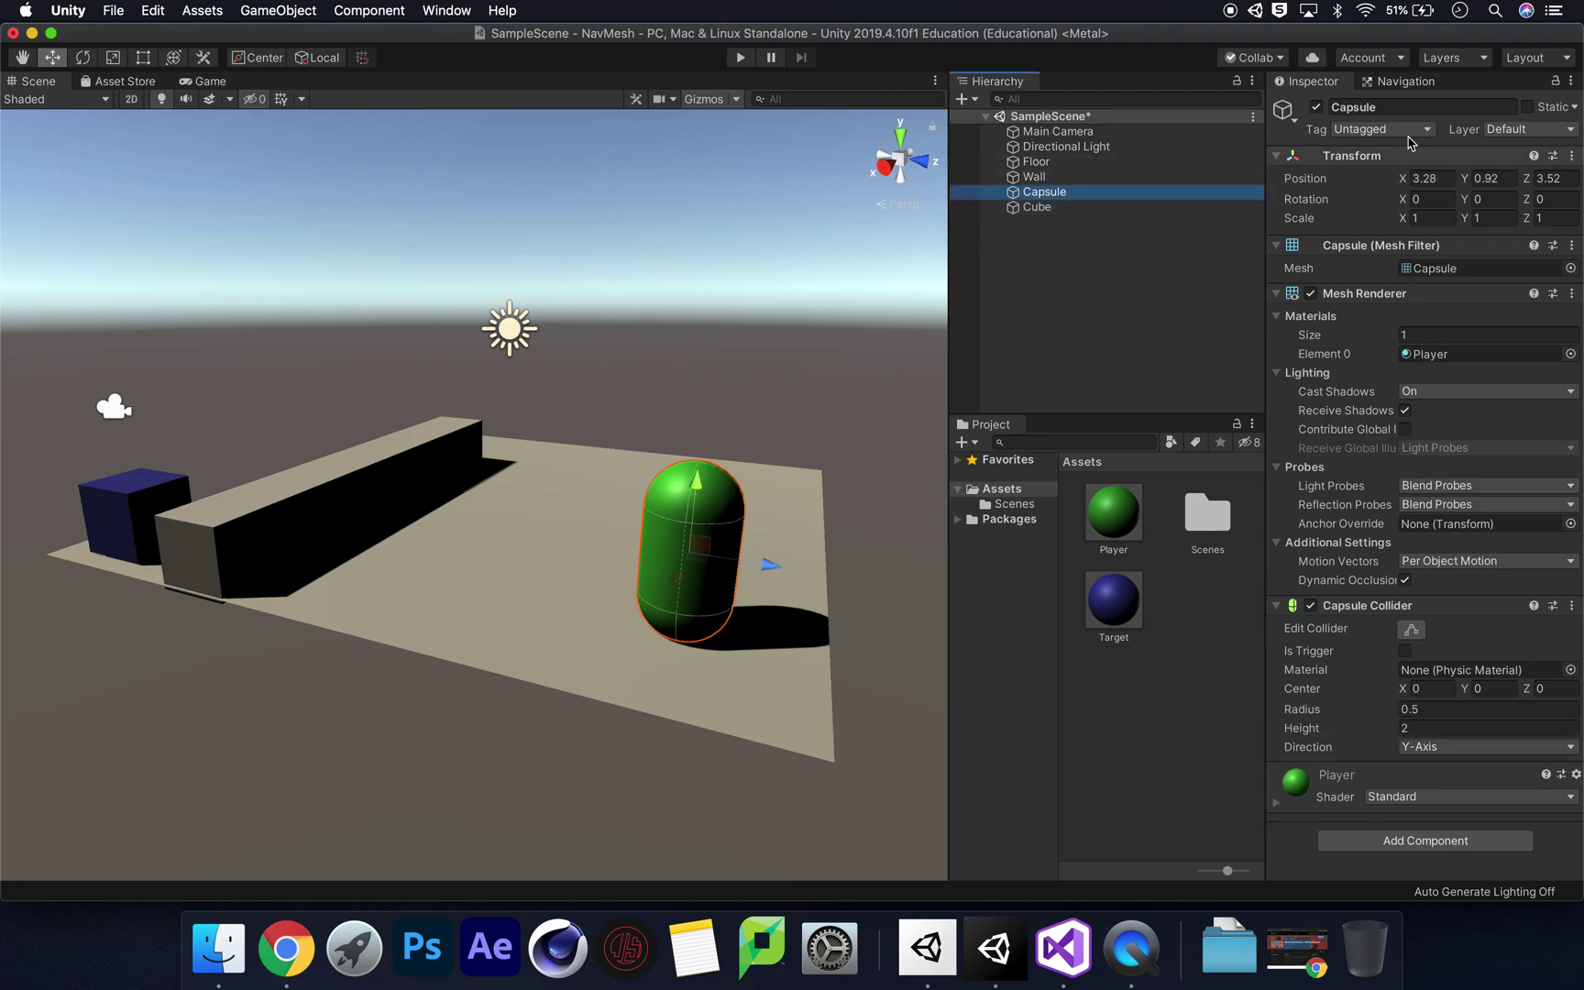
left_click(1404, 106)
type("Player")
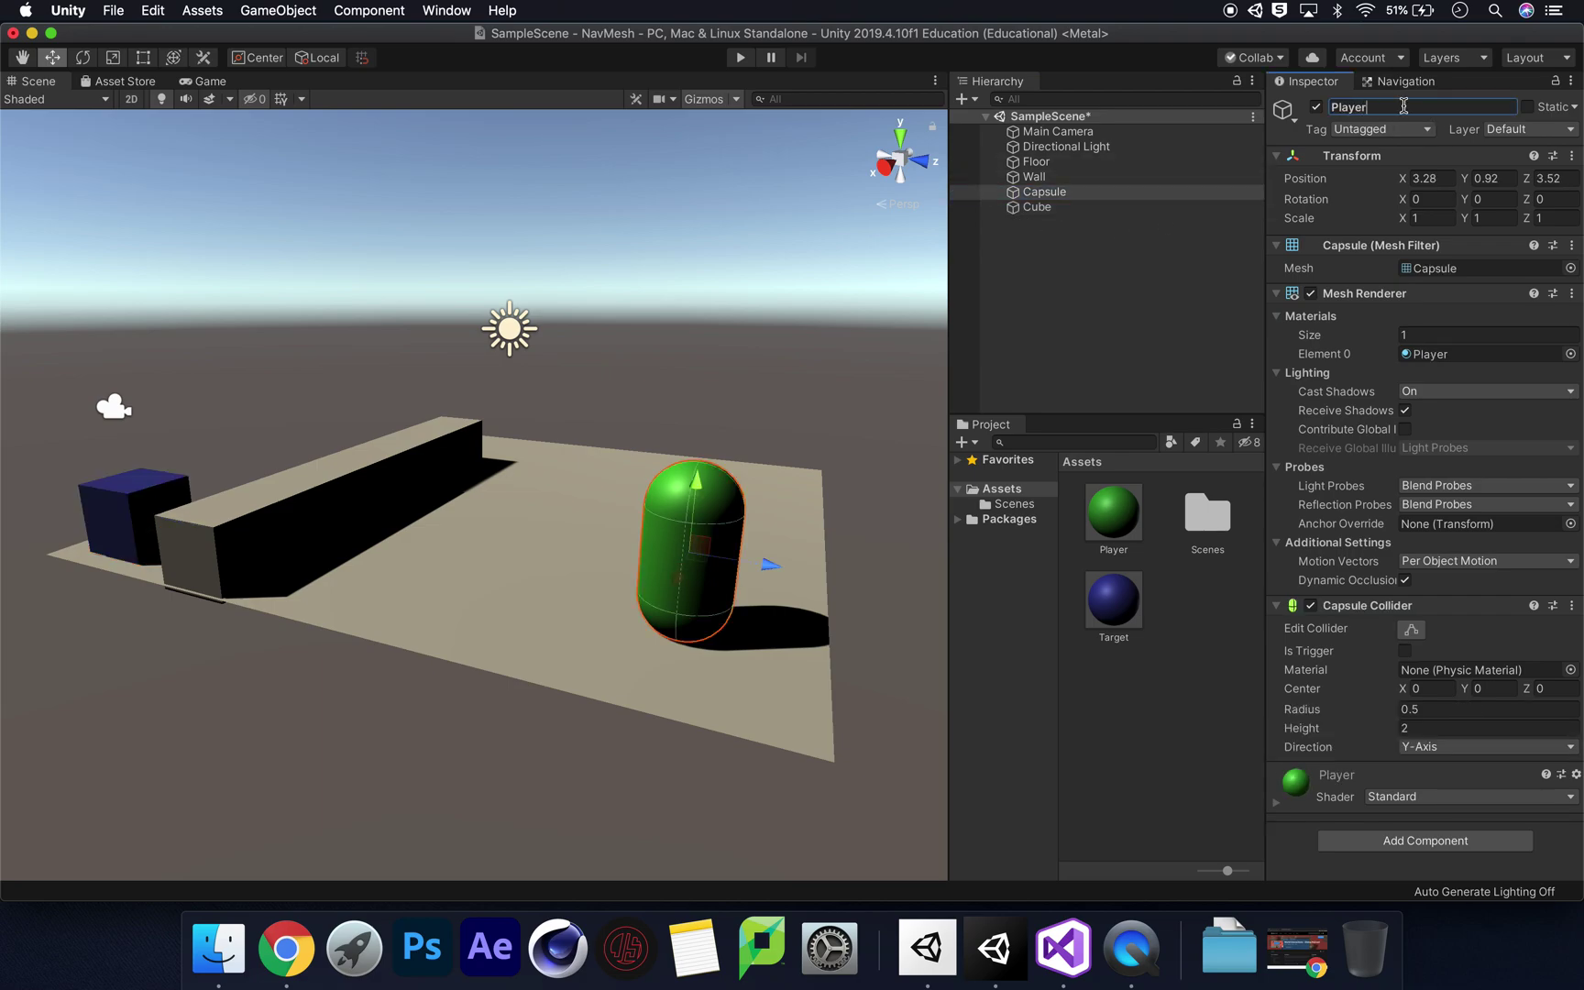
key("Return")
Rename the blue Cube object as Target
left_click(1105, 207)
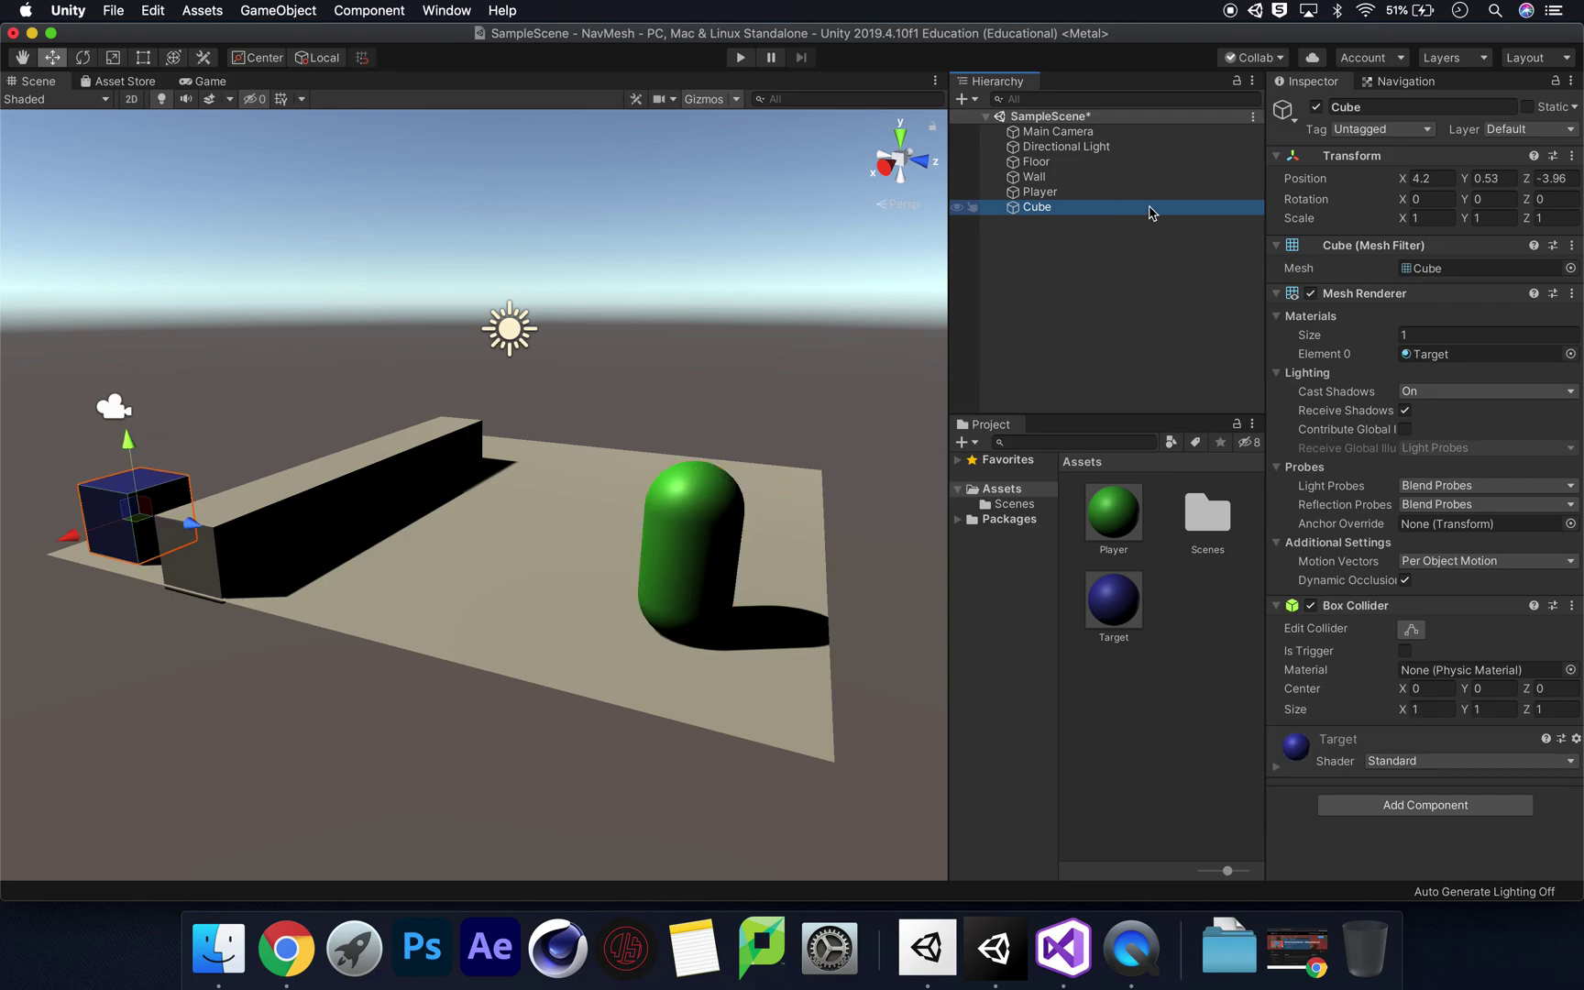
left_click(1373, 105)
type("Target")
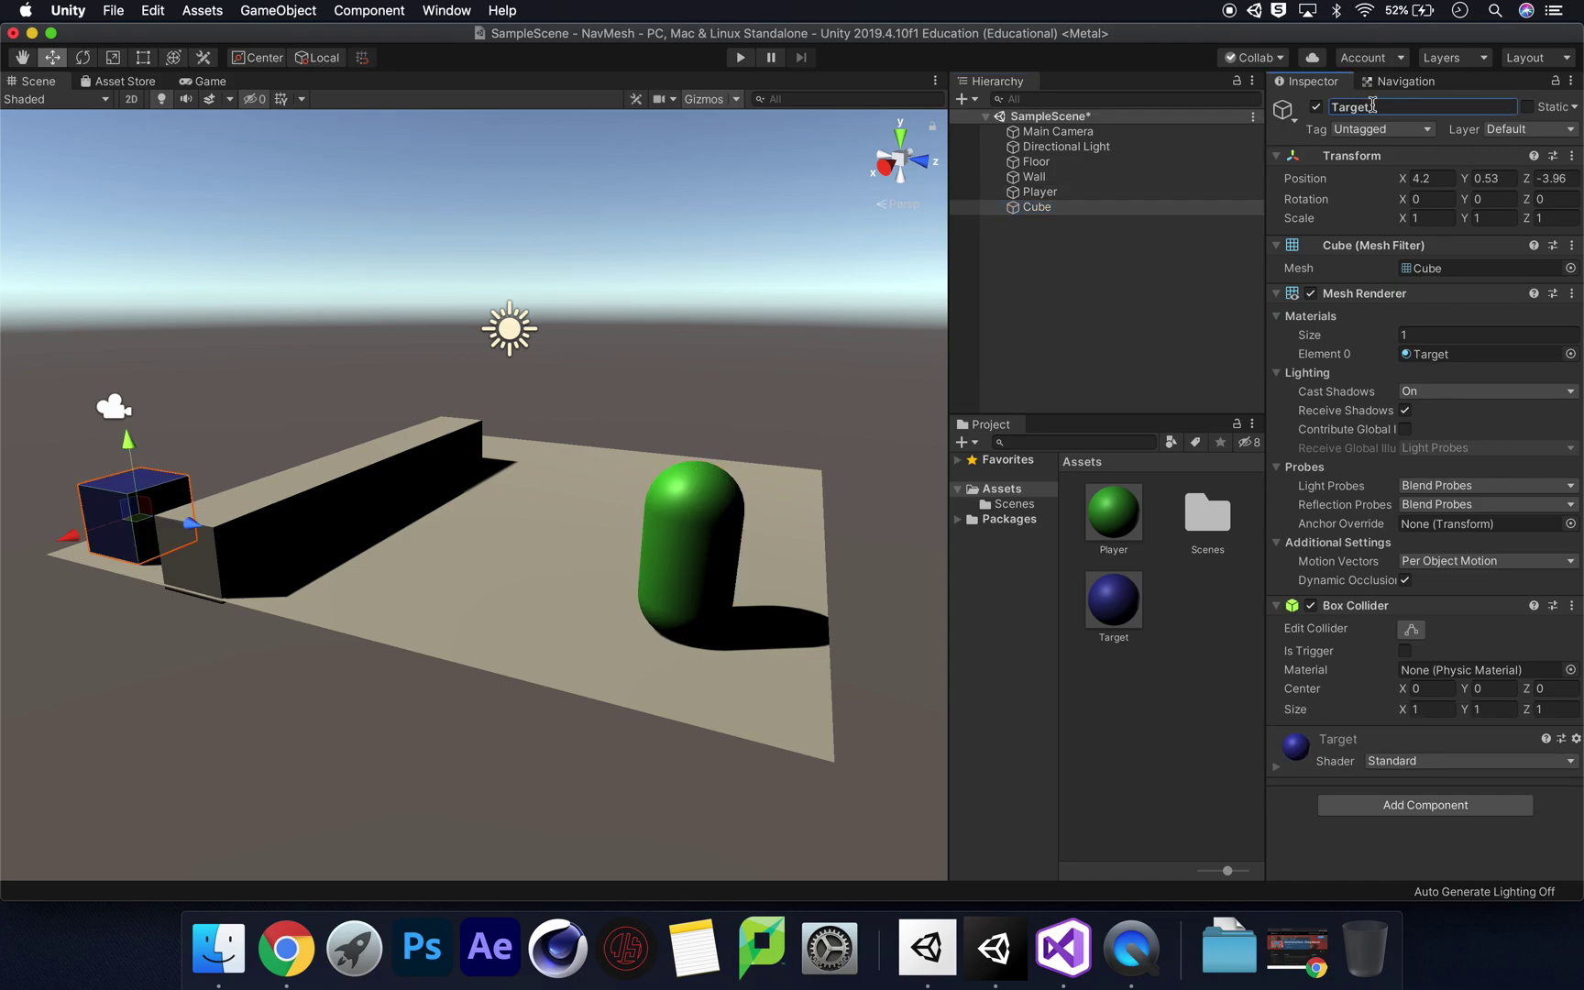
key("Return")
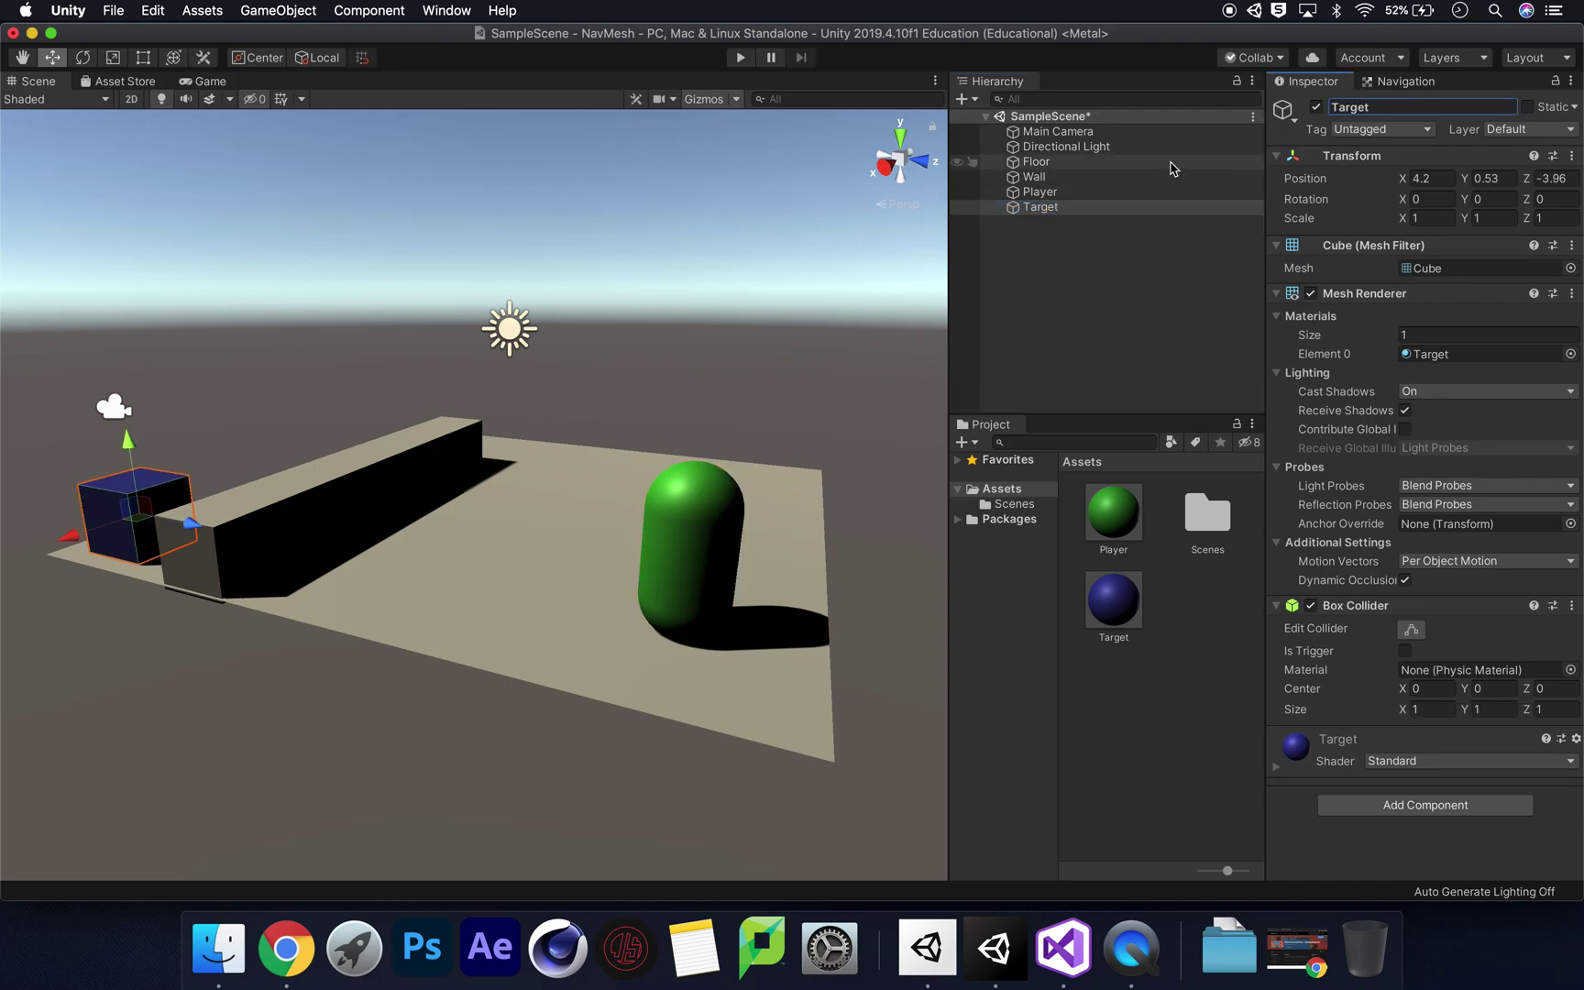
Open the AI Navigation window and mark the Floor as Navigation Static
left_click(1106, 166)
left_click(1097, 176)
left_click(1101, 209)
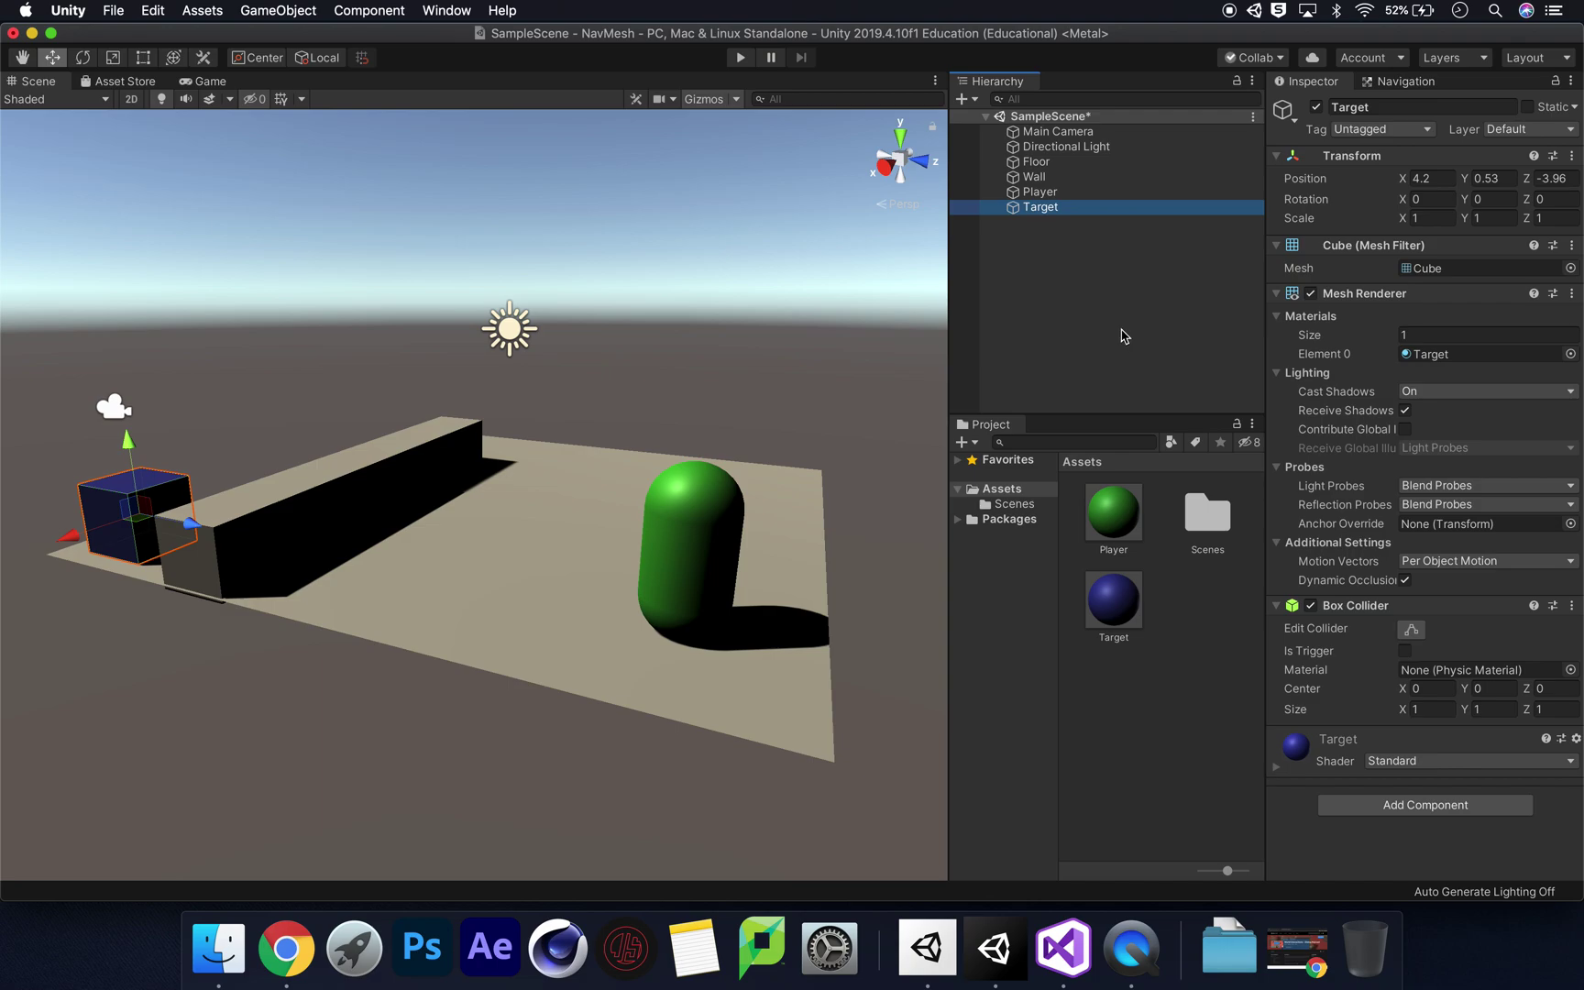
left_click(463, 11)
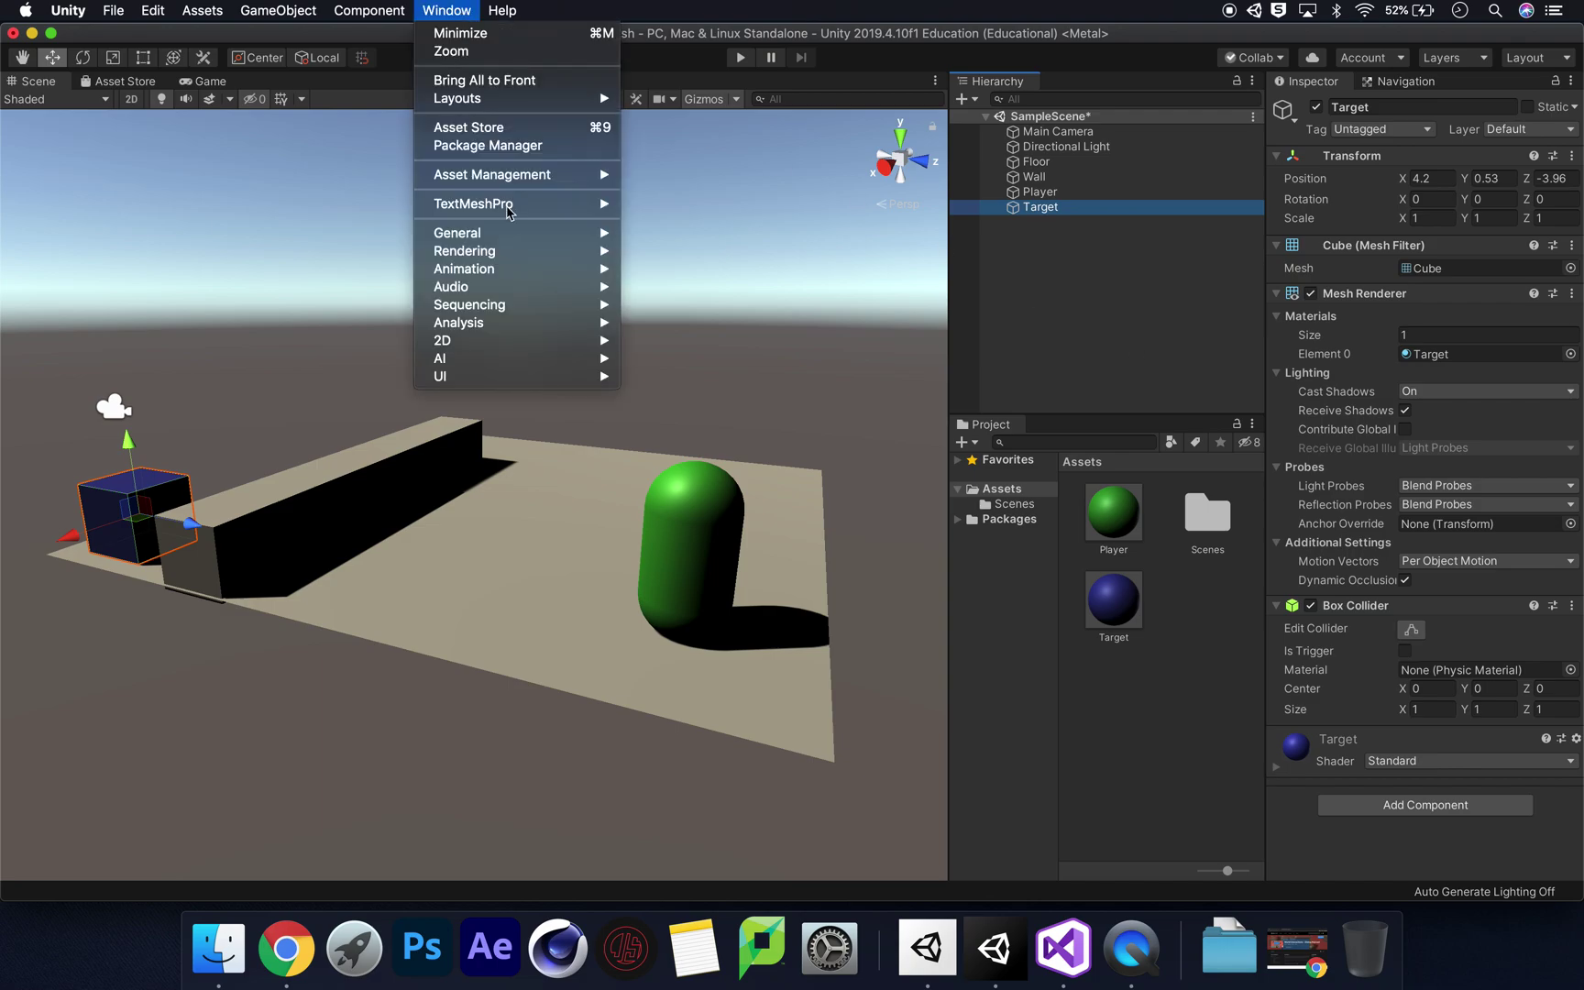
mouse_move(541, 358)
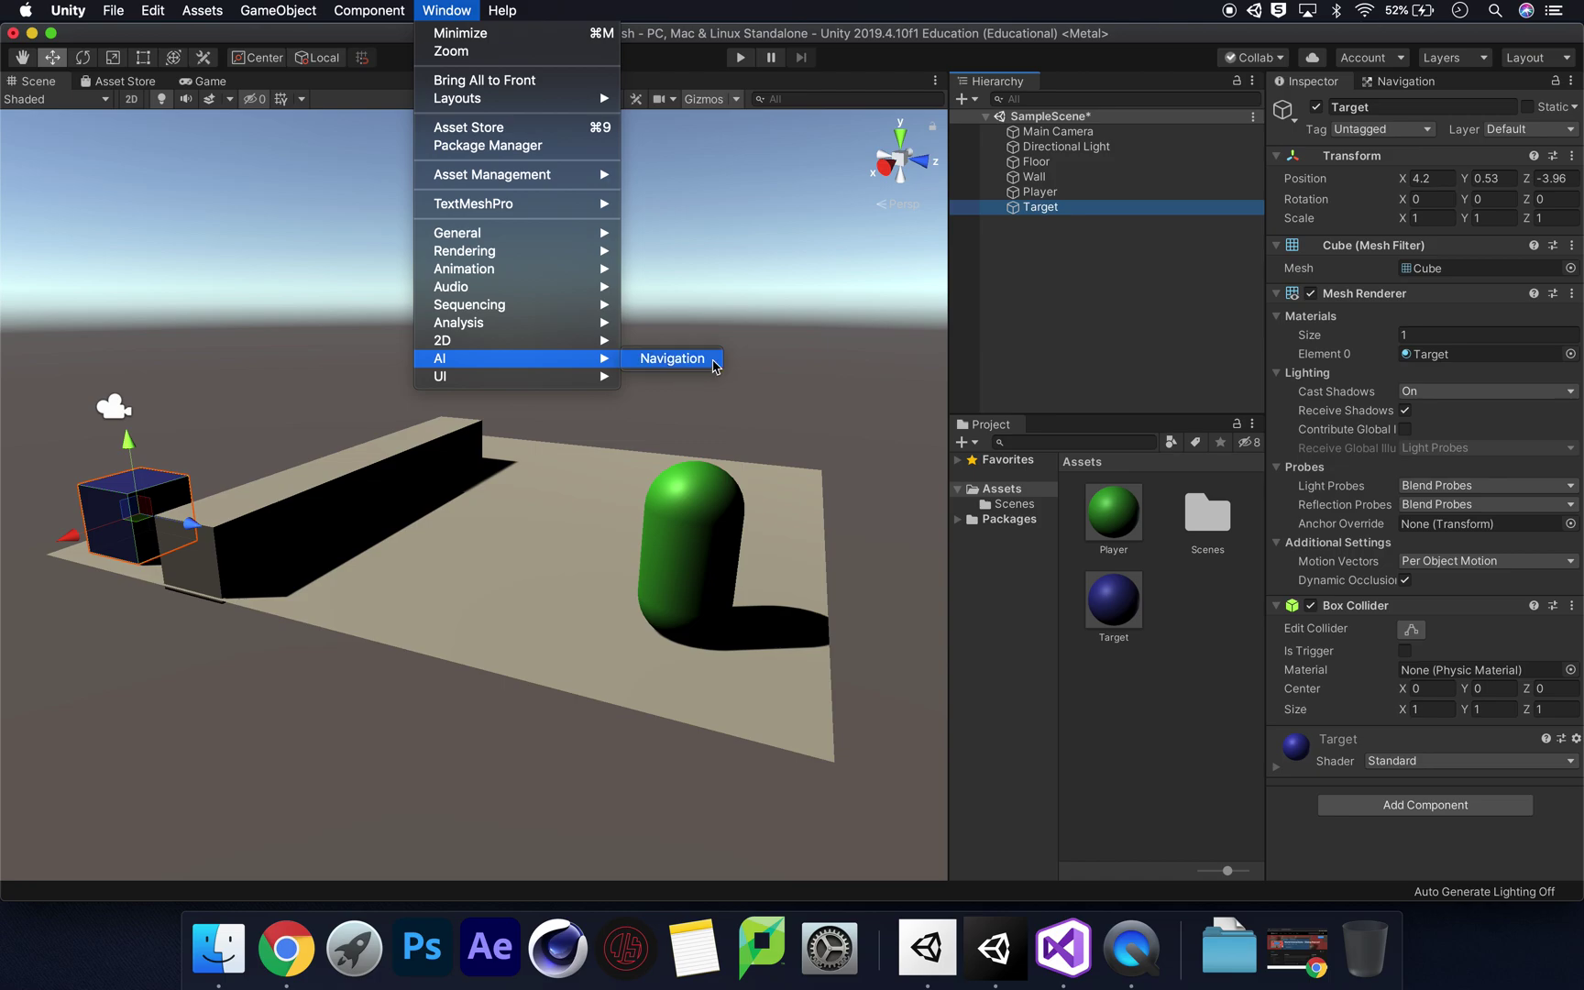
left_click(672, 358)
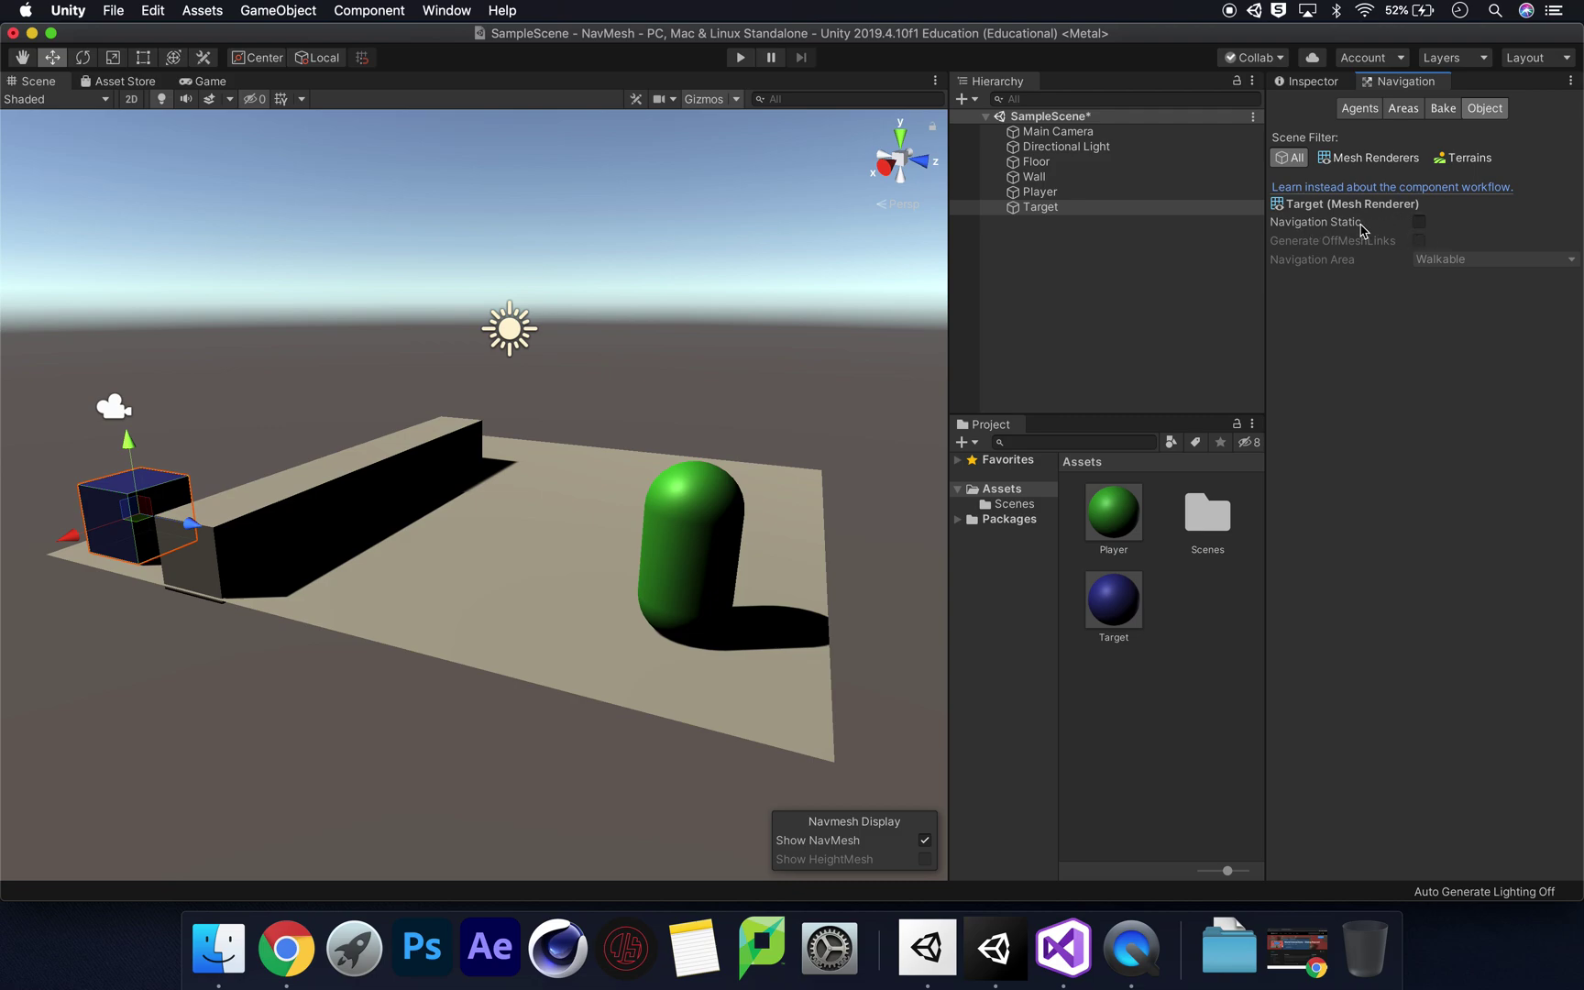
left_click(1111, 169)
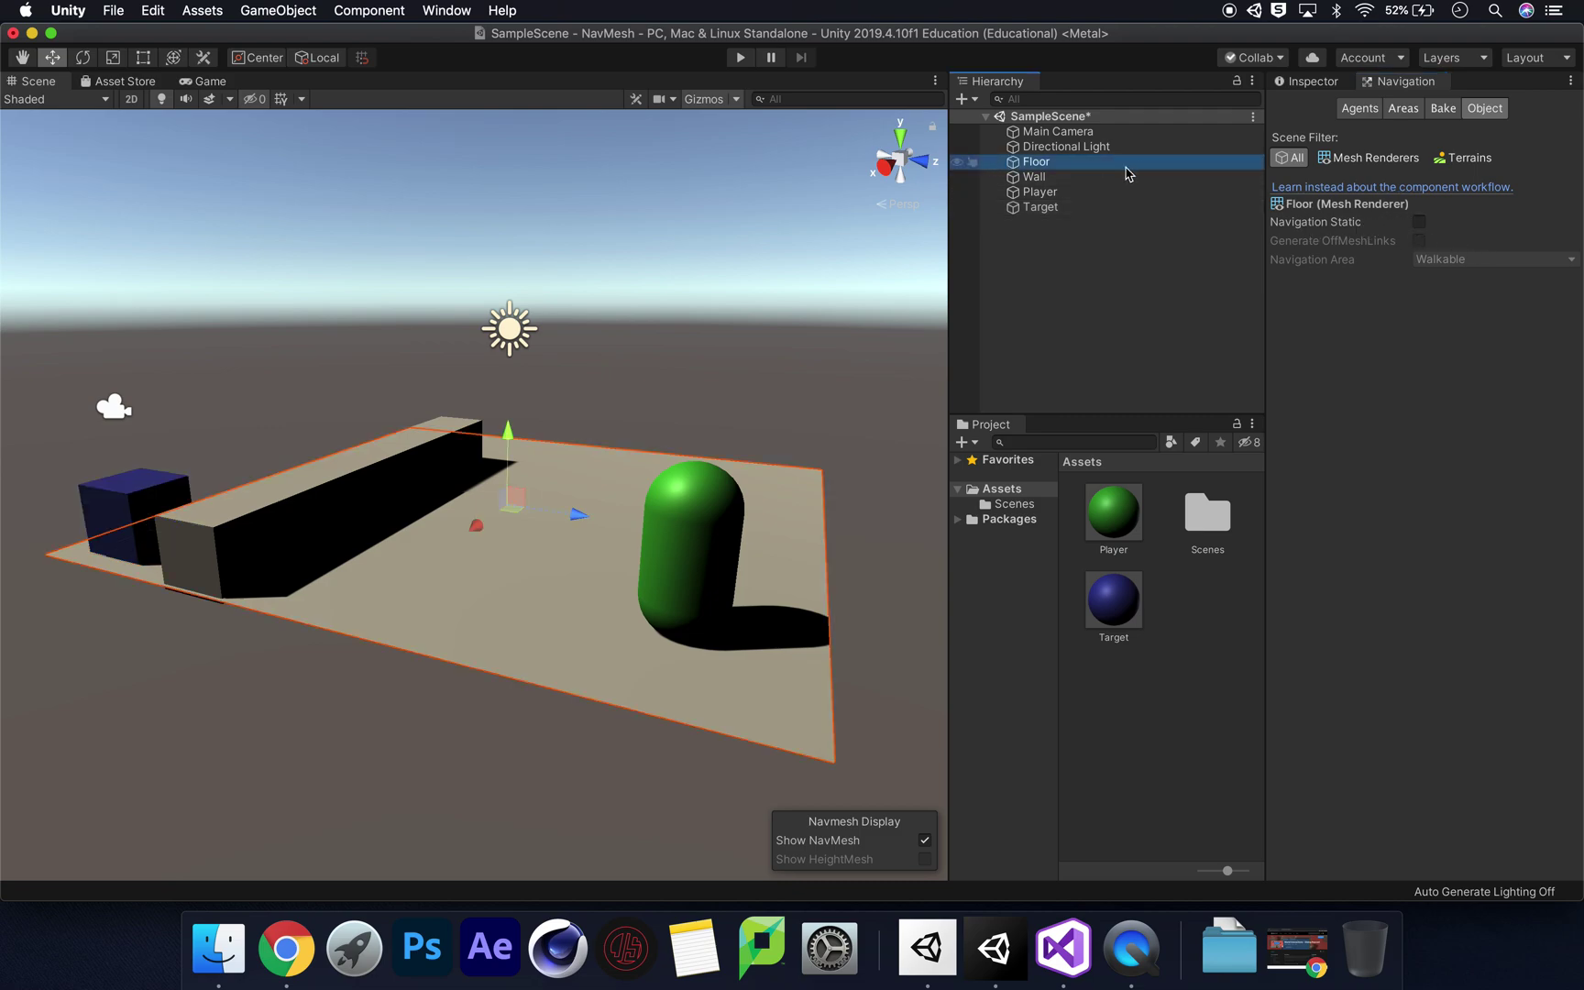
left_click(1419, 222)
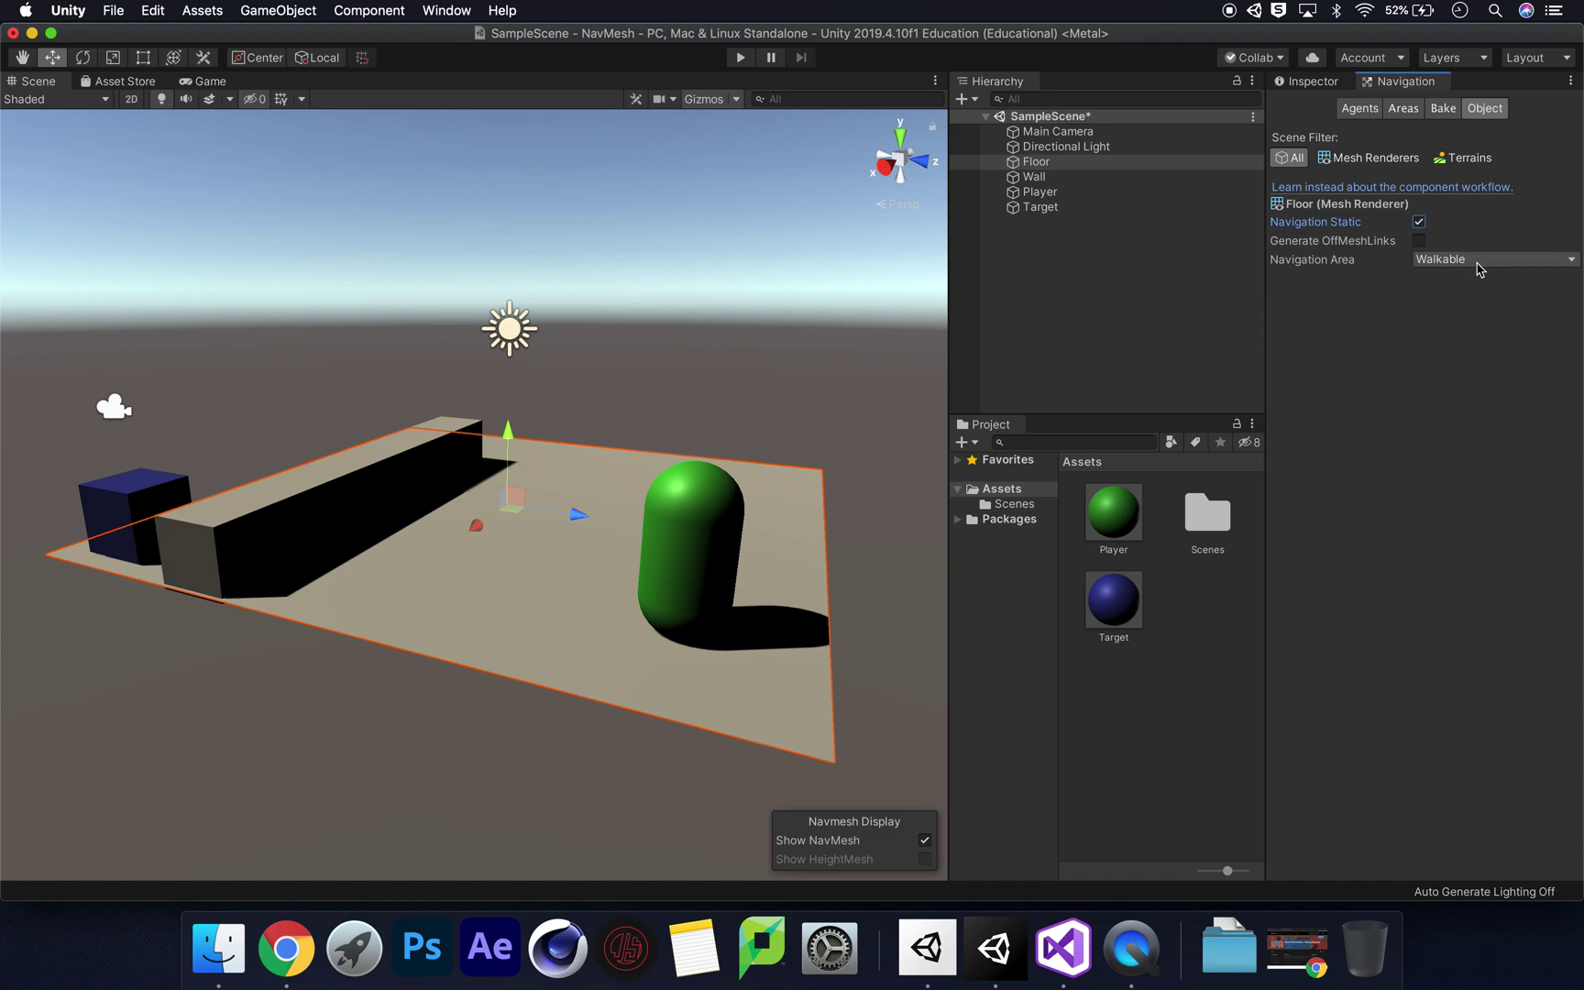
Mark the Wall as Navigation Static and set its navigation area to Not Walkable
left_click(1119, 180)
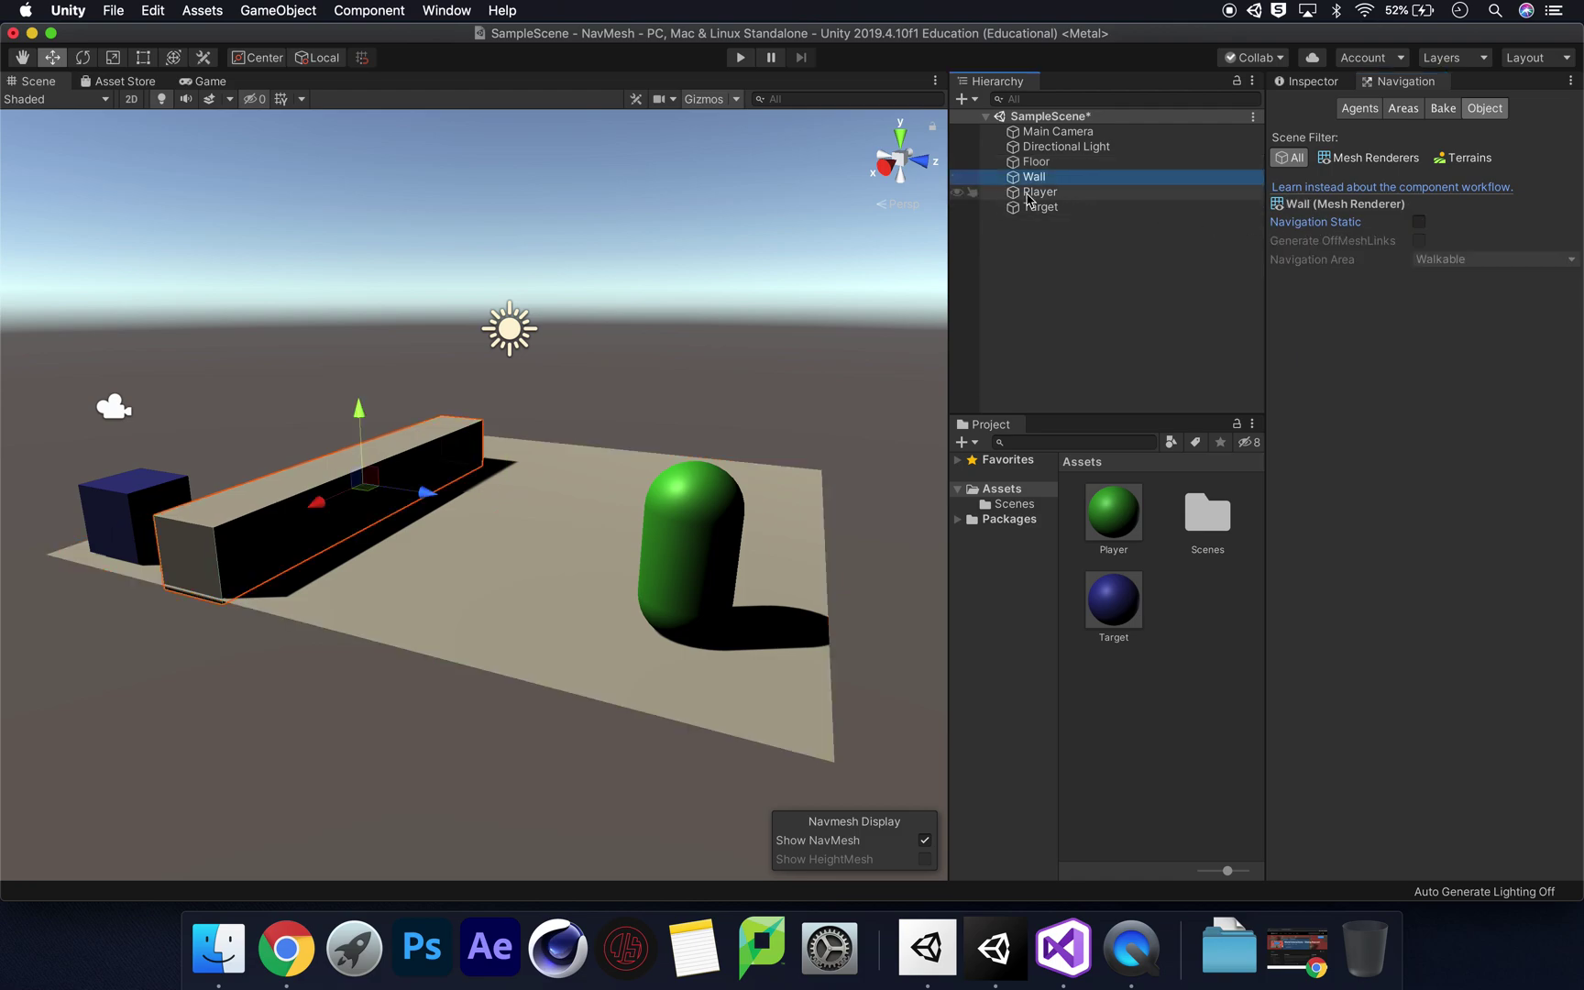
left_click(1417, 224)
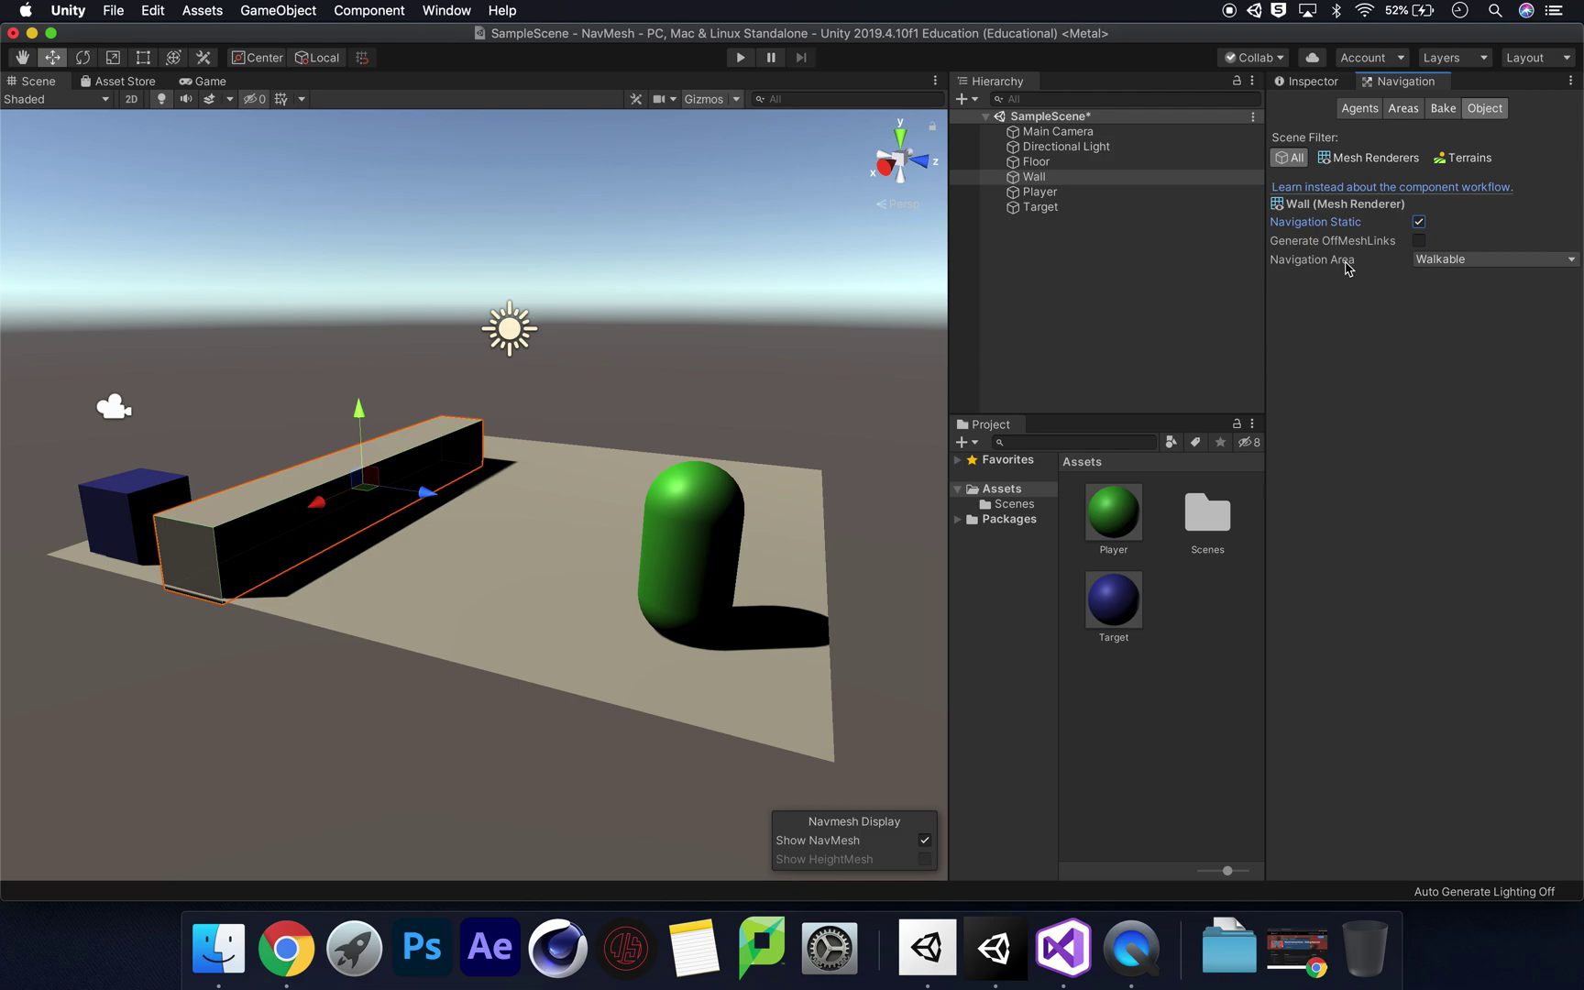
left_click(1521, 266)
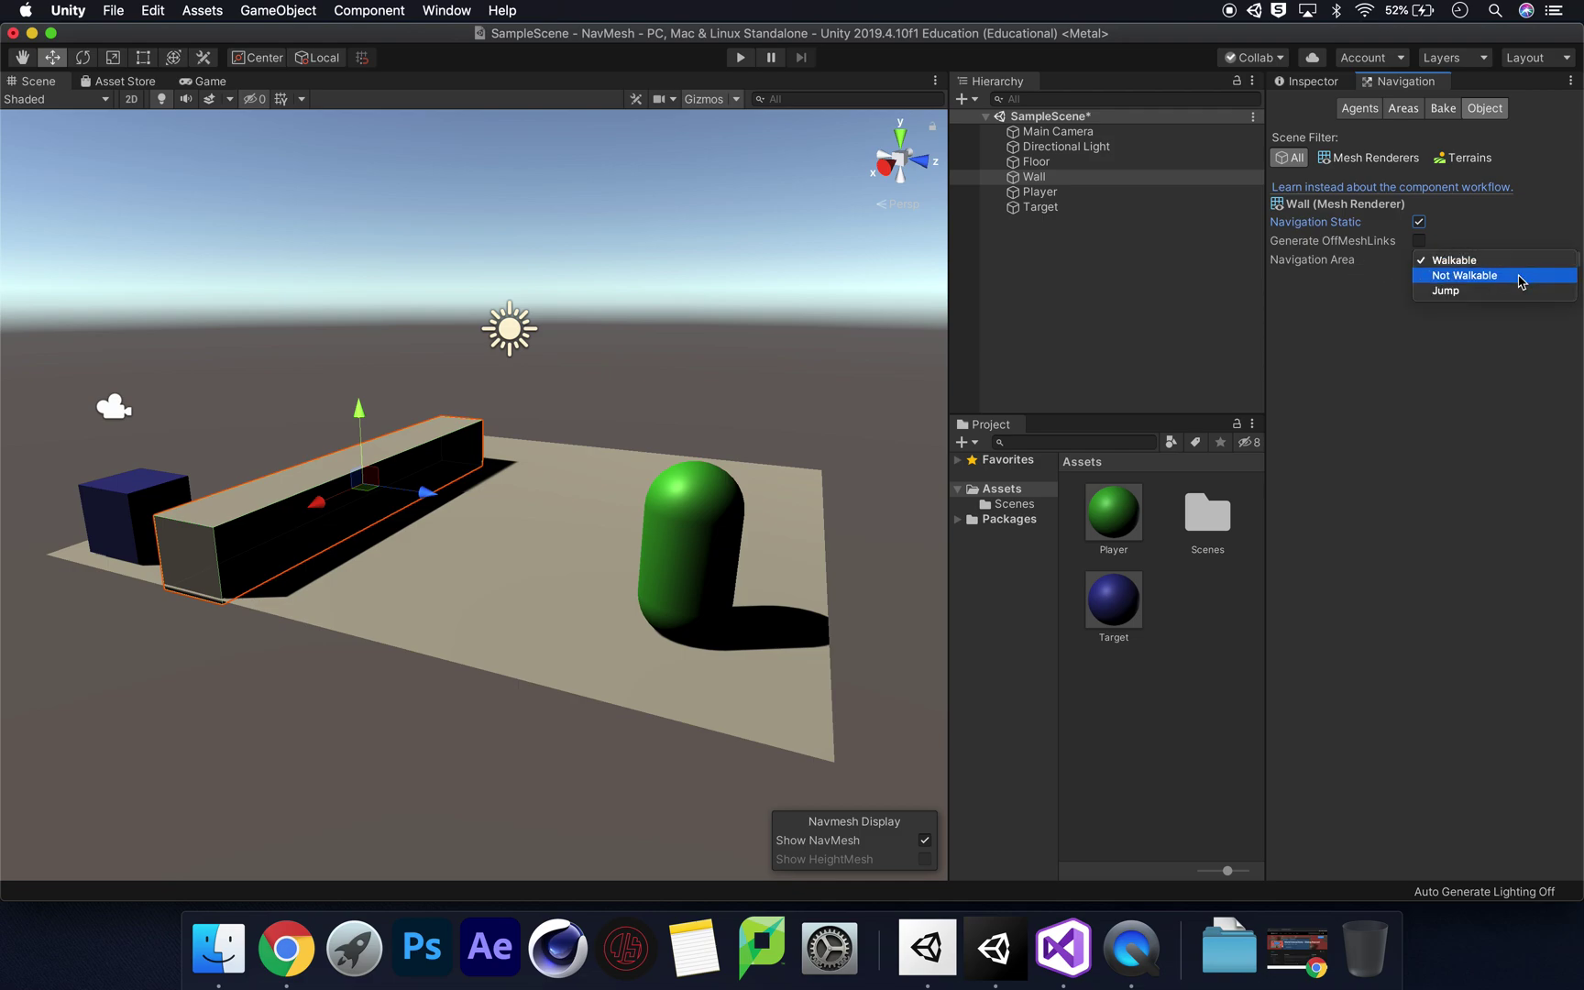
left_click(1521, 281)
left_click(1500, 260)
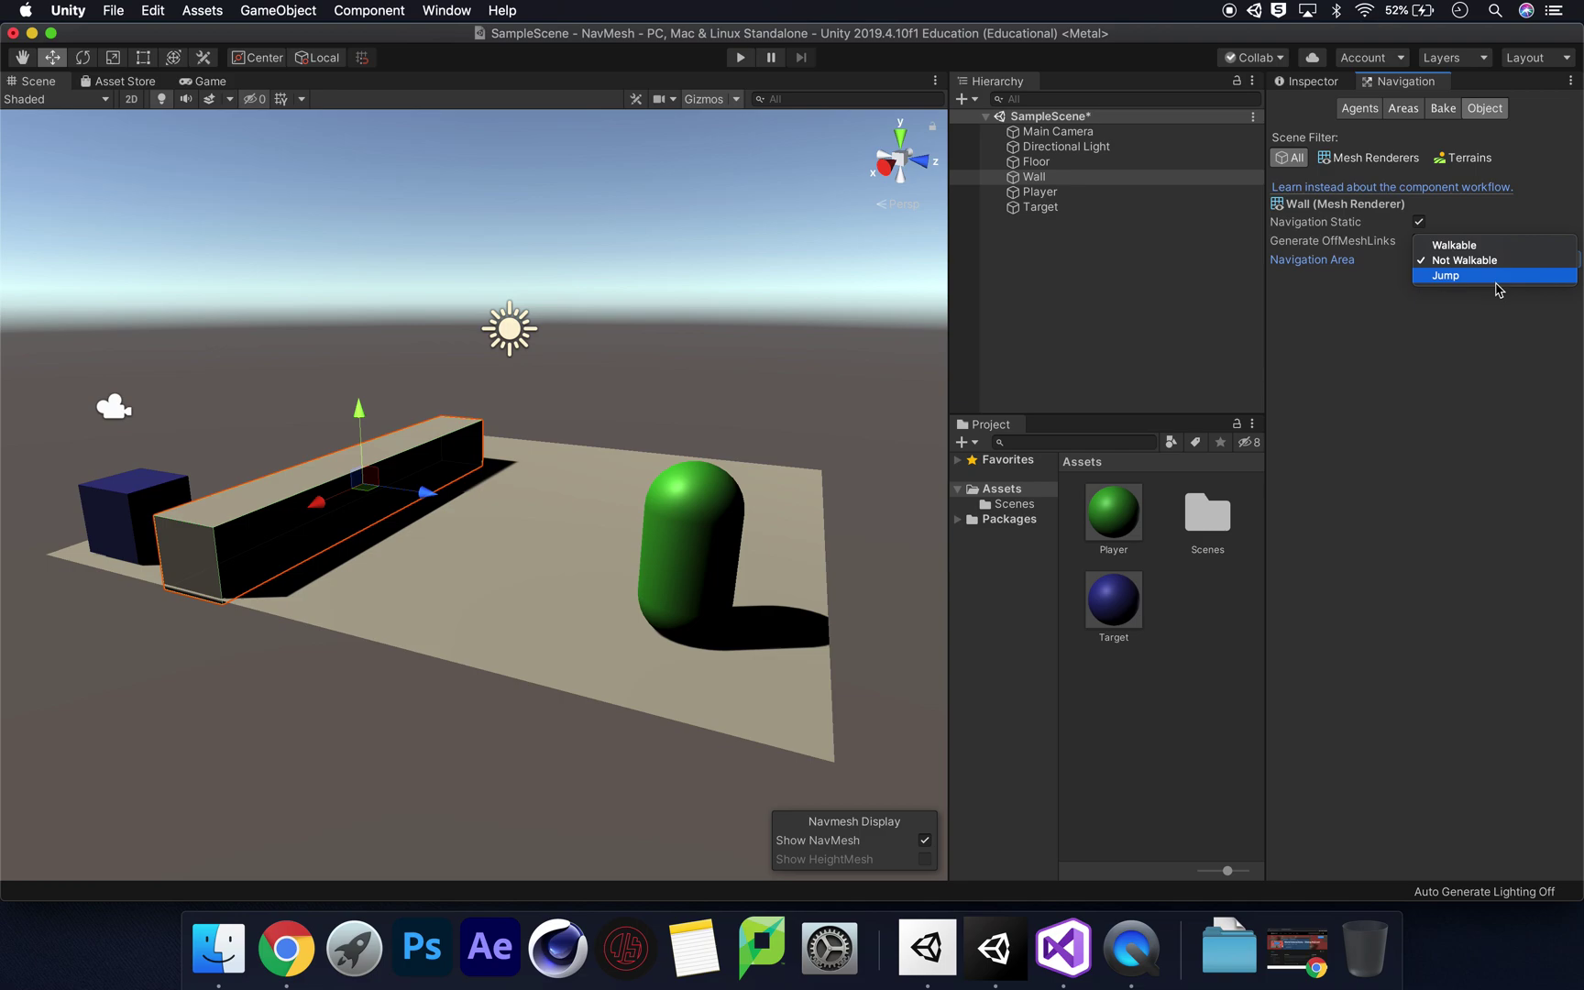
left_click(1485, 338)
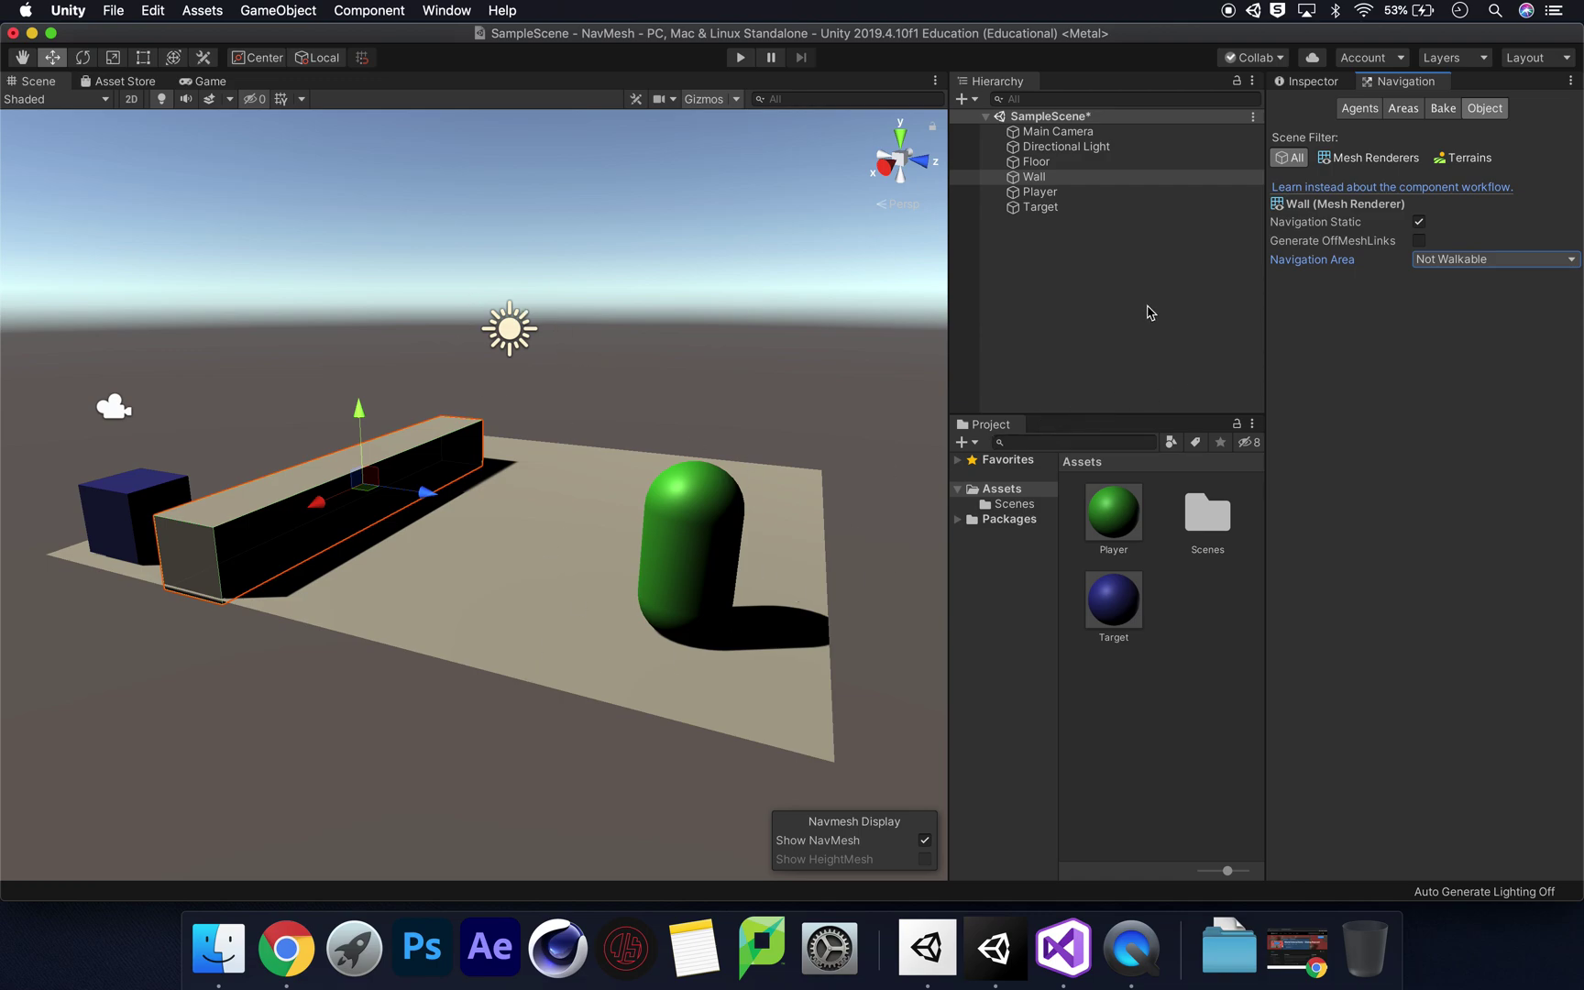
Bake the scene's NavMesh with the current agent settings and inspect its coverage around the wall
mouse_move(596, 479)
left_mouse_down("alt")
mouse_move(616, 498)
mouse_move(596, 491)
left_mouse_up("alt")
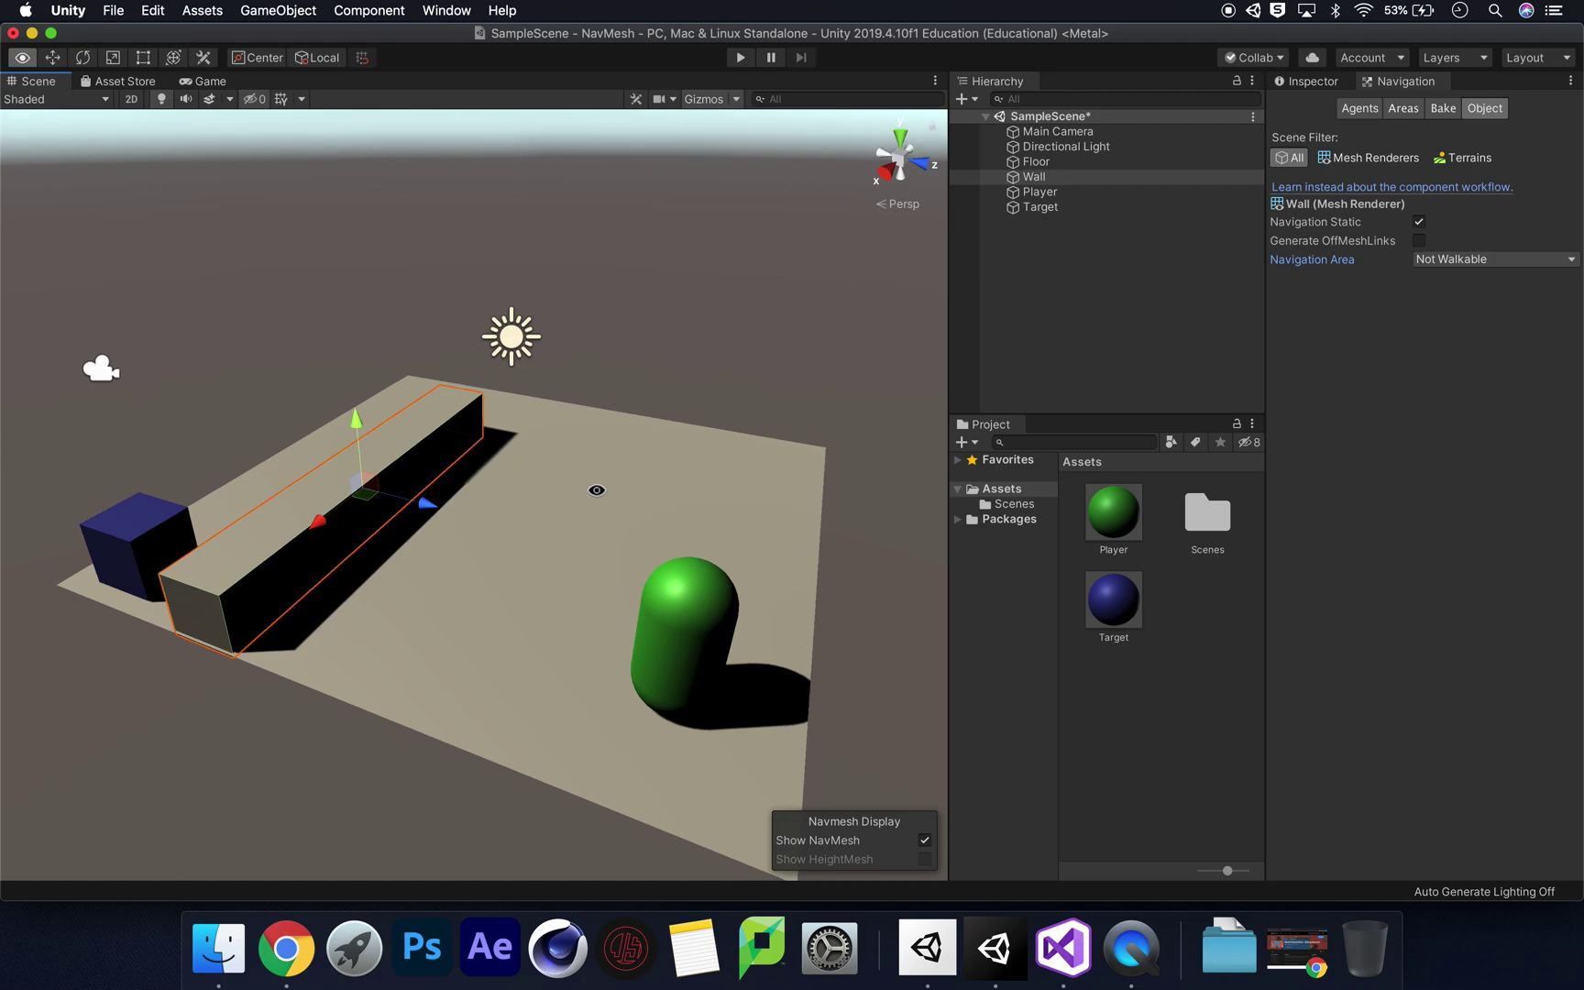
left_click_drag(647, 271, 639, 310, "alt")
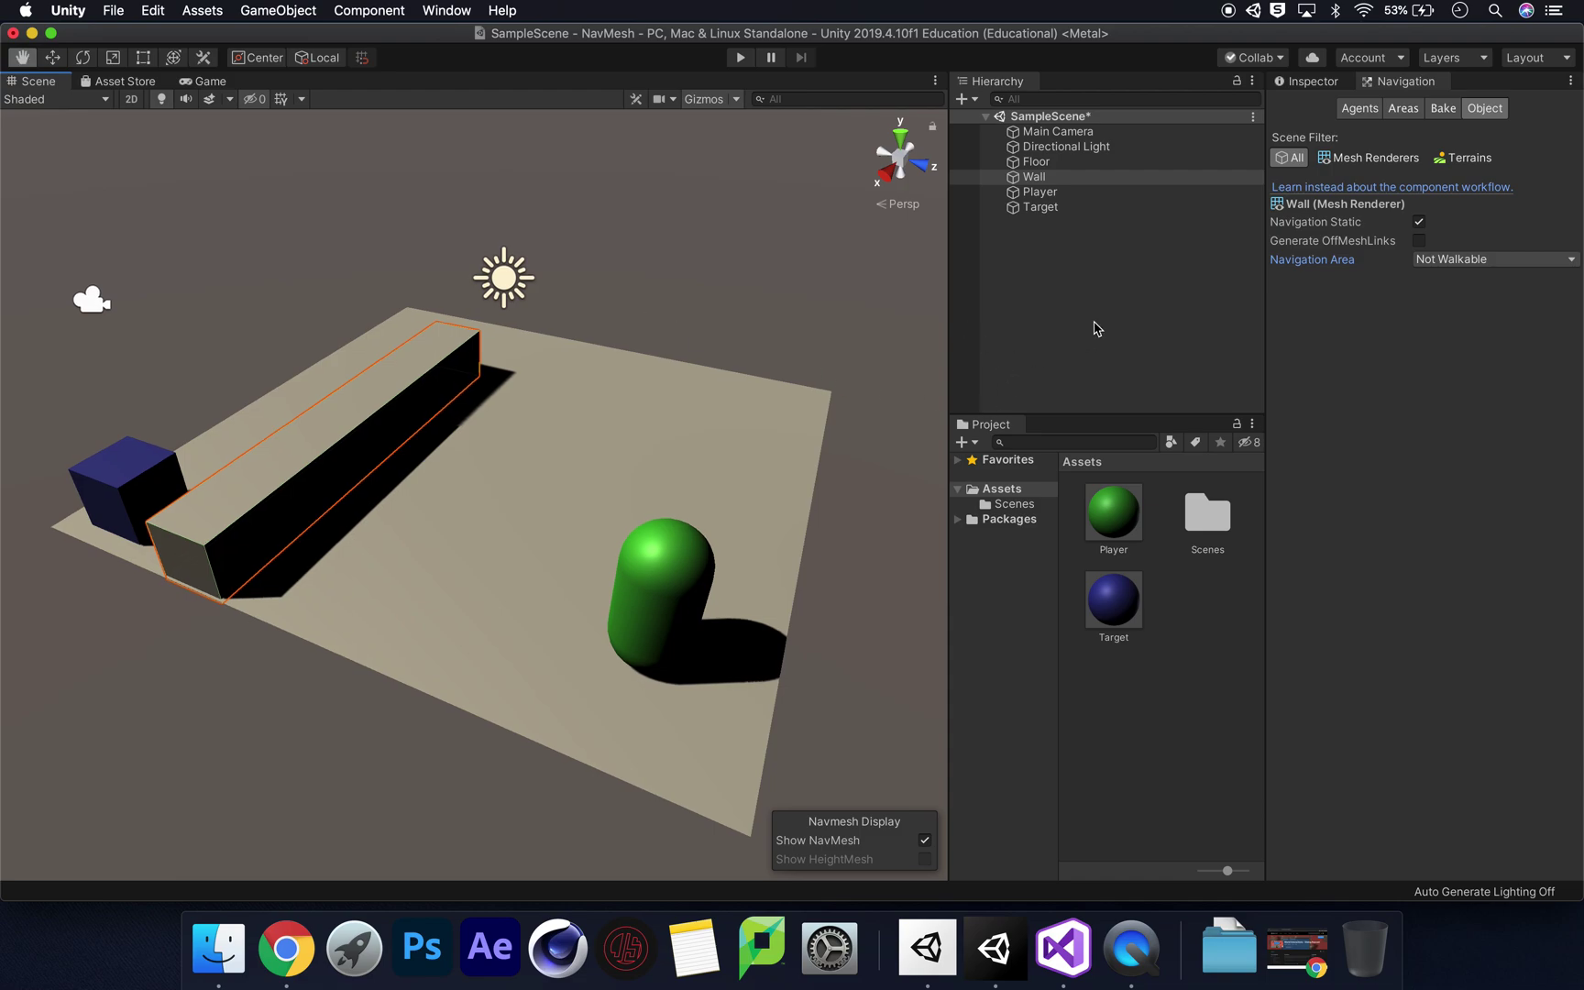
left_click(1055, 323)
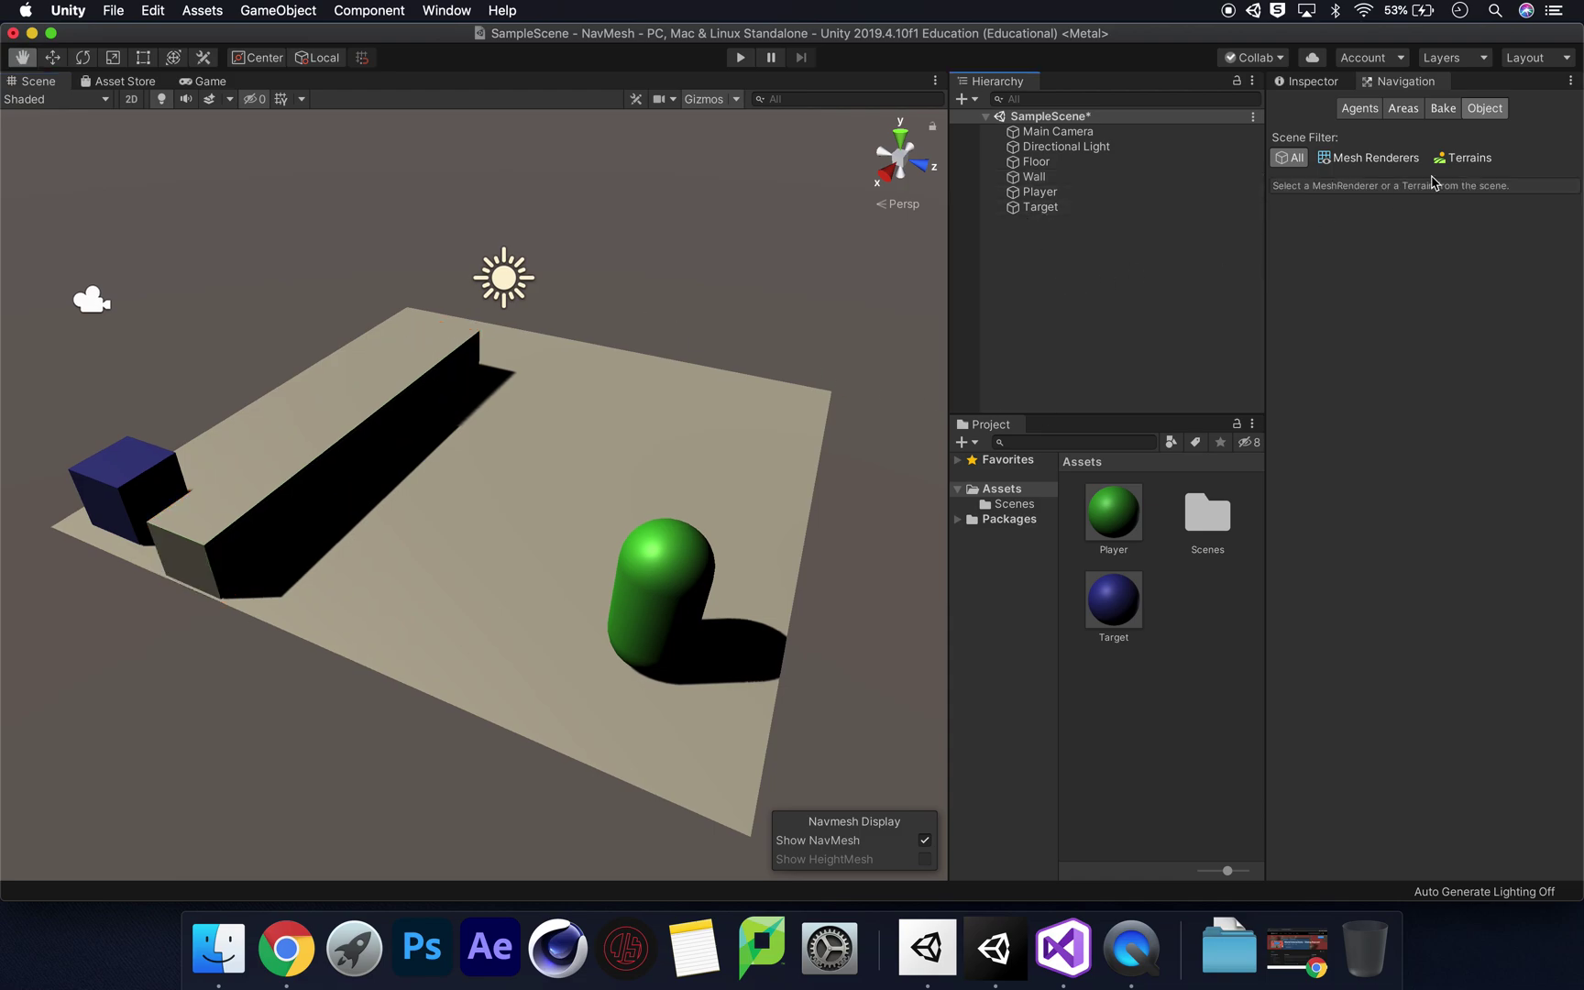
left_click(1445, 110)
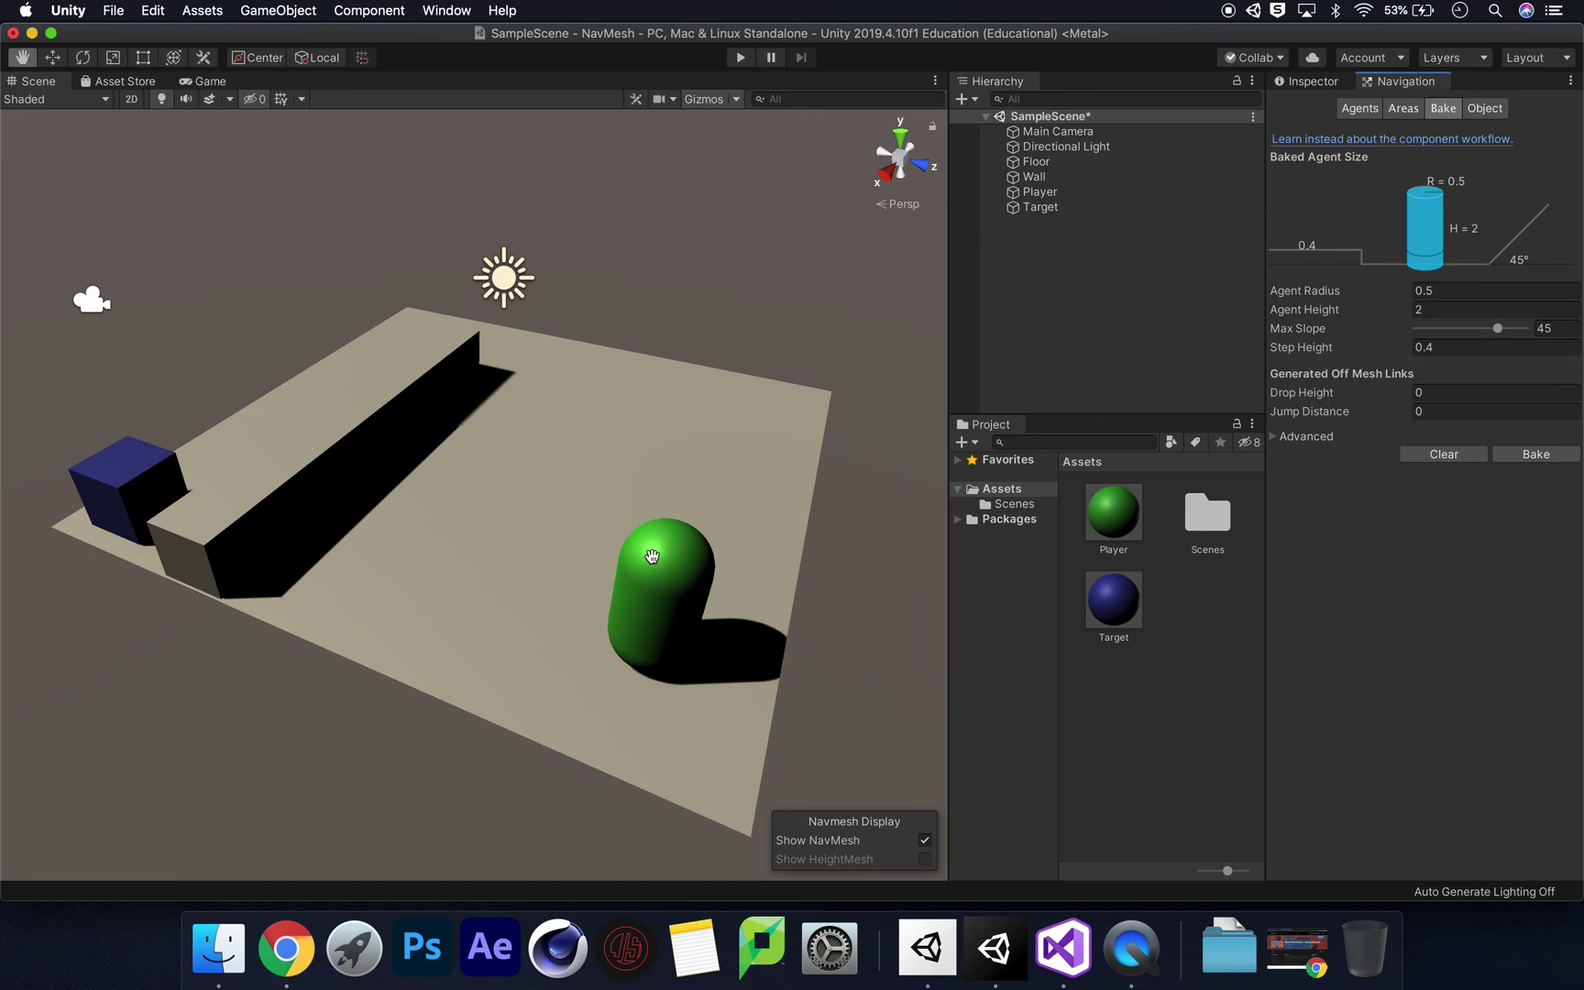
scroll(652, 557, "up", 2)
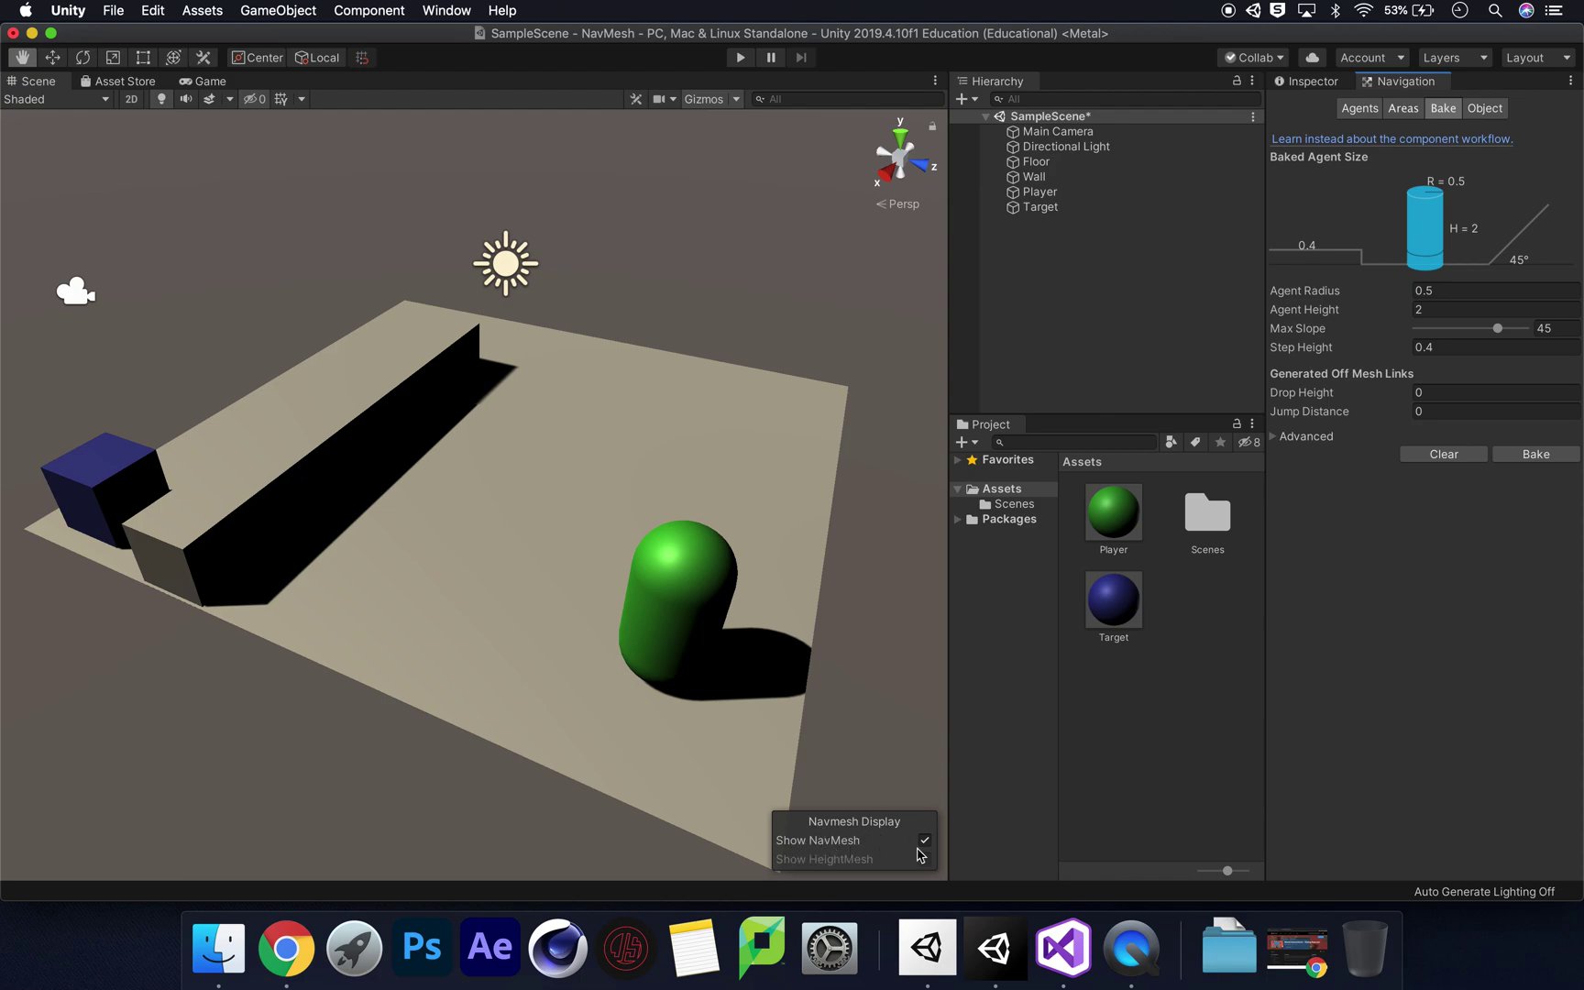
left_click(1505, 454)
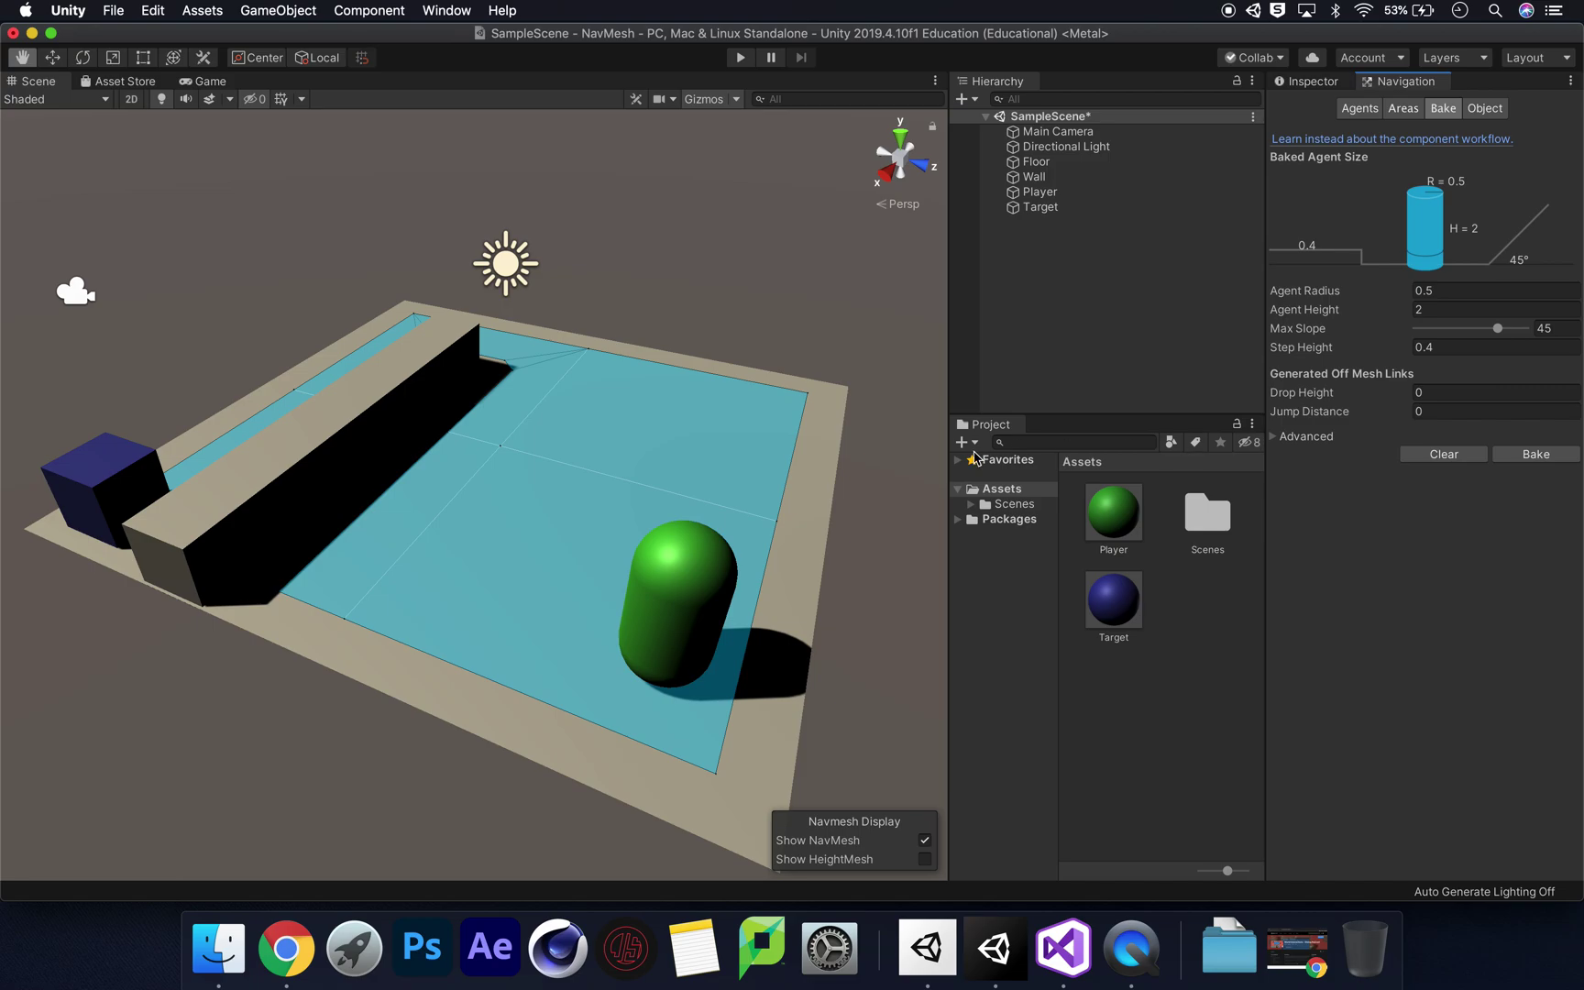
left_click_drag(597, 333, 435, 335, "alt")
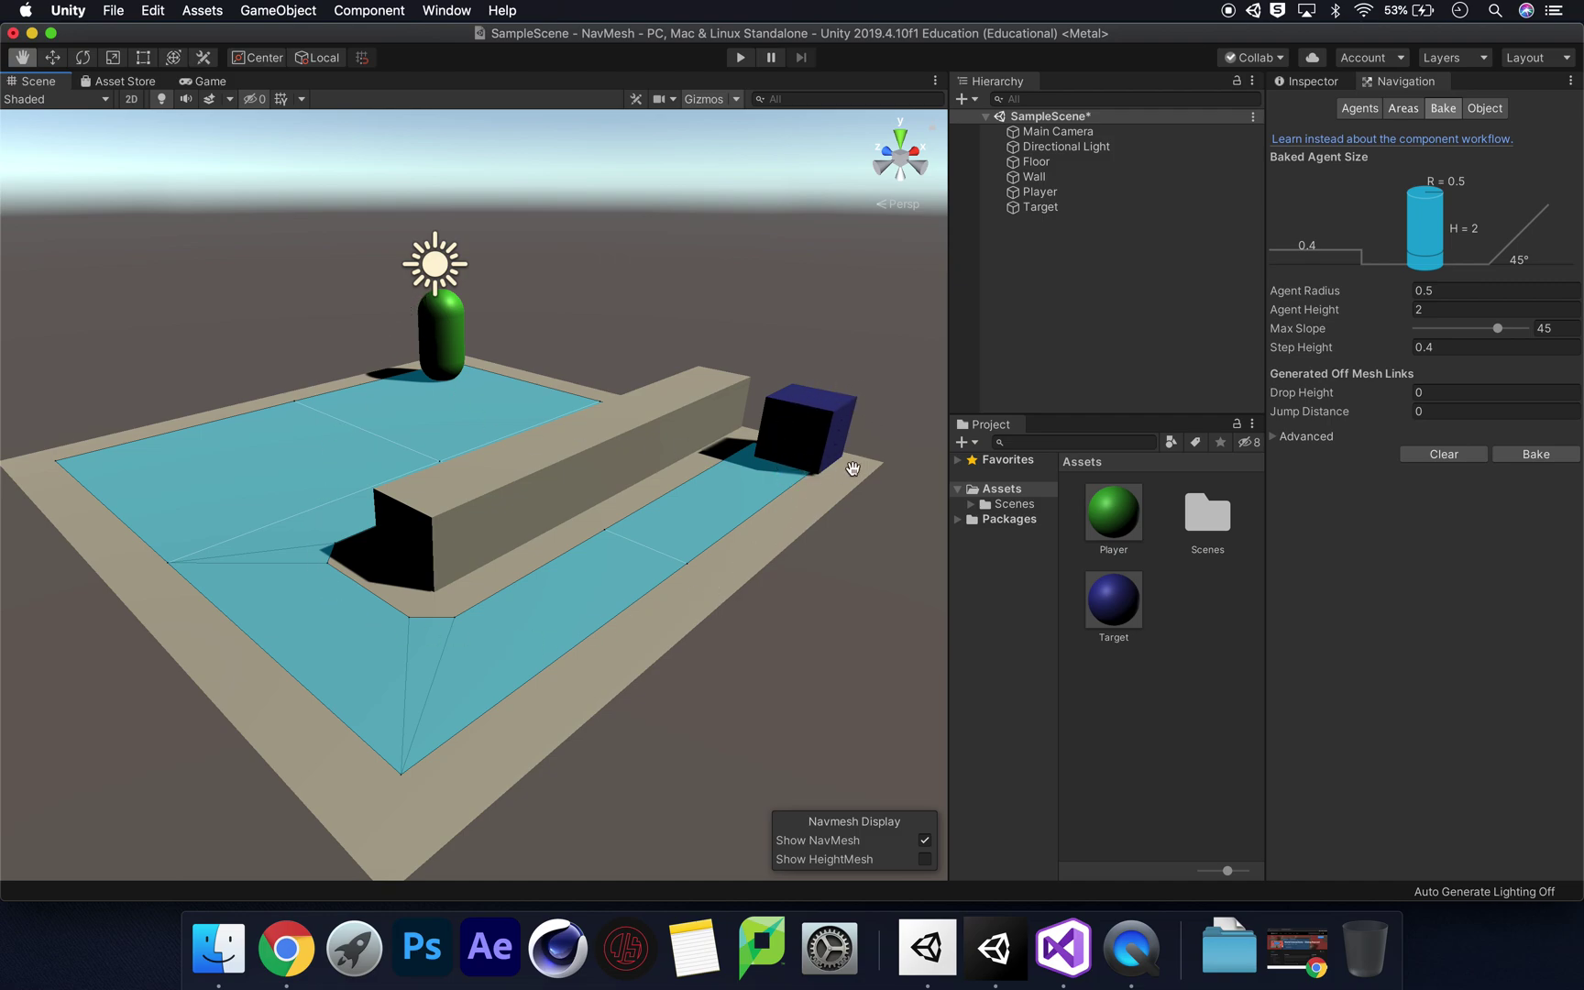
left_click_drag(577, 357, 584, 366, "alt")
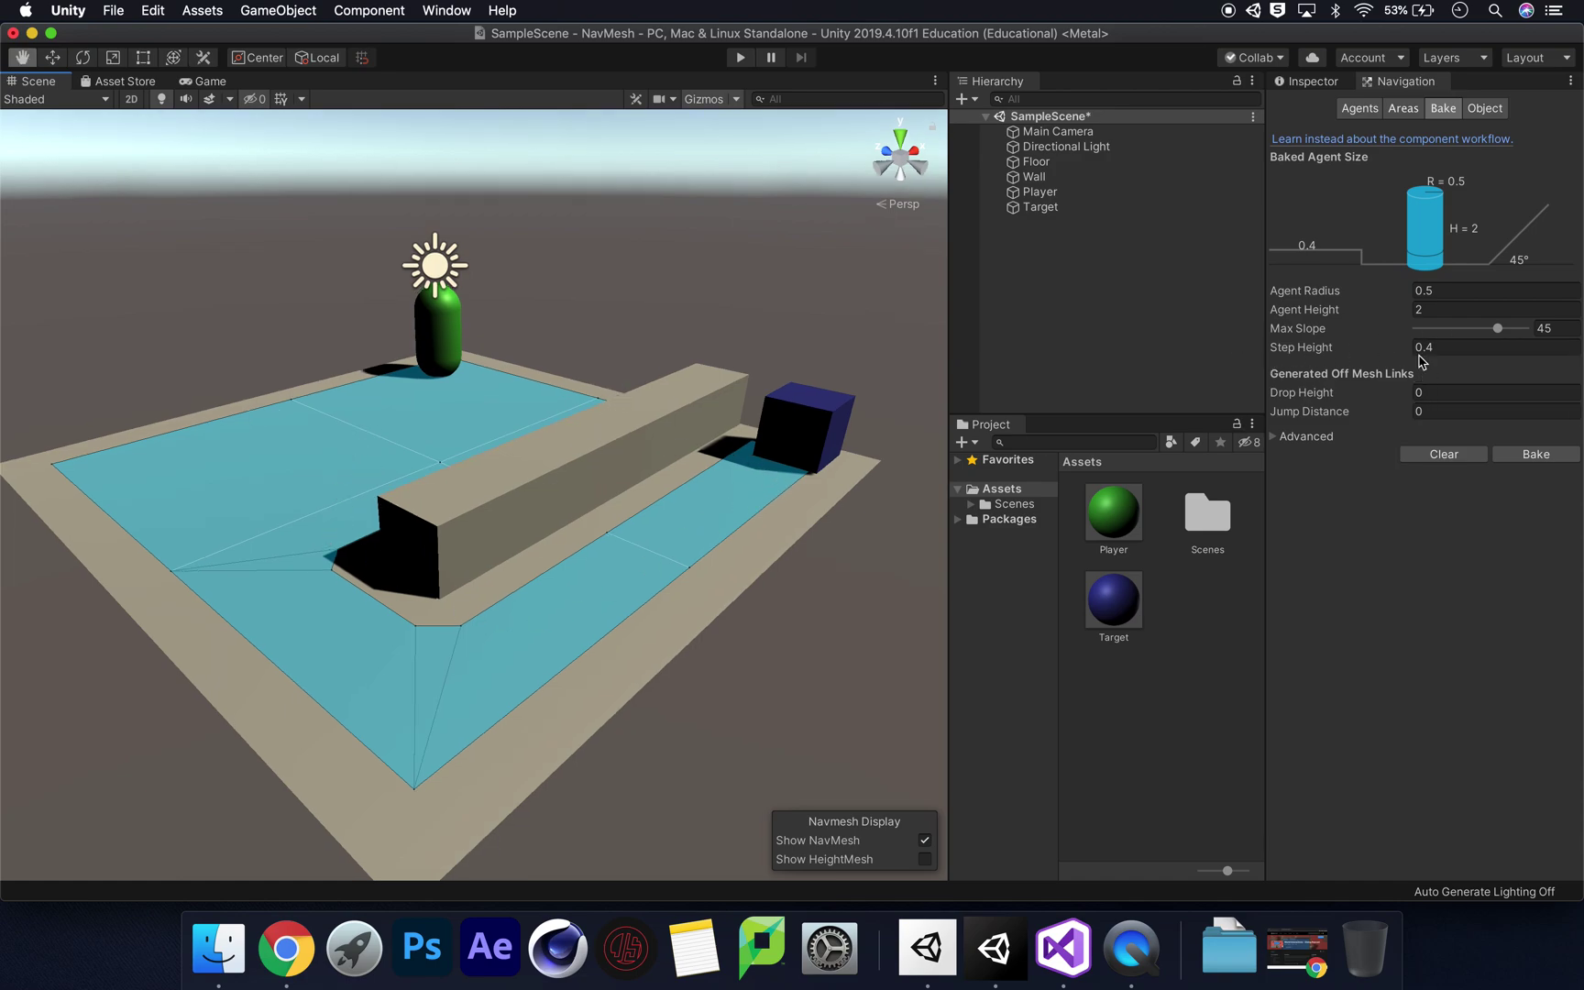
left_click(1543, 455)
Try a baked agent radius of 1.53 and set it back to 0.5
left_click(1327, 294)
left_click_drag(1326, 293, 1452, 277)
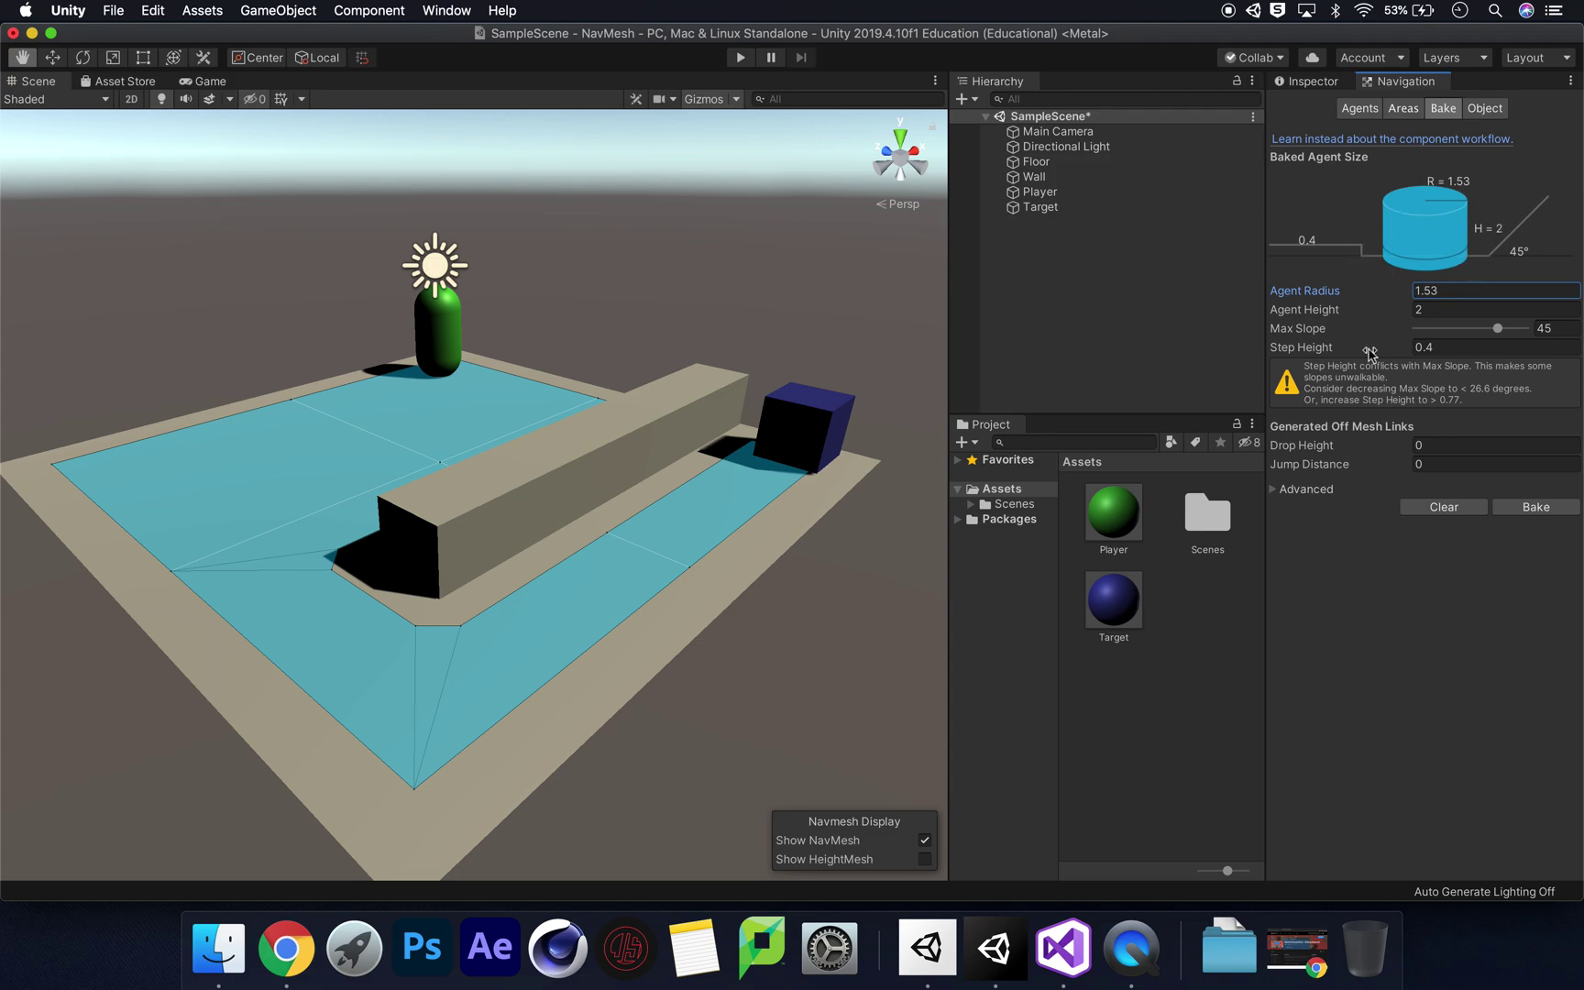
left_click(1394, 292)
type(".5")
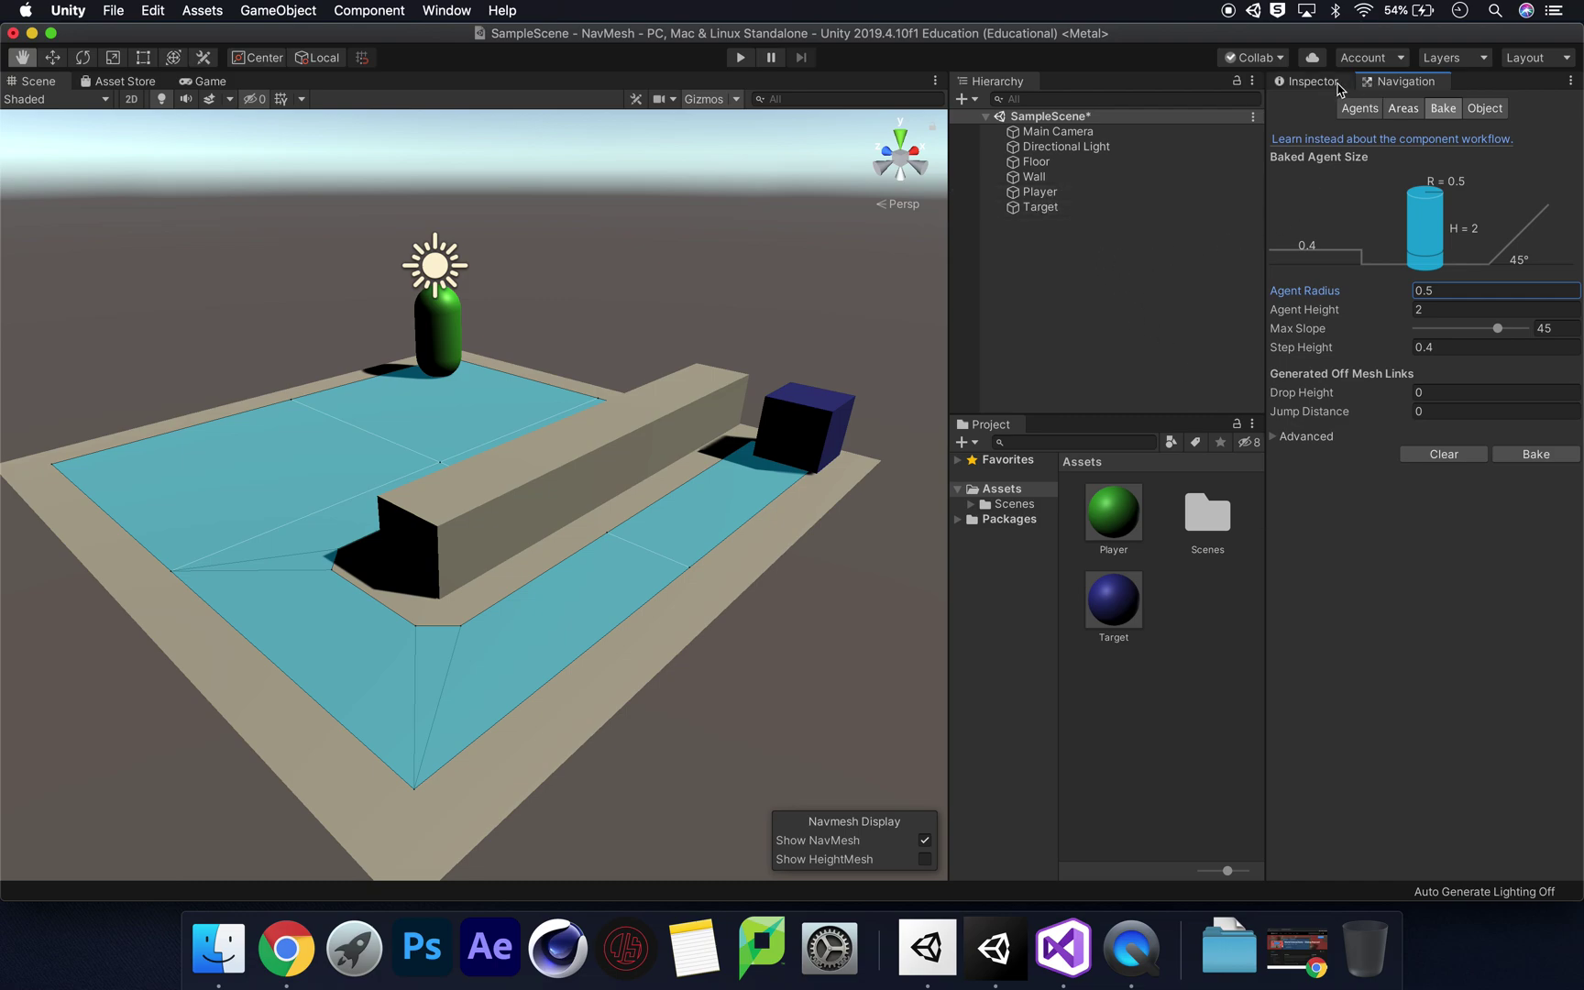
Add a Nav Mesh Agent component to the Player and review its agent cylinder and settings
left_click(1085, 191)
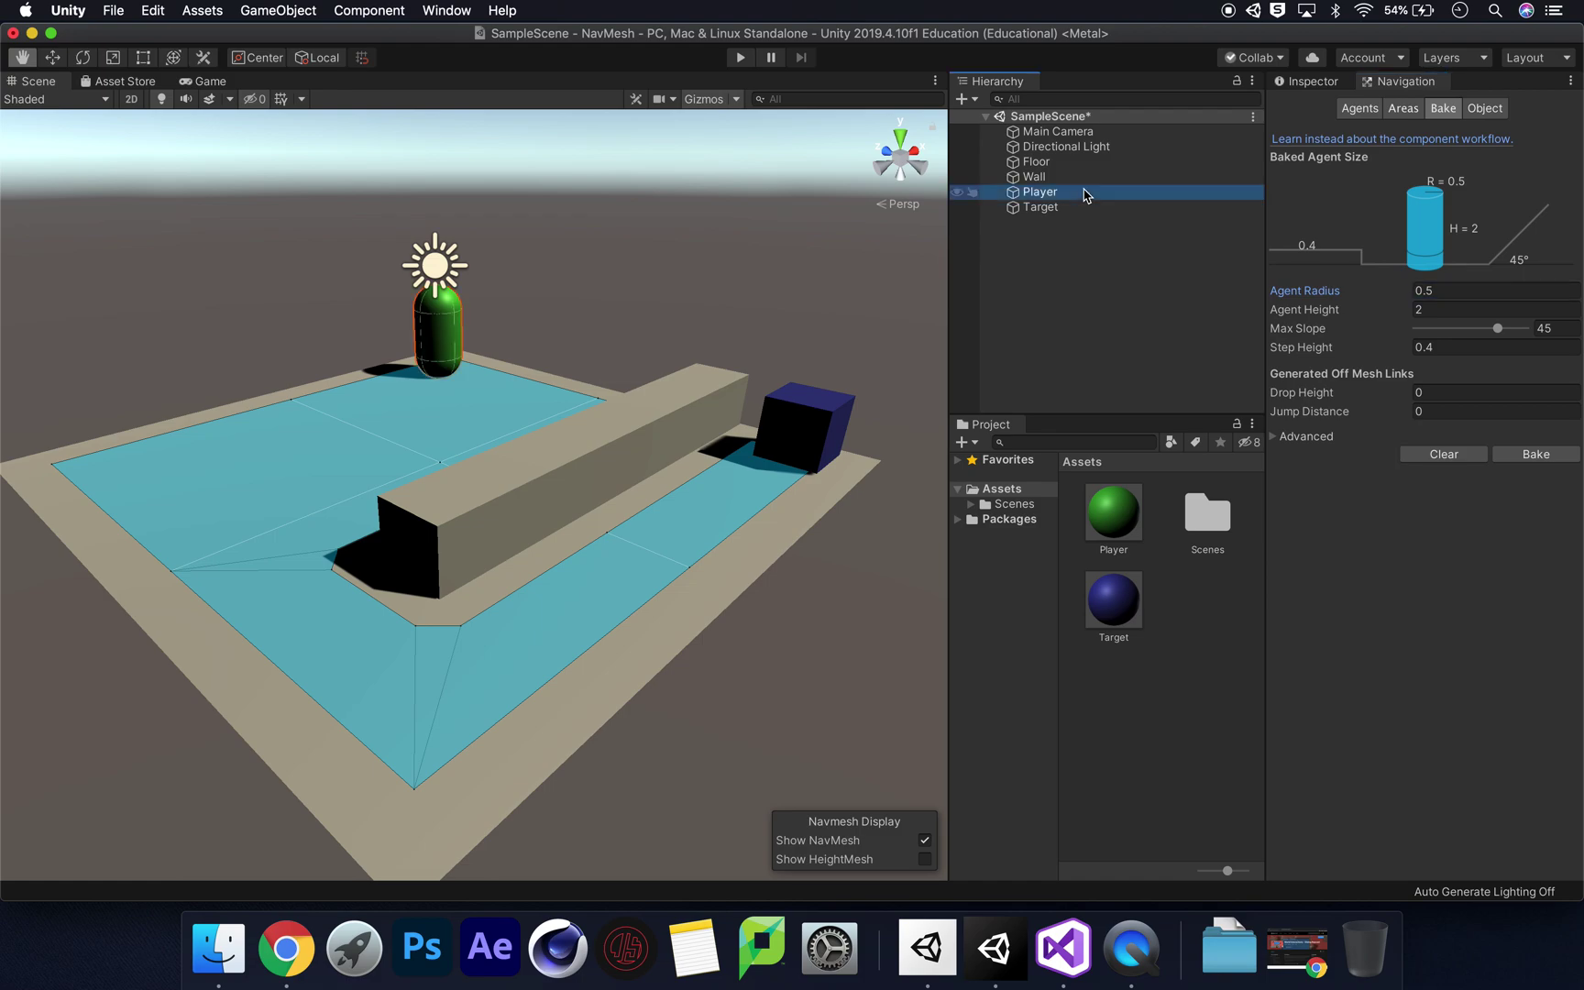
left_click(1314, 82)
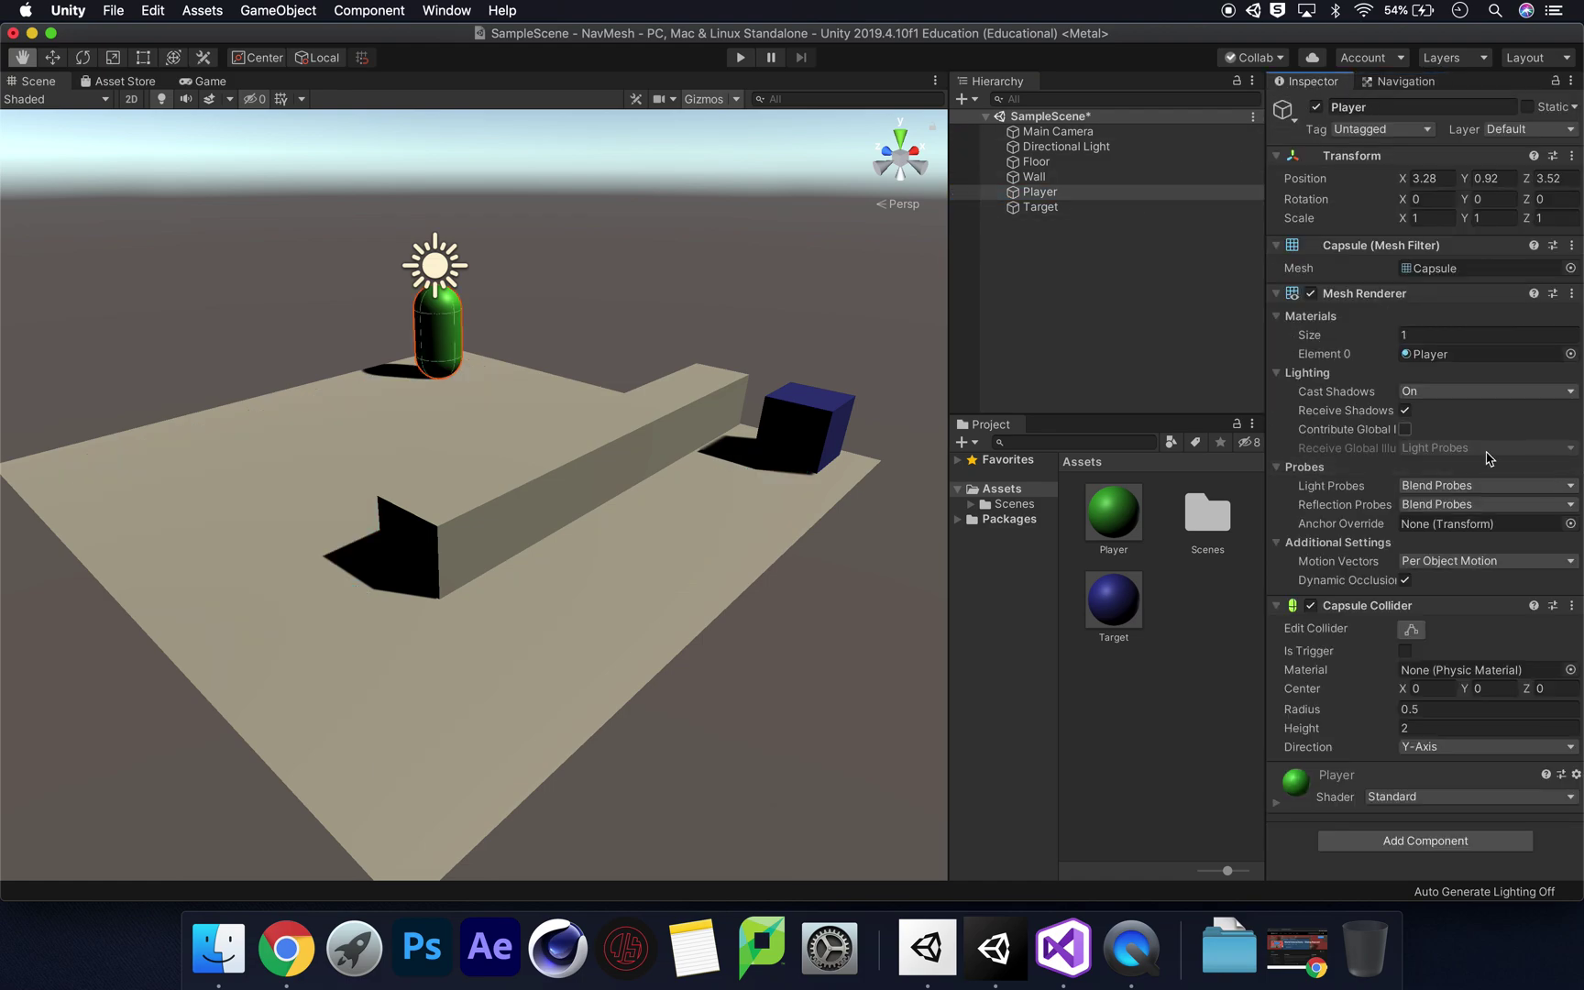
left_click(1419, 842)
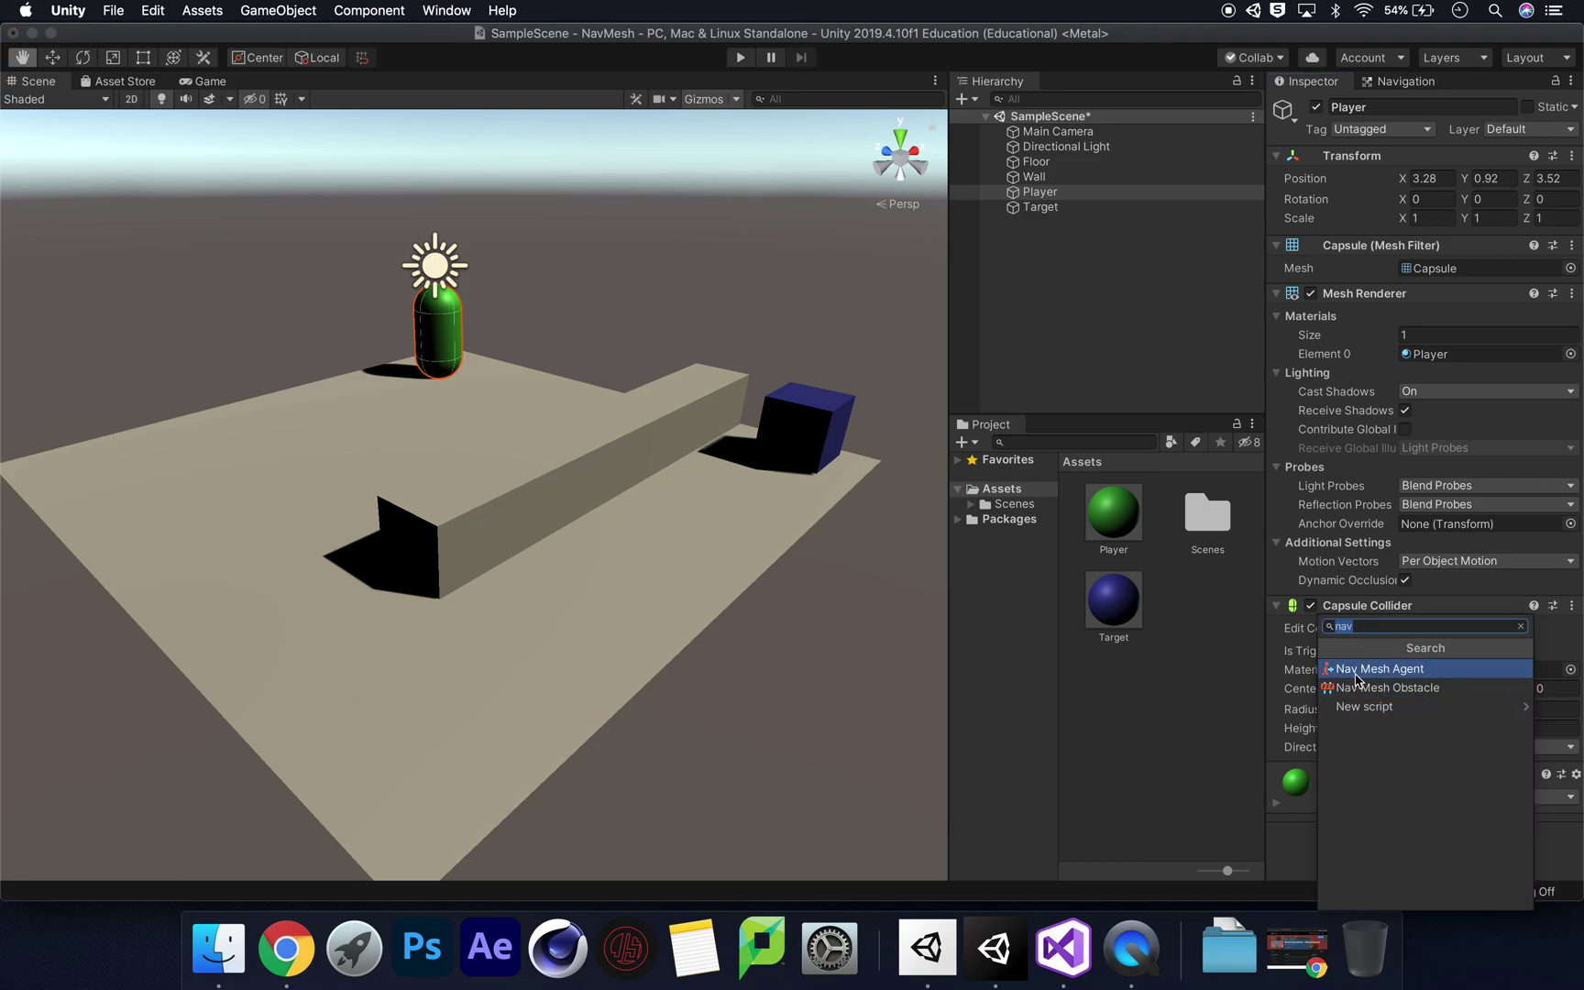
left_click(1449, 678)
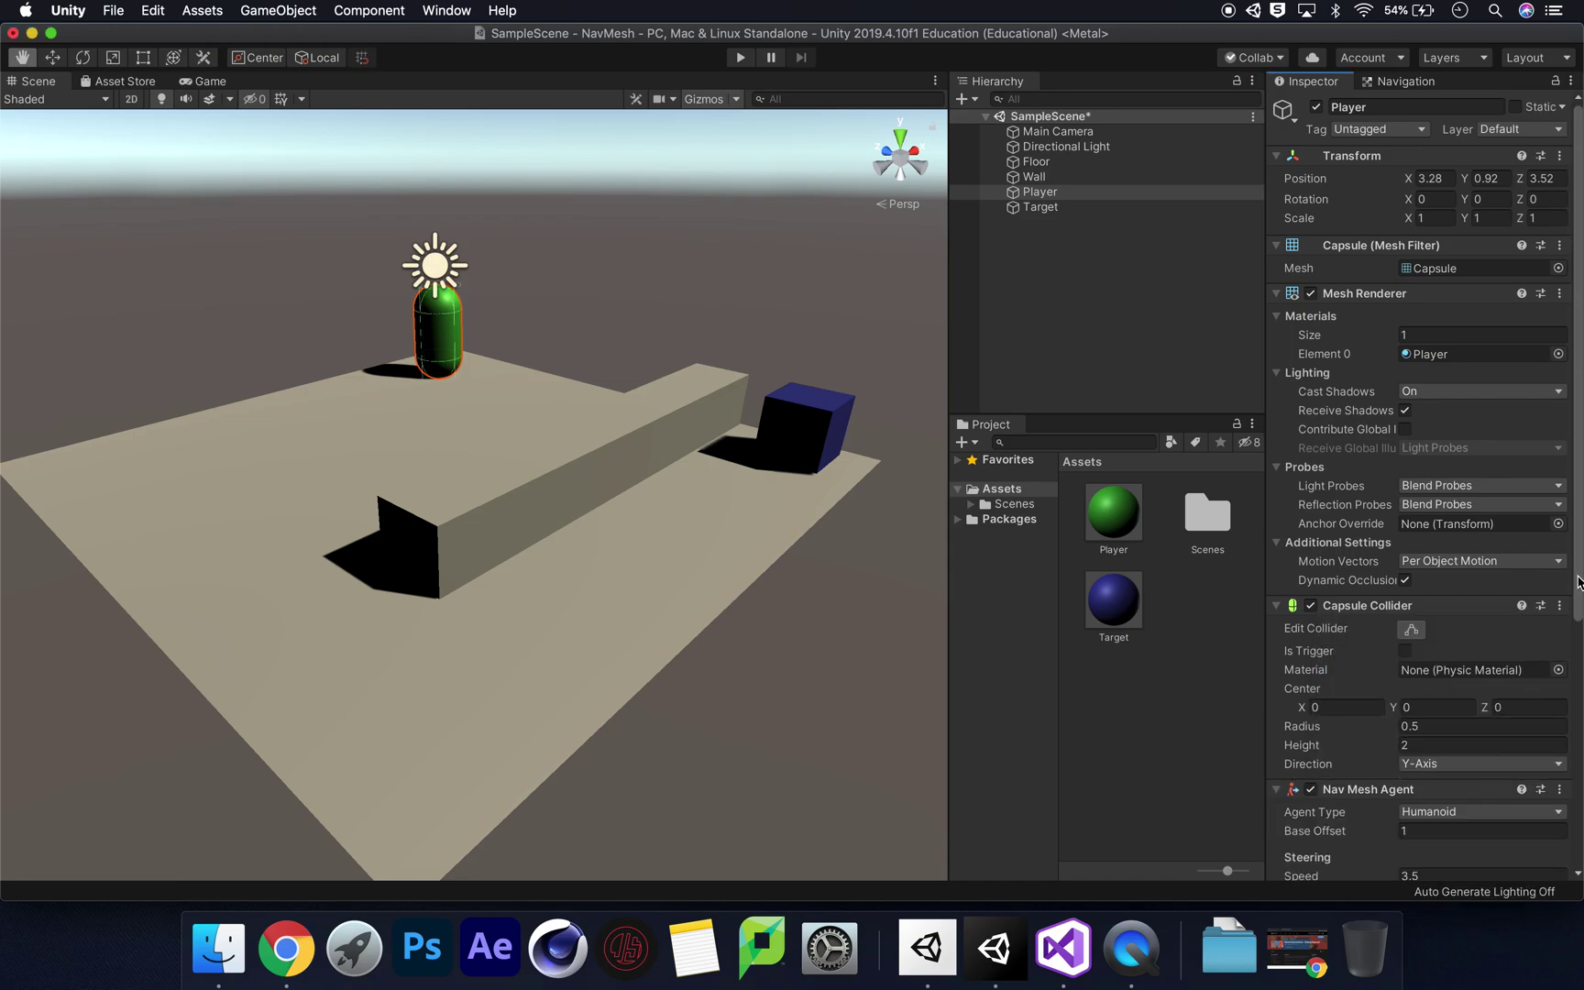
double_click(1083, 194)
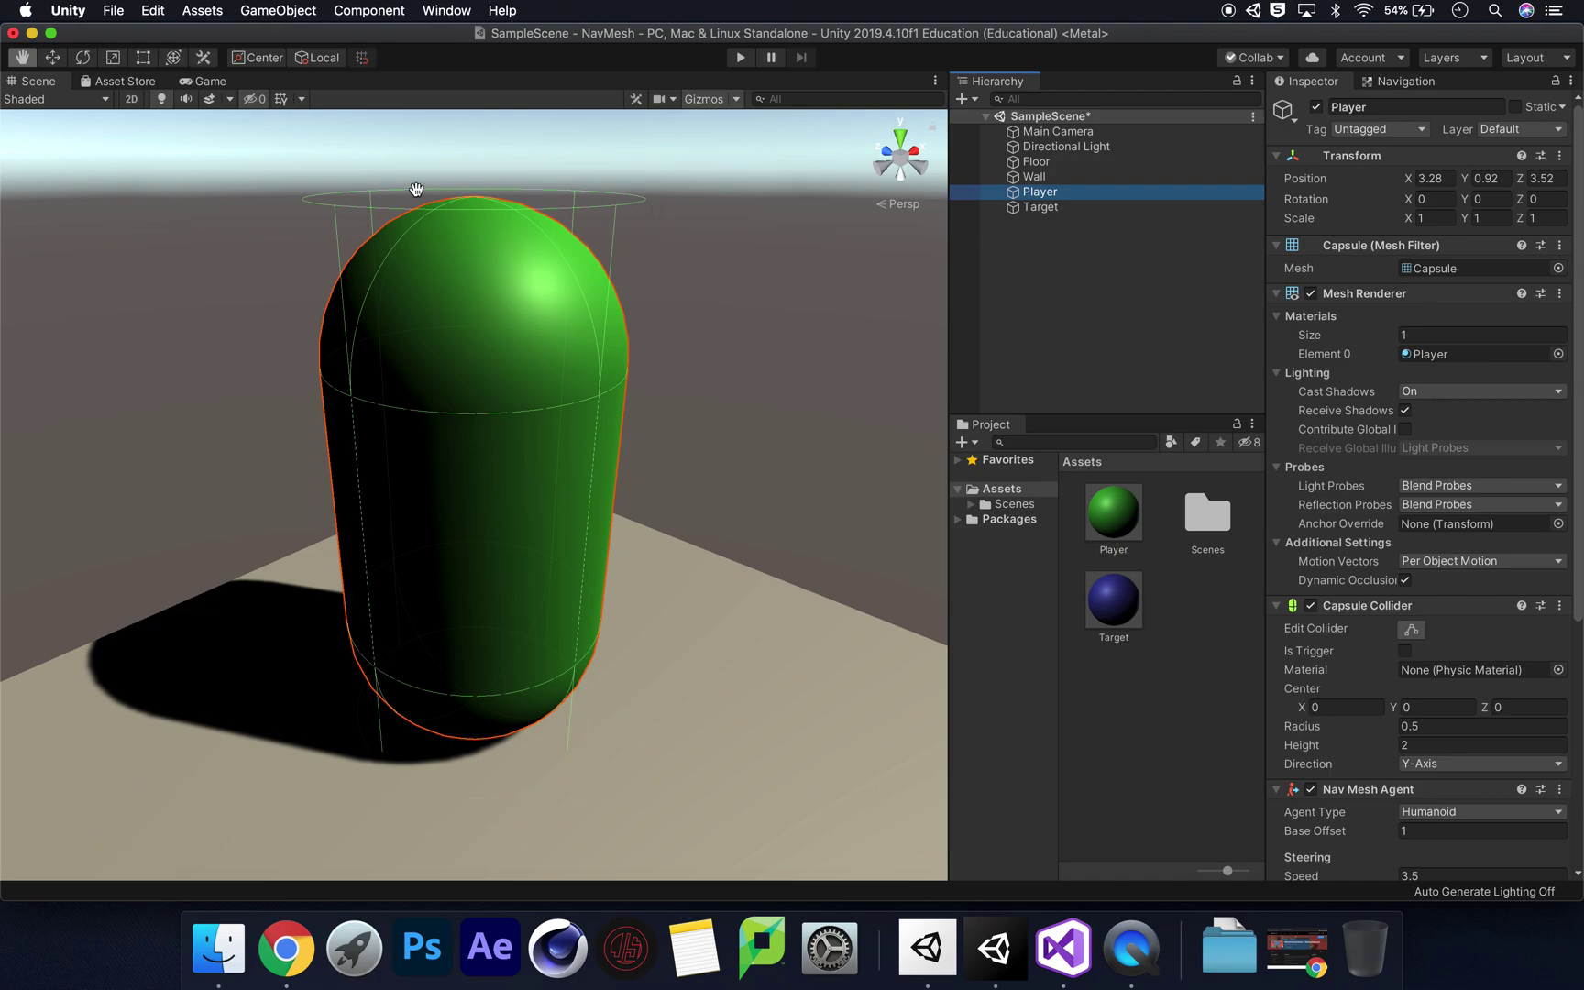
scroll(1467, 641, "down", 6)
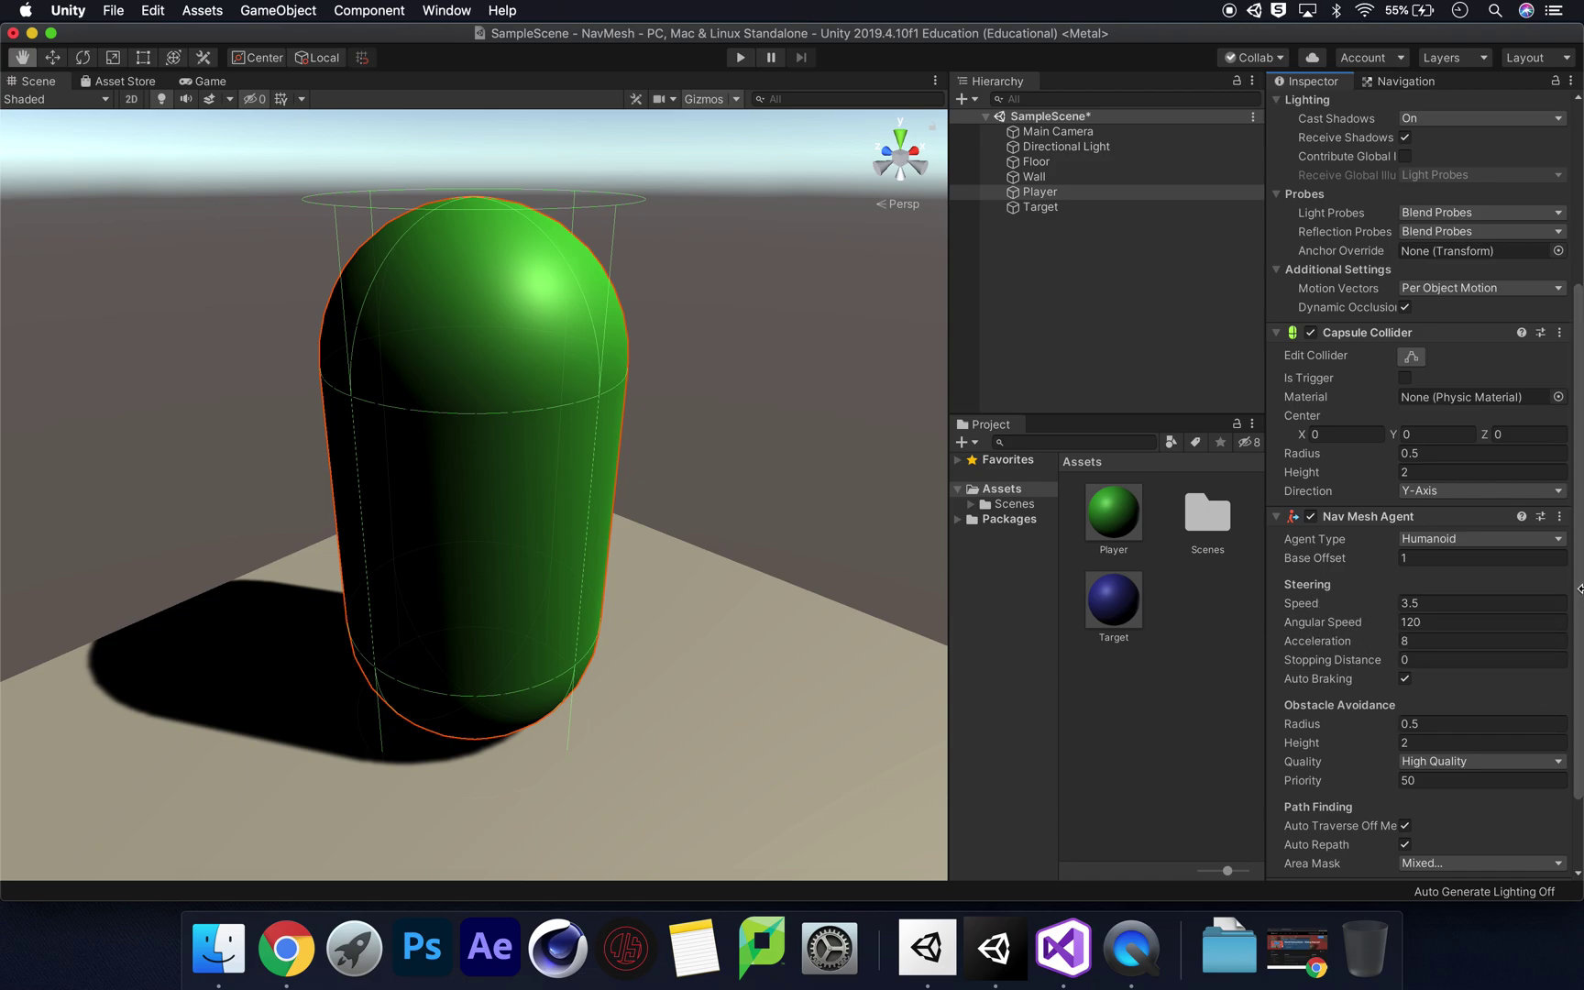
Compare the Player's Nav Mesh Agent settings with the baked agent size and examine the NavMesh coverage on the Floor
left_click_drag(1579, 604, 1579, 646)
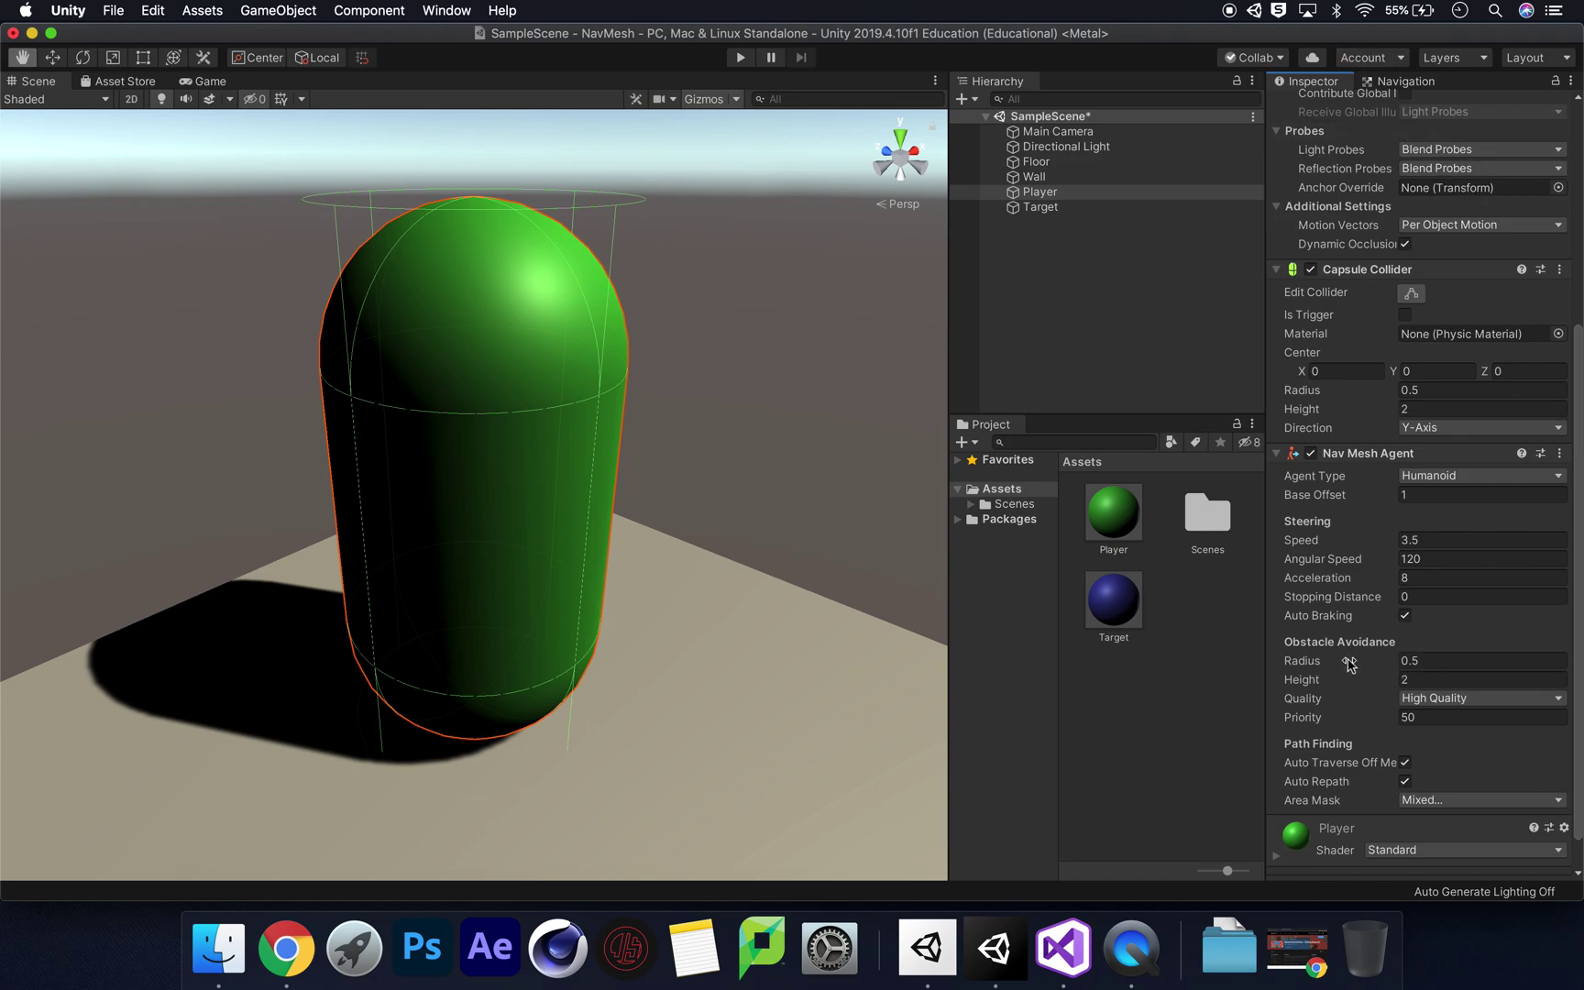
right_click(1407, 82)
left_click(1401, 86)
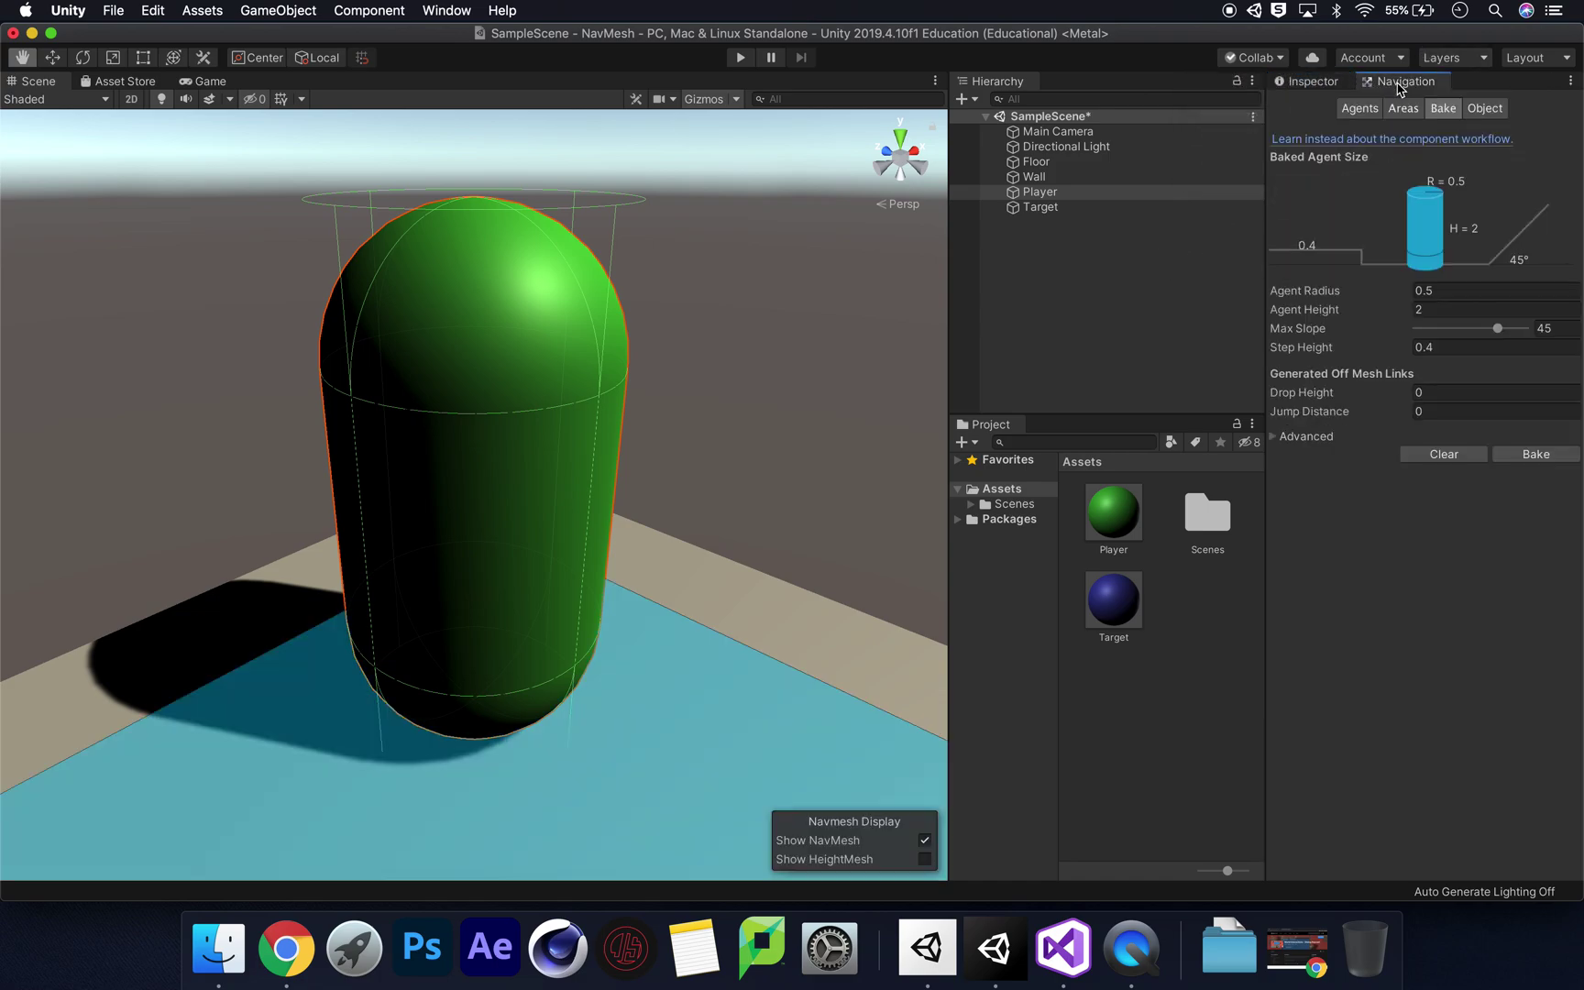
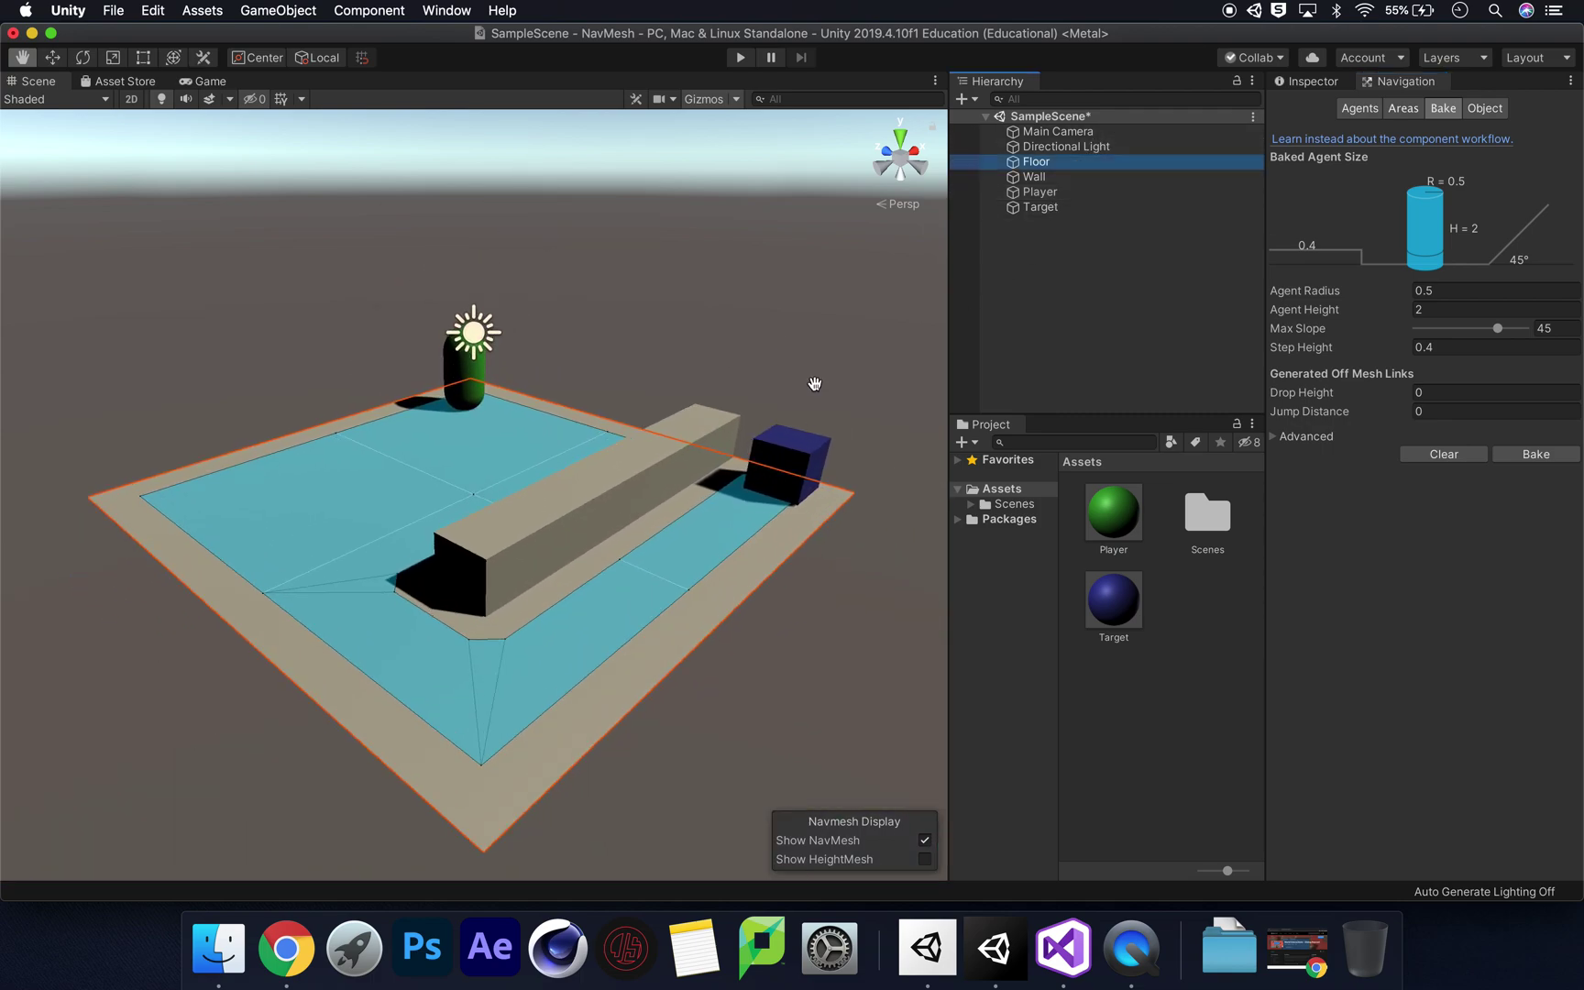
left_click(1160, 264)
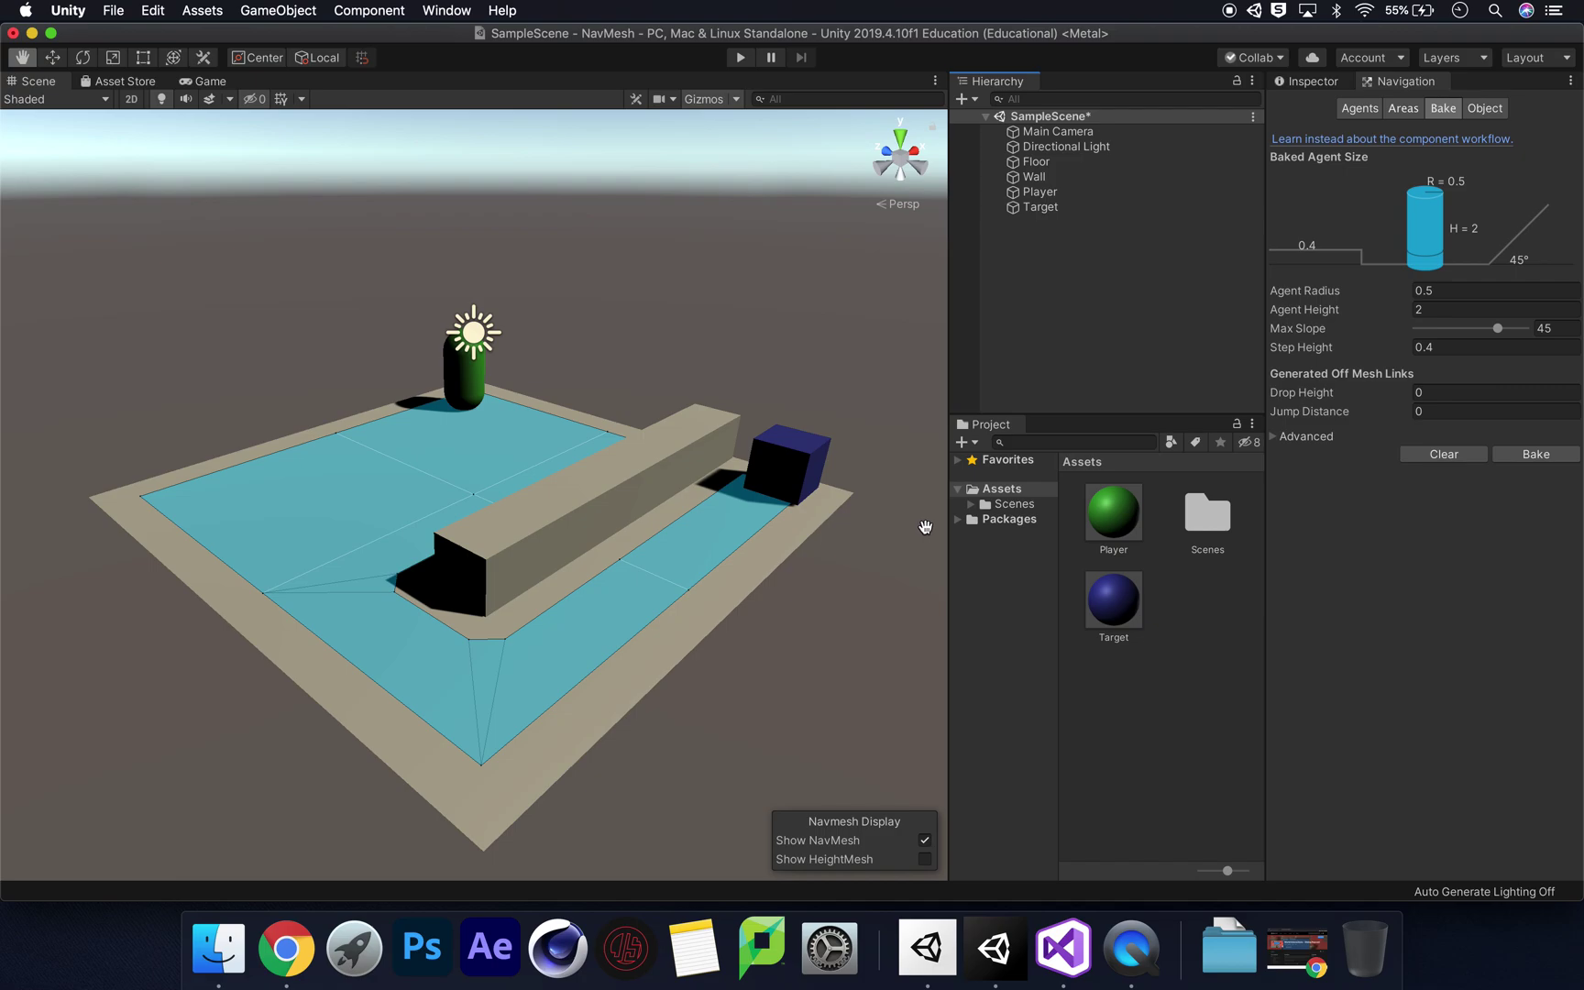
Create a new folder named Scripts in the project's Assets
right_click(1203, 577)
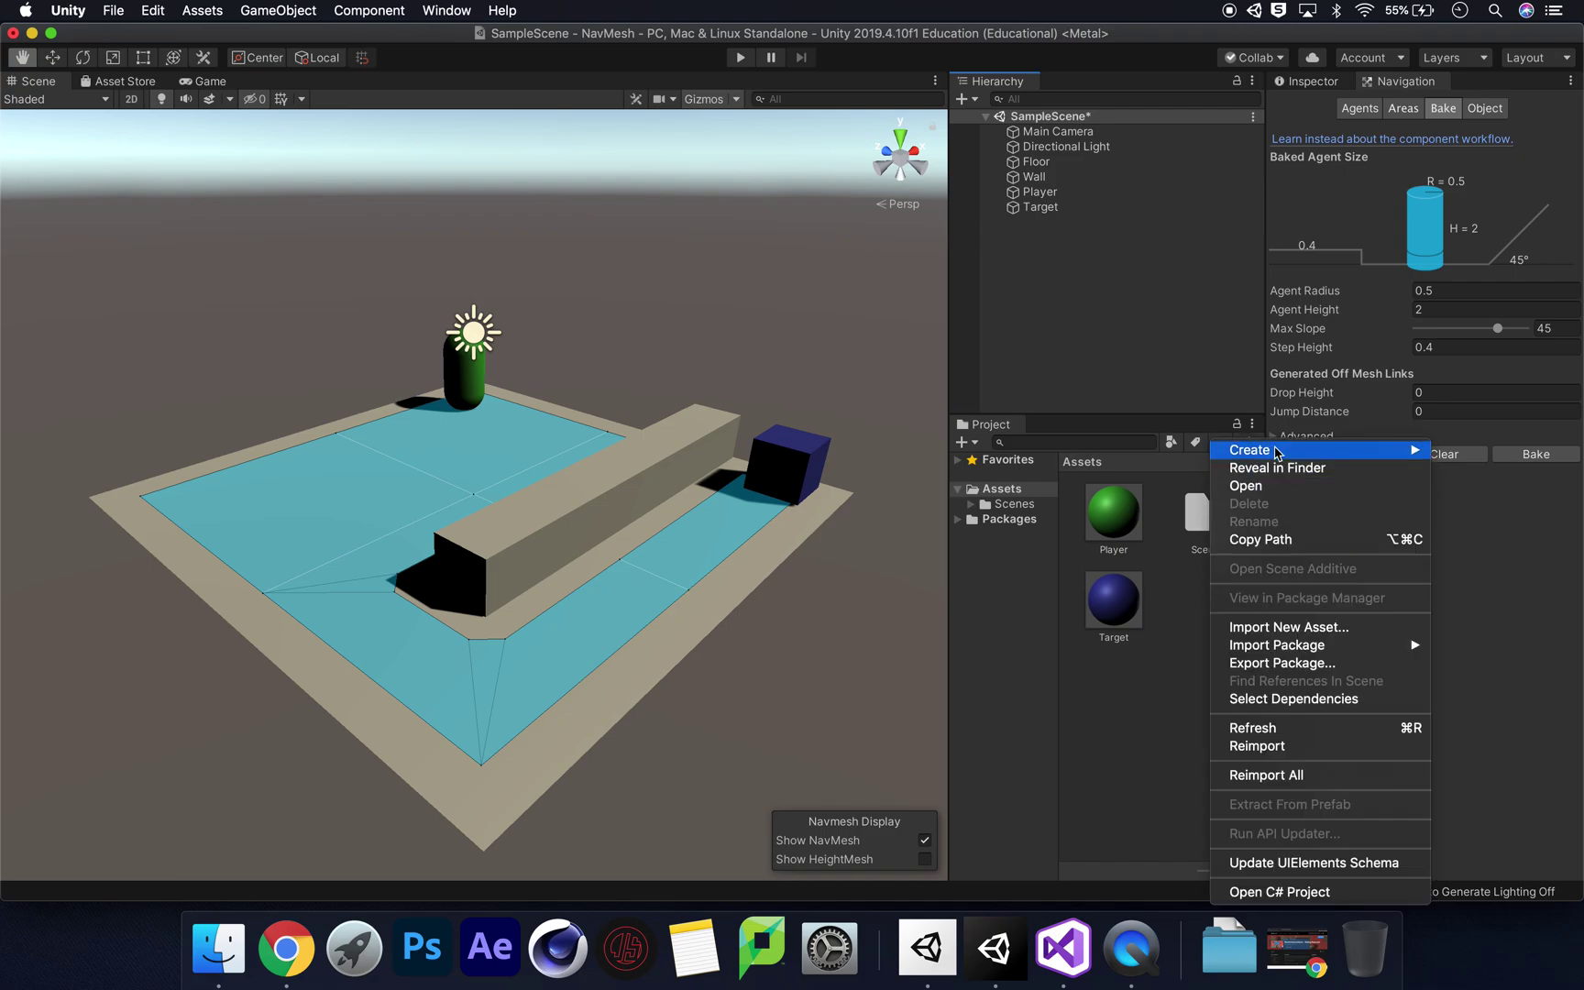
mouse_move(1277, 449)
left_click(1100, 219)
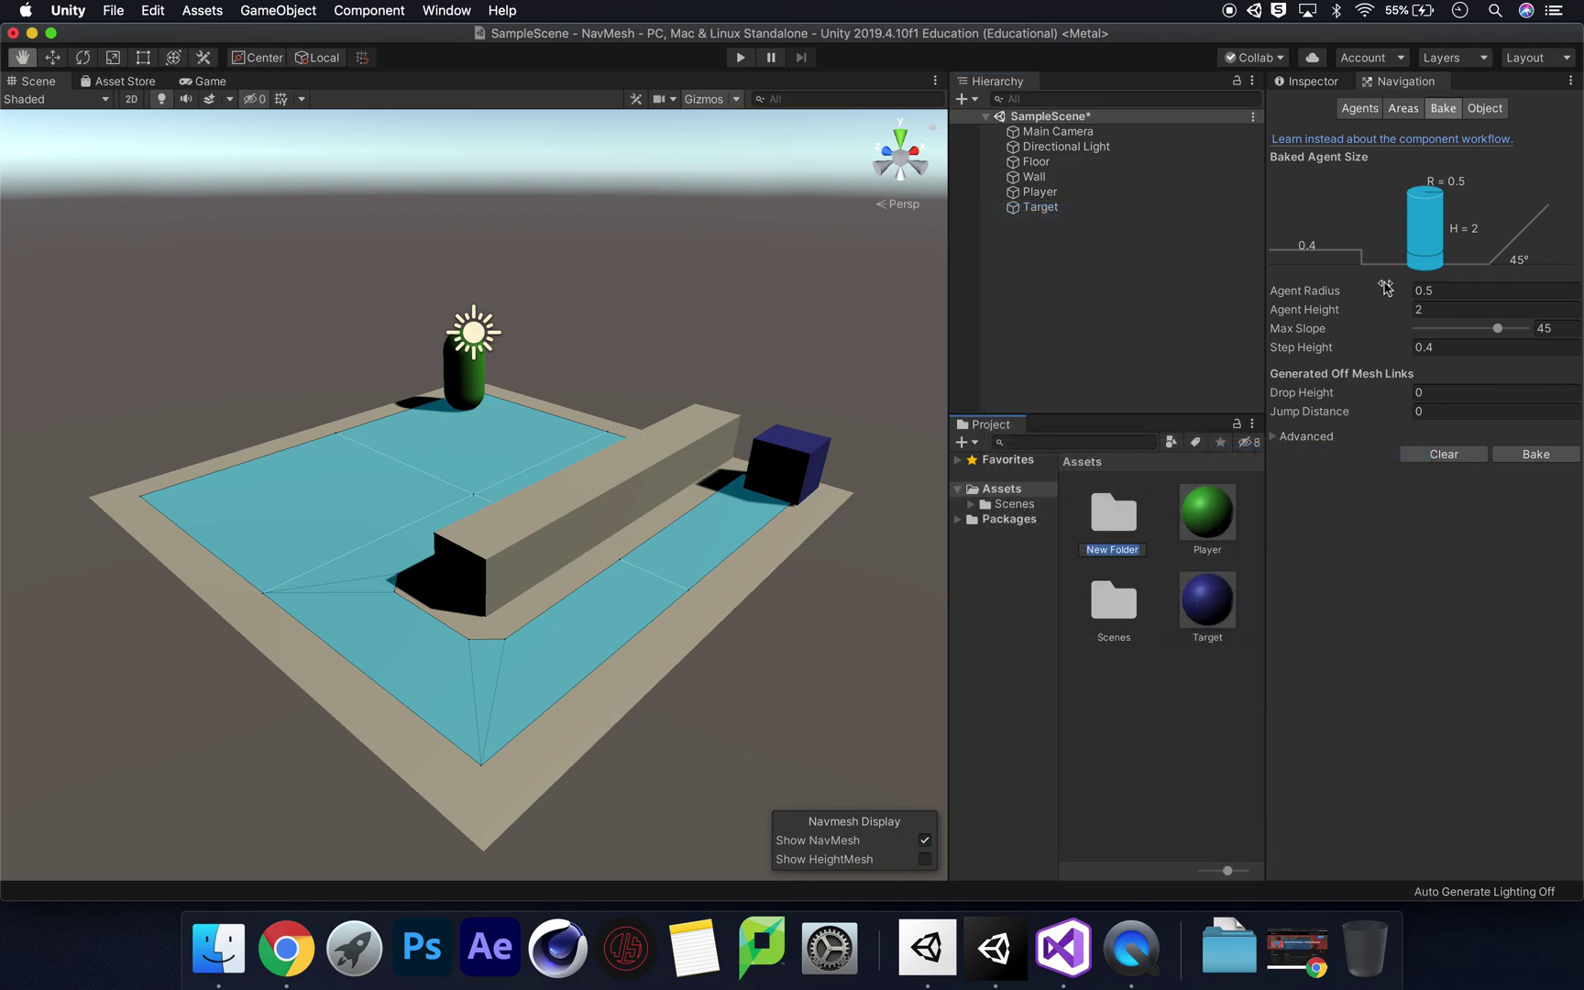
type("Scripts")
key("Return")
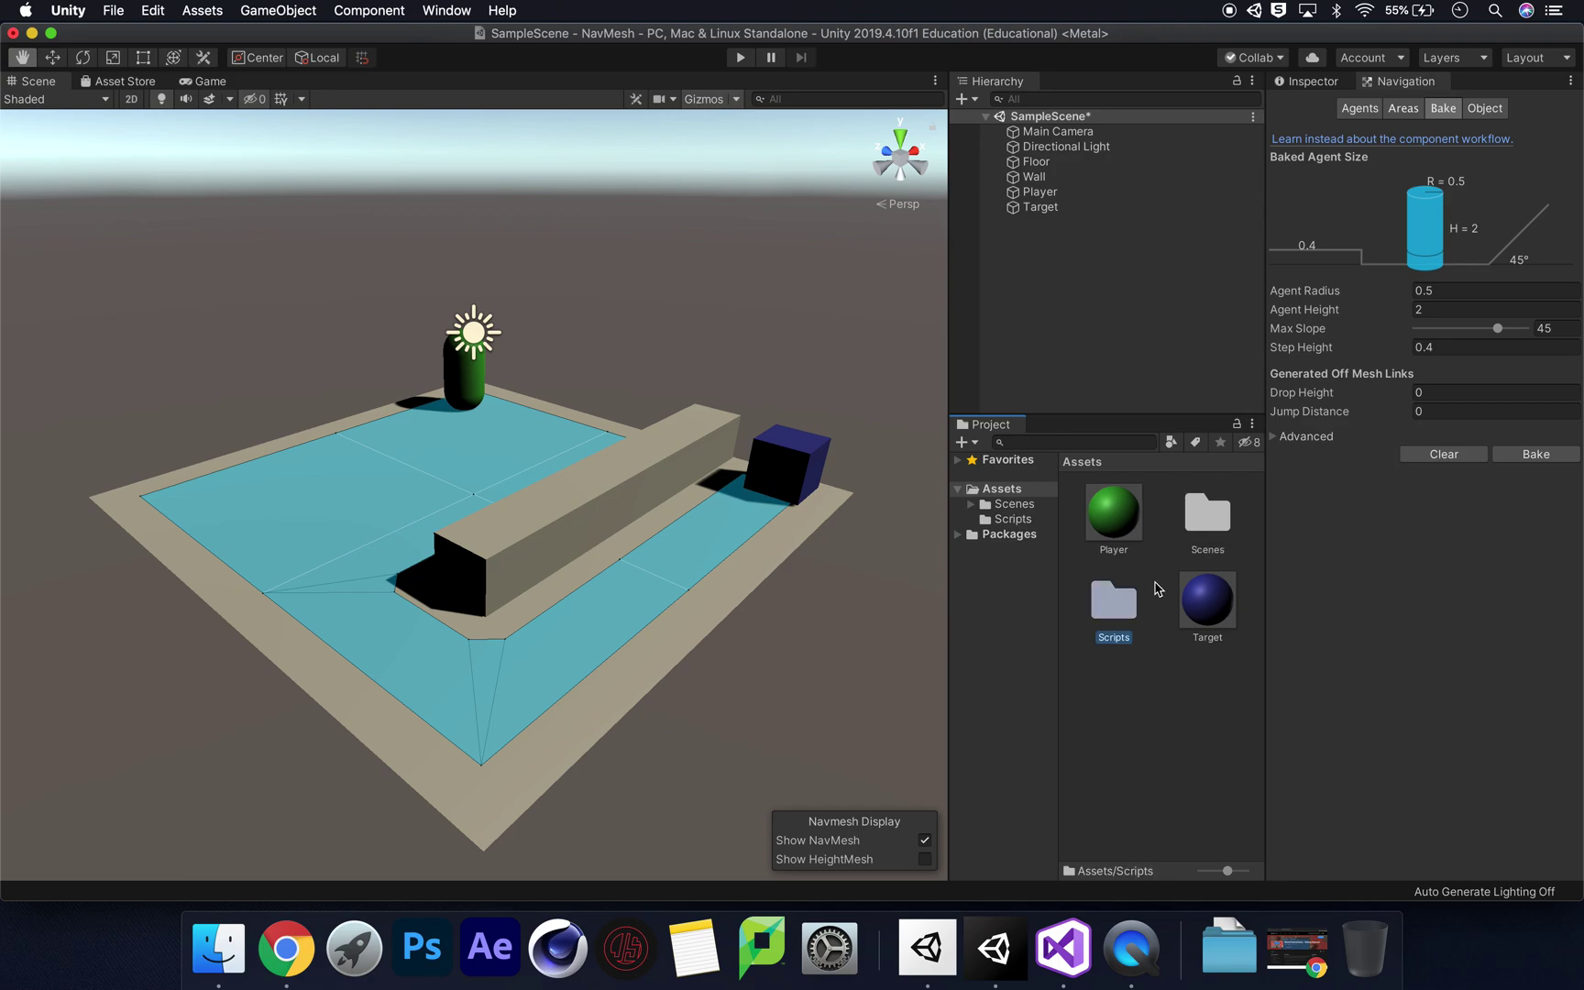
Create a C# script named AI inside the Scripts folder
double_click(1113, 604)
right_click(1125, 524)
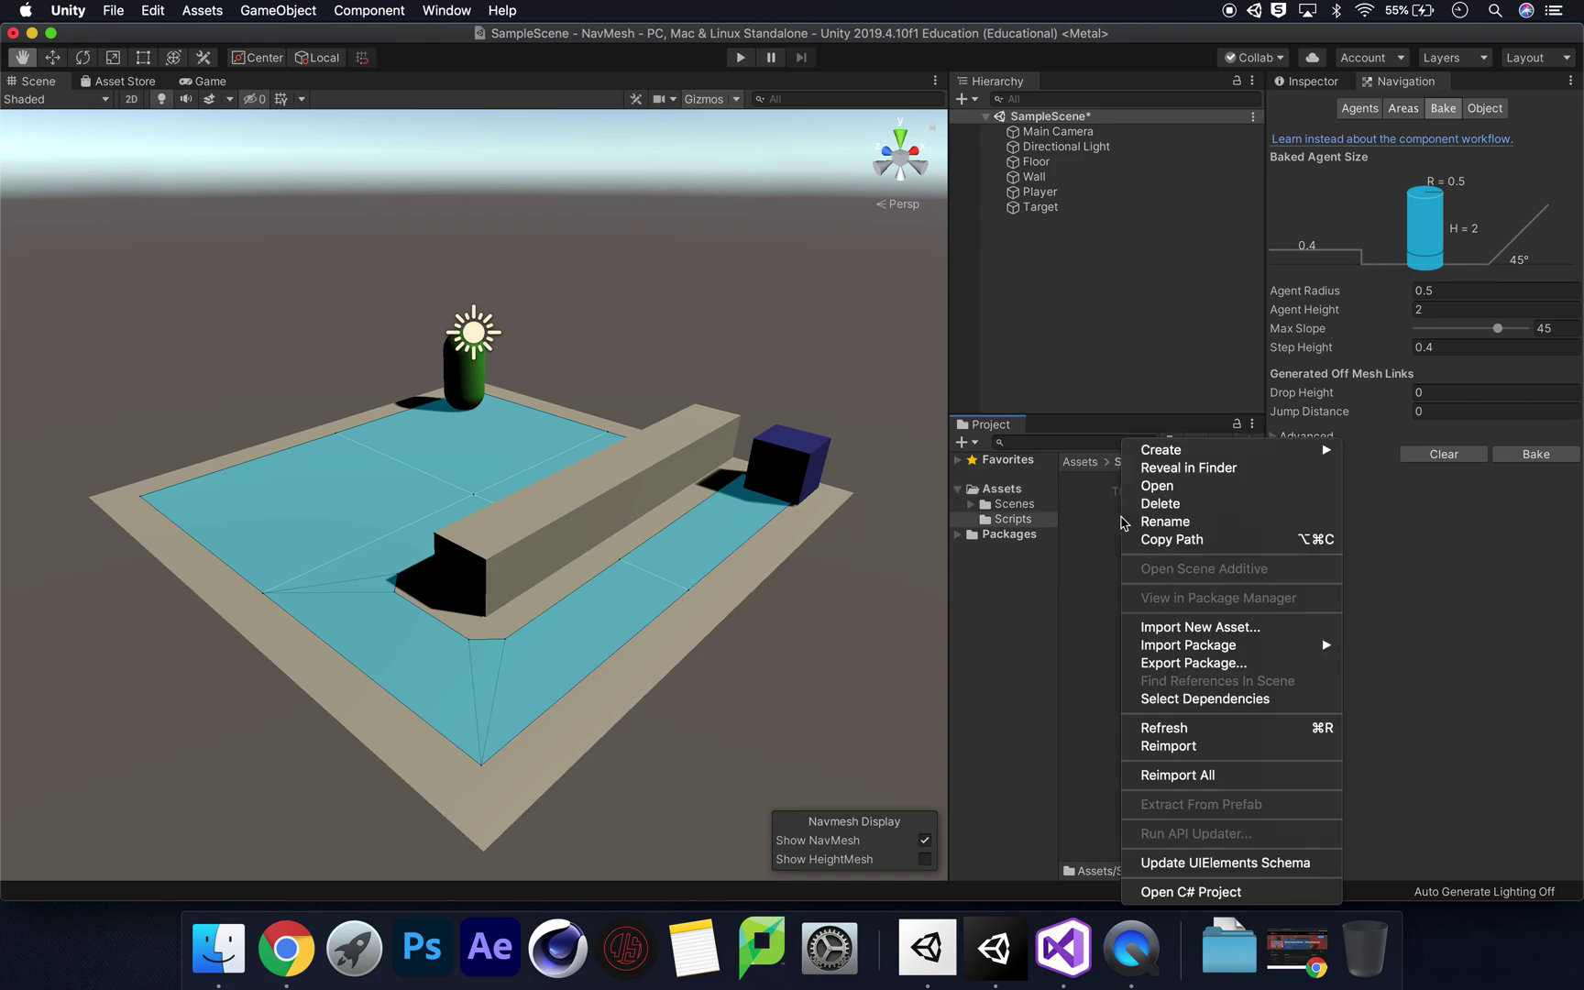
mouse_move(1220, 453)
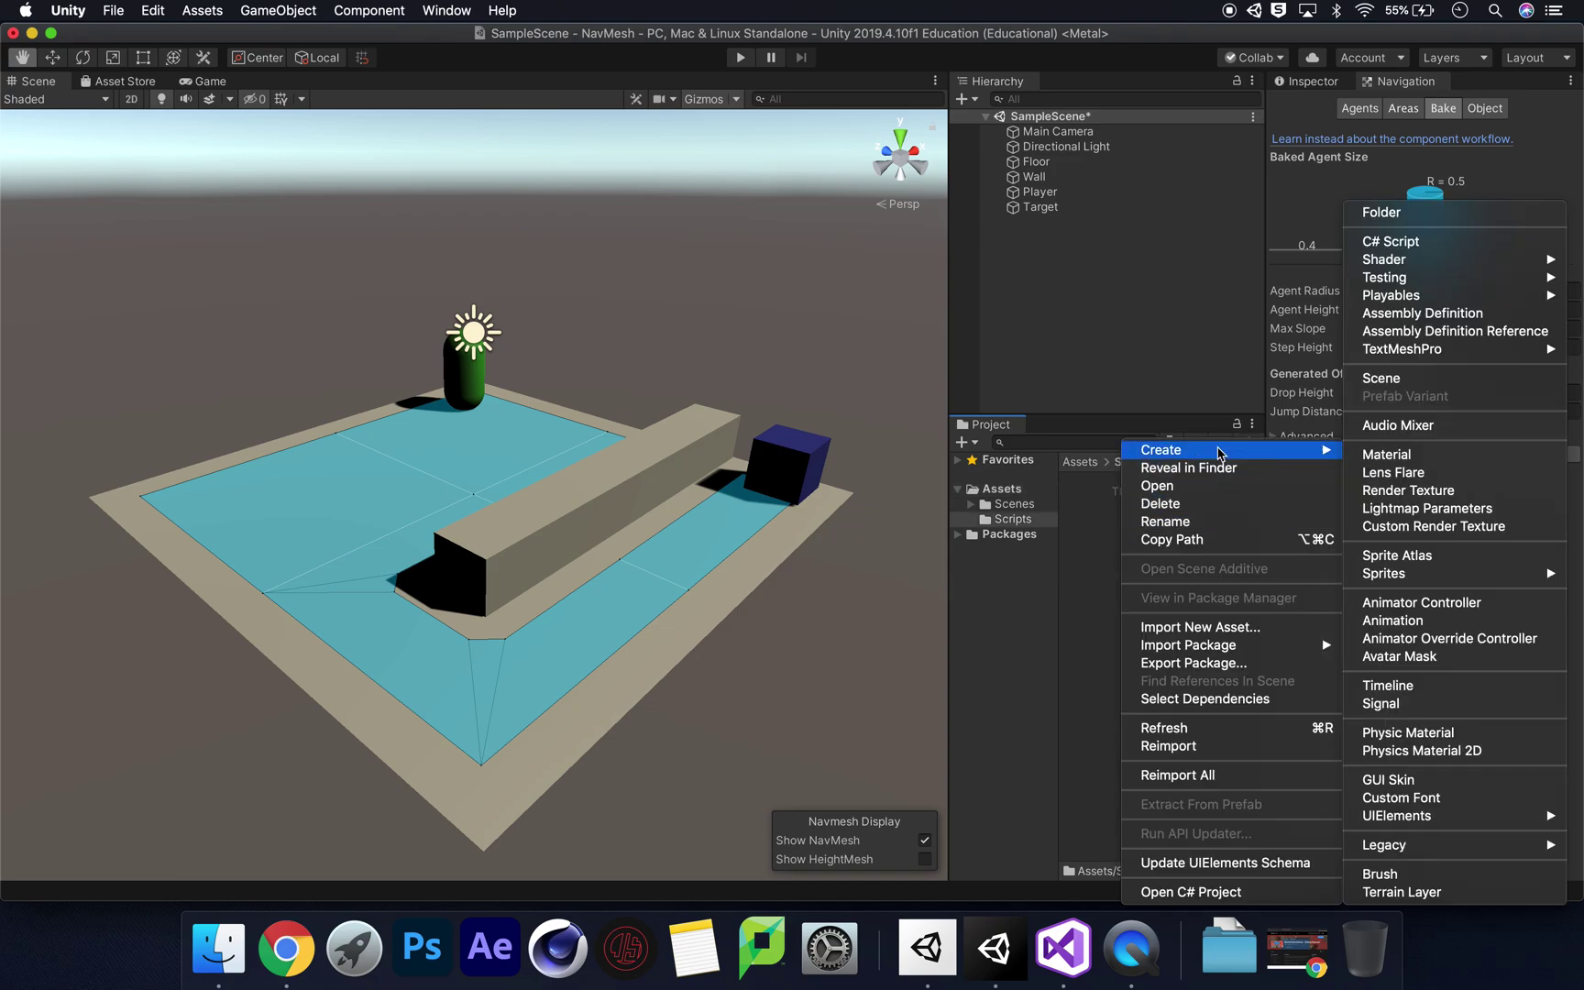
left_click(1434, 242)
type("Al")
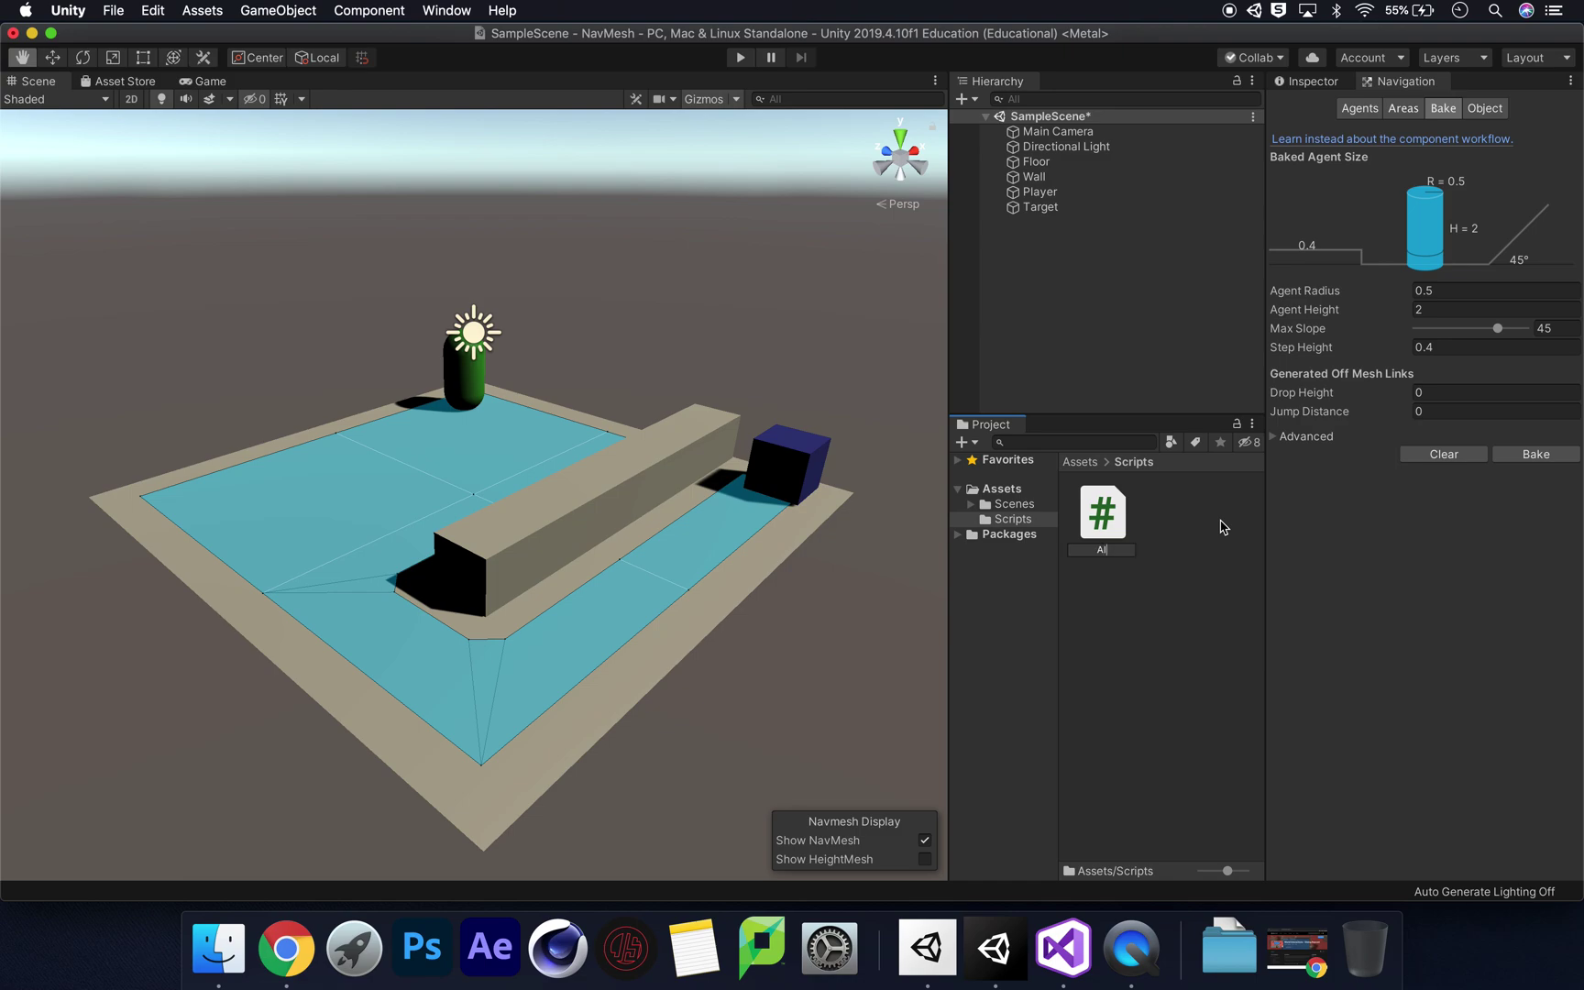
key("Return")
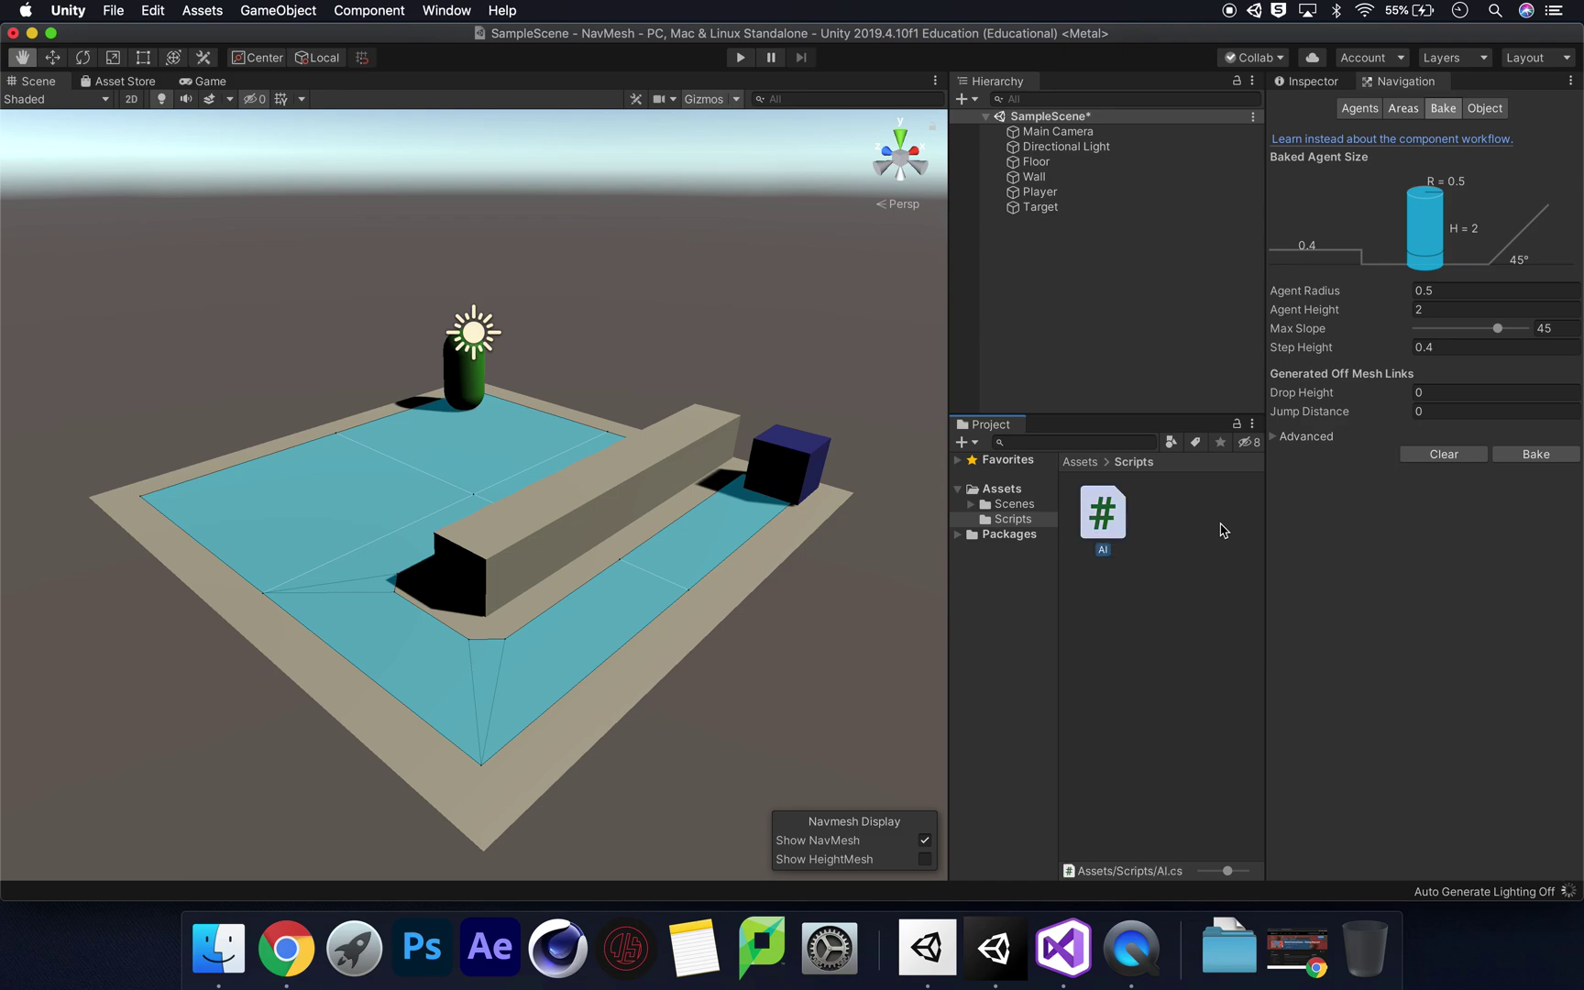
Open the AI script in Visual Studio and reposition the editor window so the code is fully in view
left_click(1330, 85)
double_click(1103, 515)
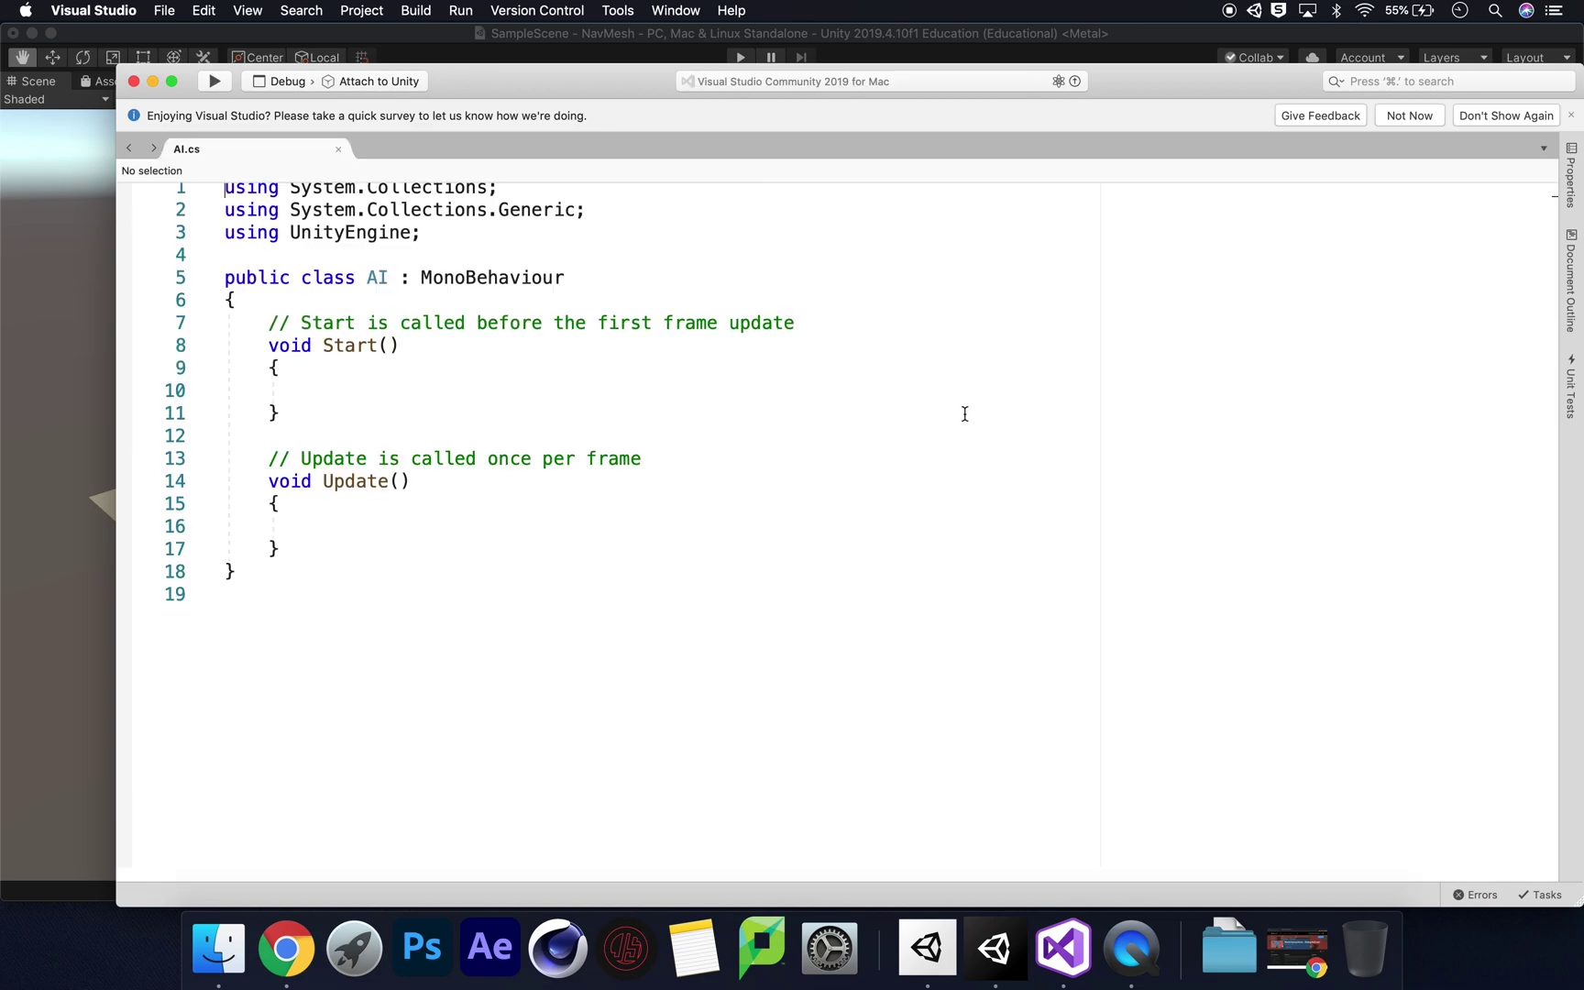
scroll(962, 413, "up", 1)
left_click_drag(678, 75, 643, 42)
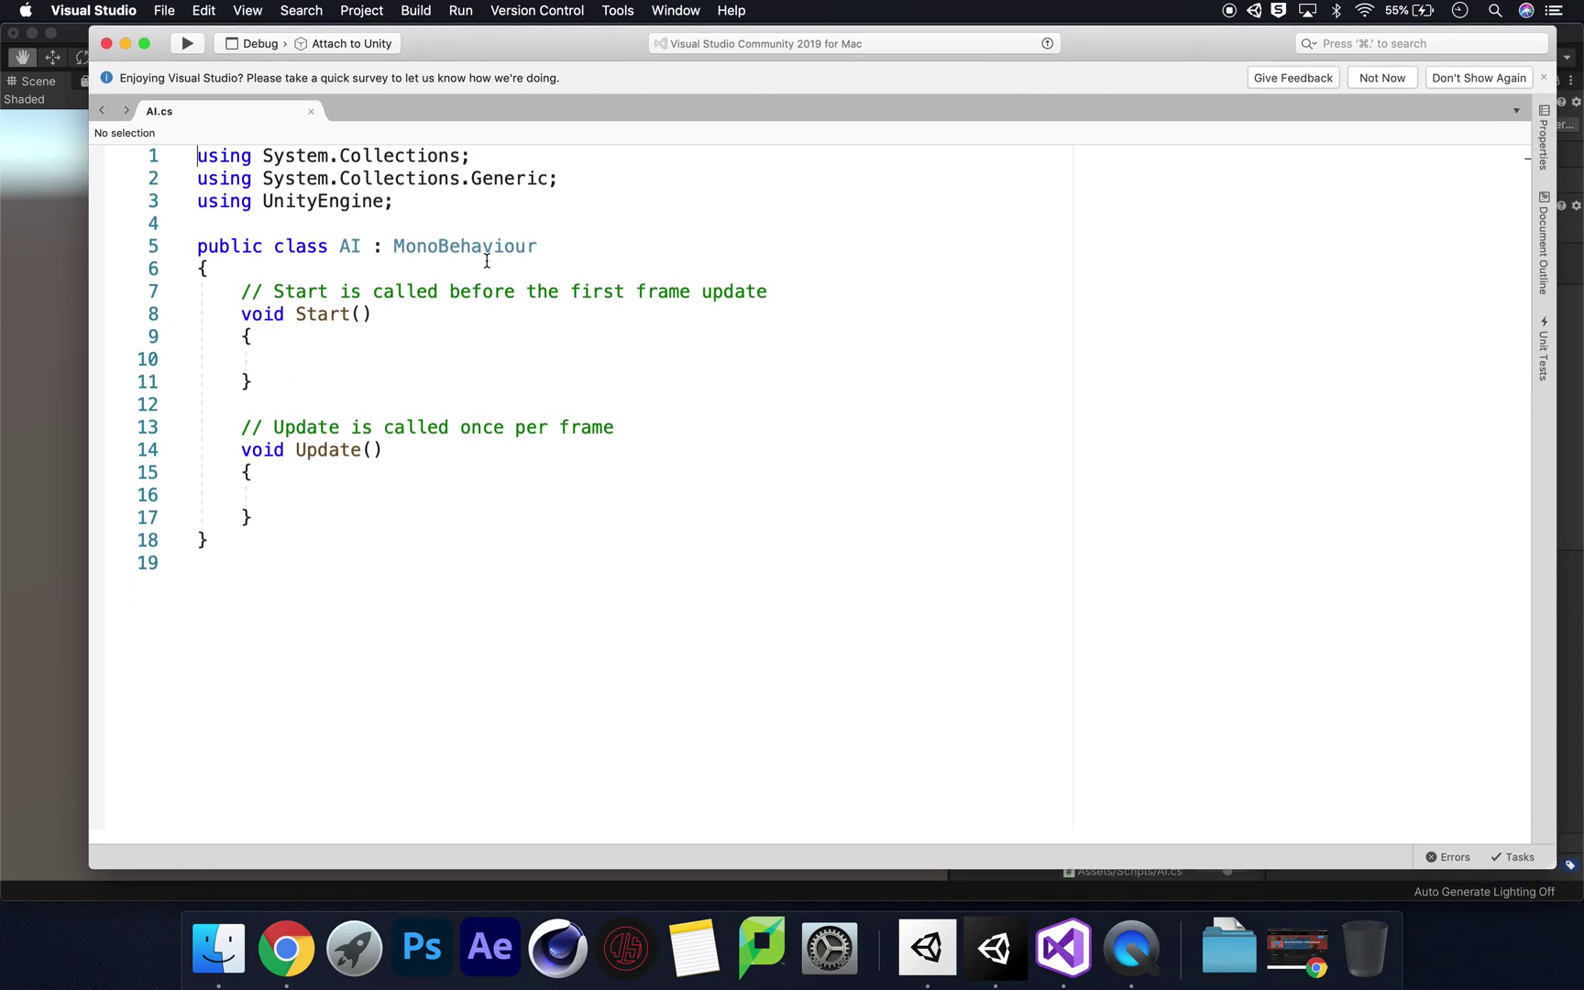
Add the directive "using UnityEngine.AI;" below the UnityEngine import in the AI script
left_click(482, 208)
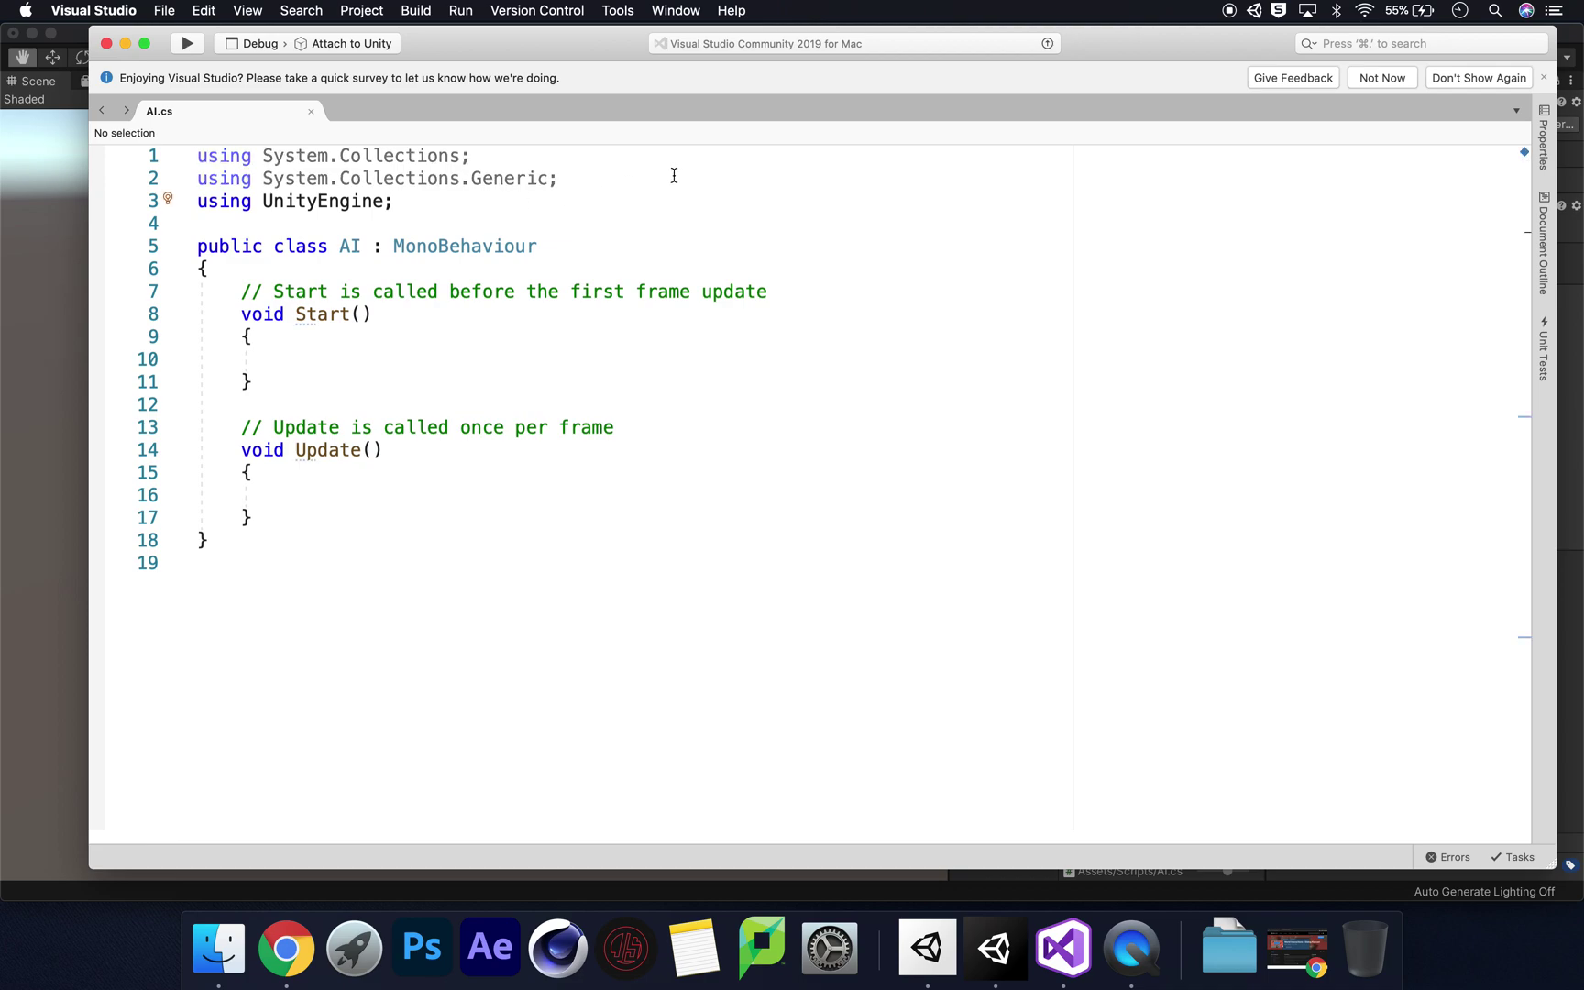
key("Return")
type("using Unity")
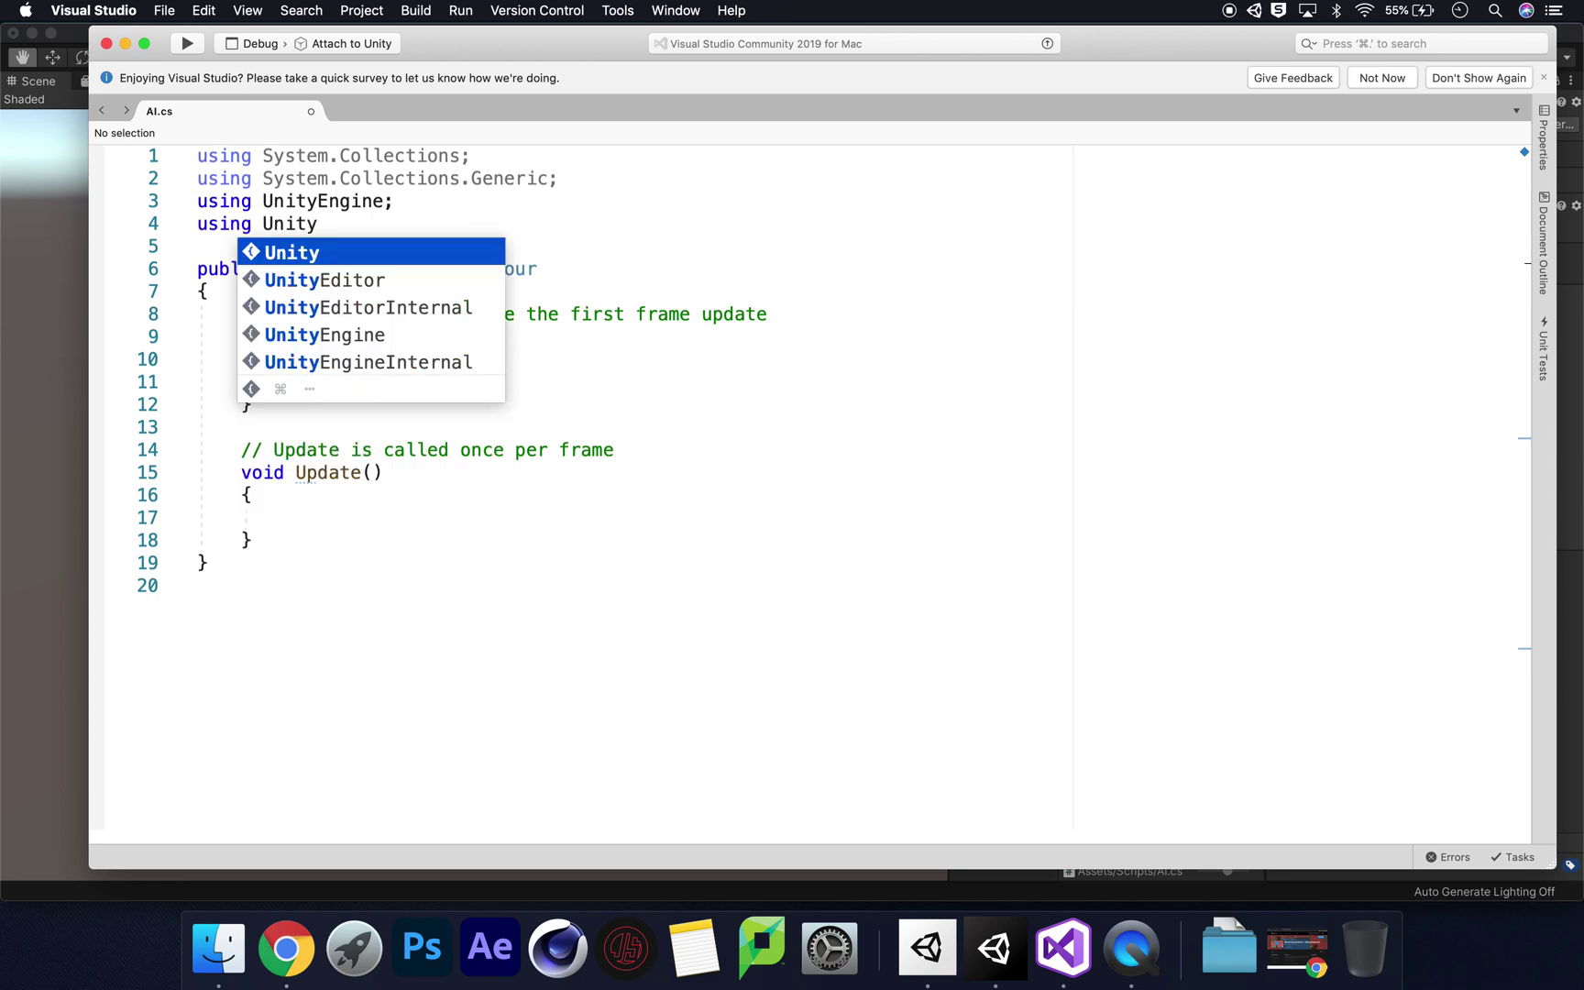
type("Engine.A")
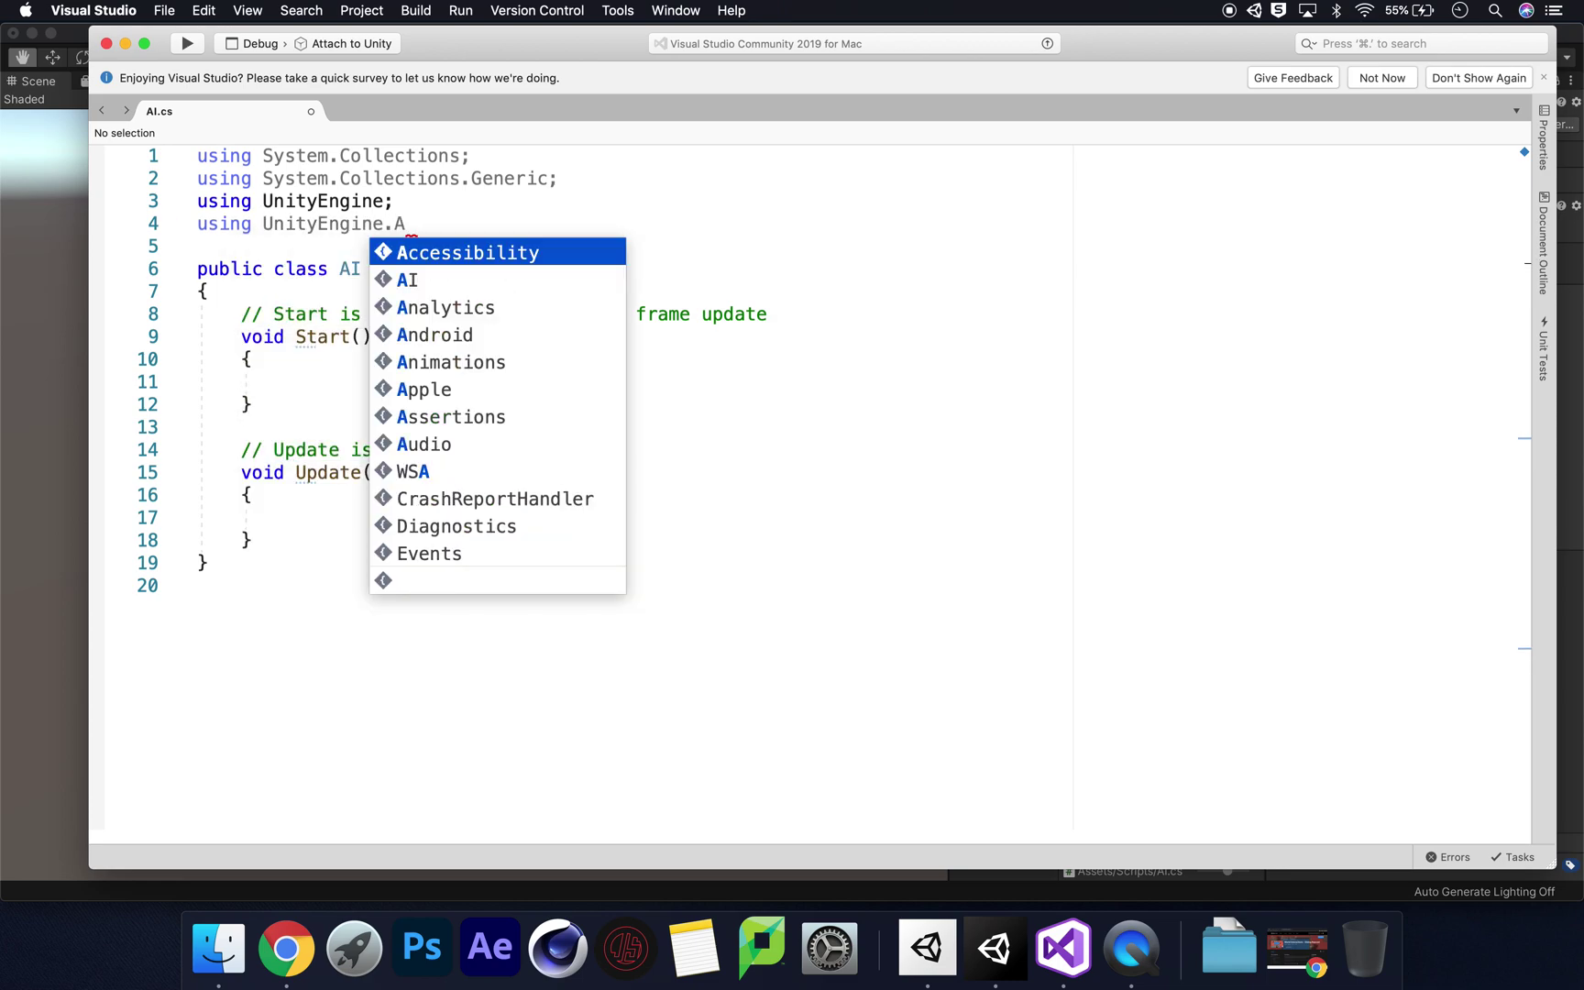
type("I;")
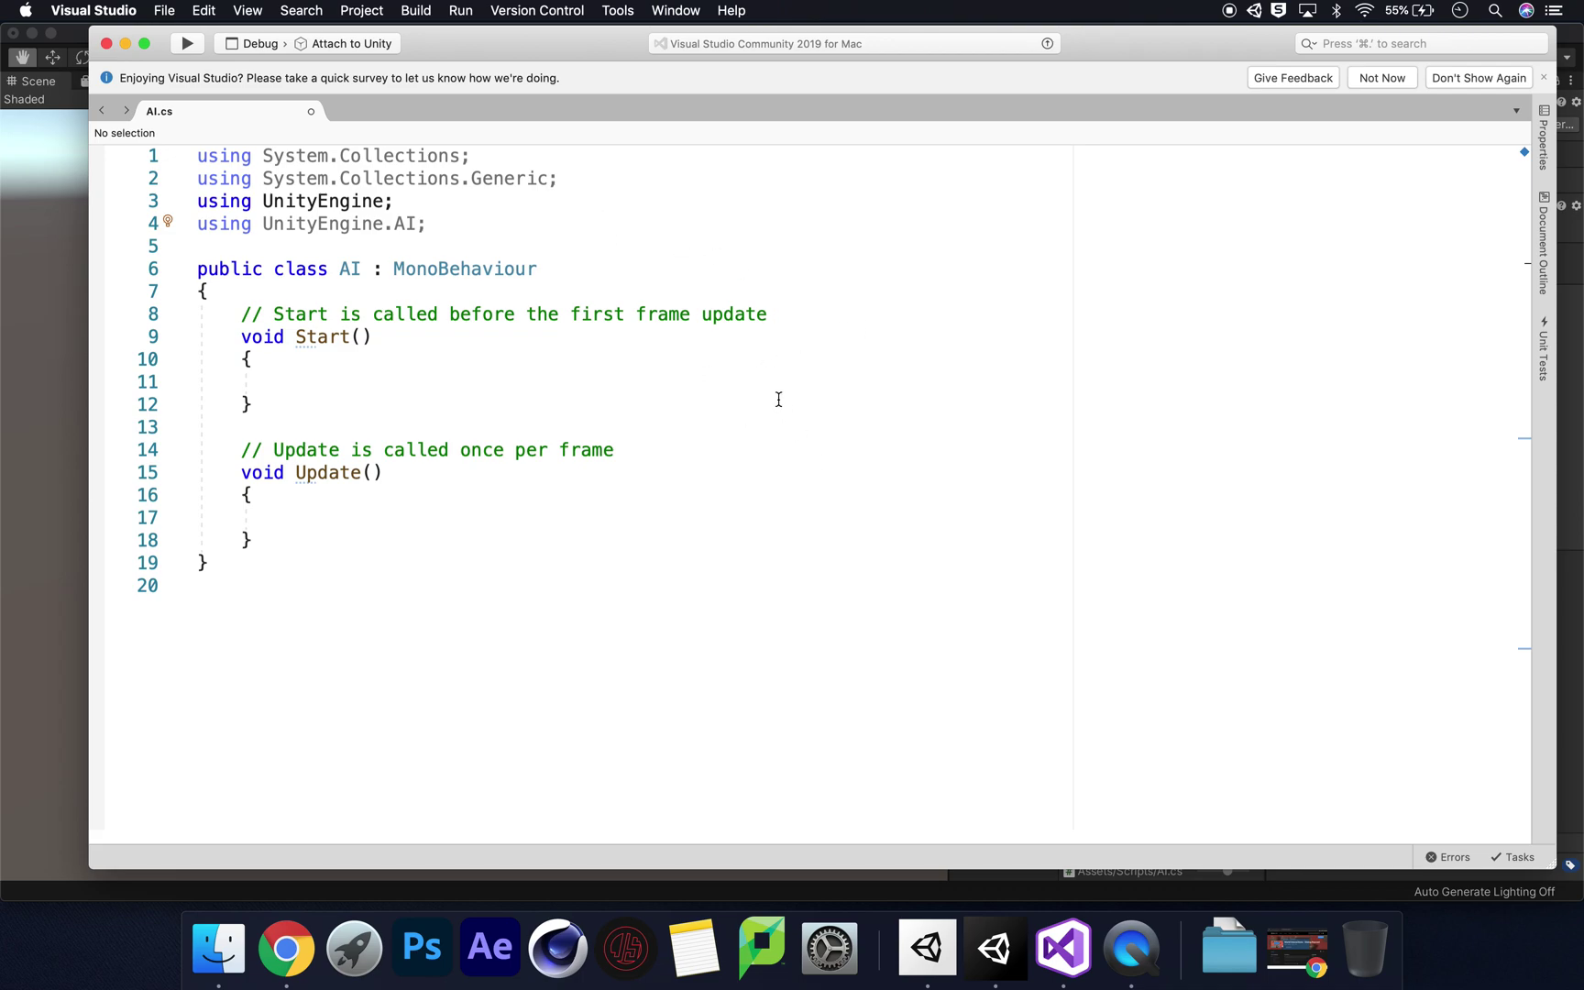
Declare the field "private NavMeshAgent _player;" at the top of the AI class, above Start
left_click(245, 314)
key("Return")
key("Return")
left_click(254, 319)
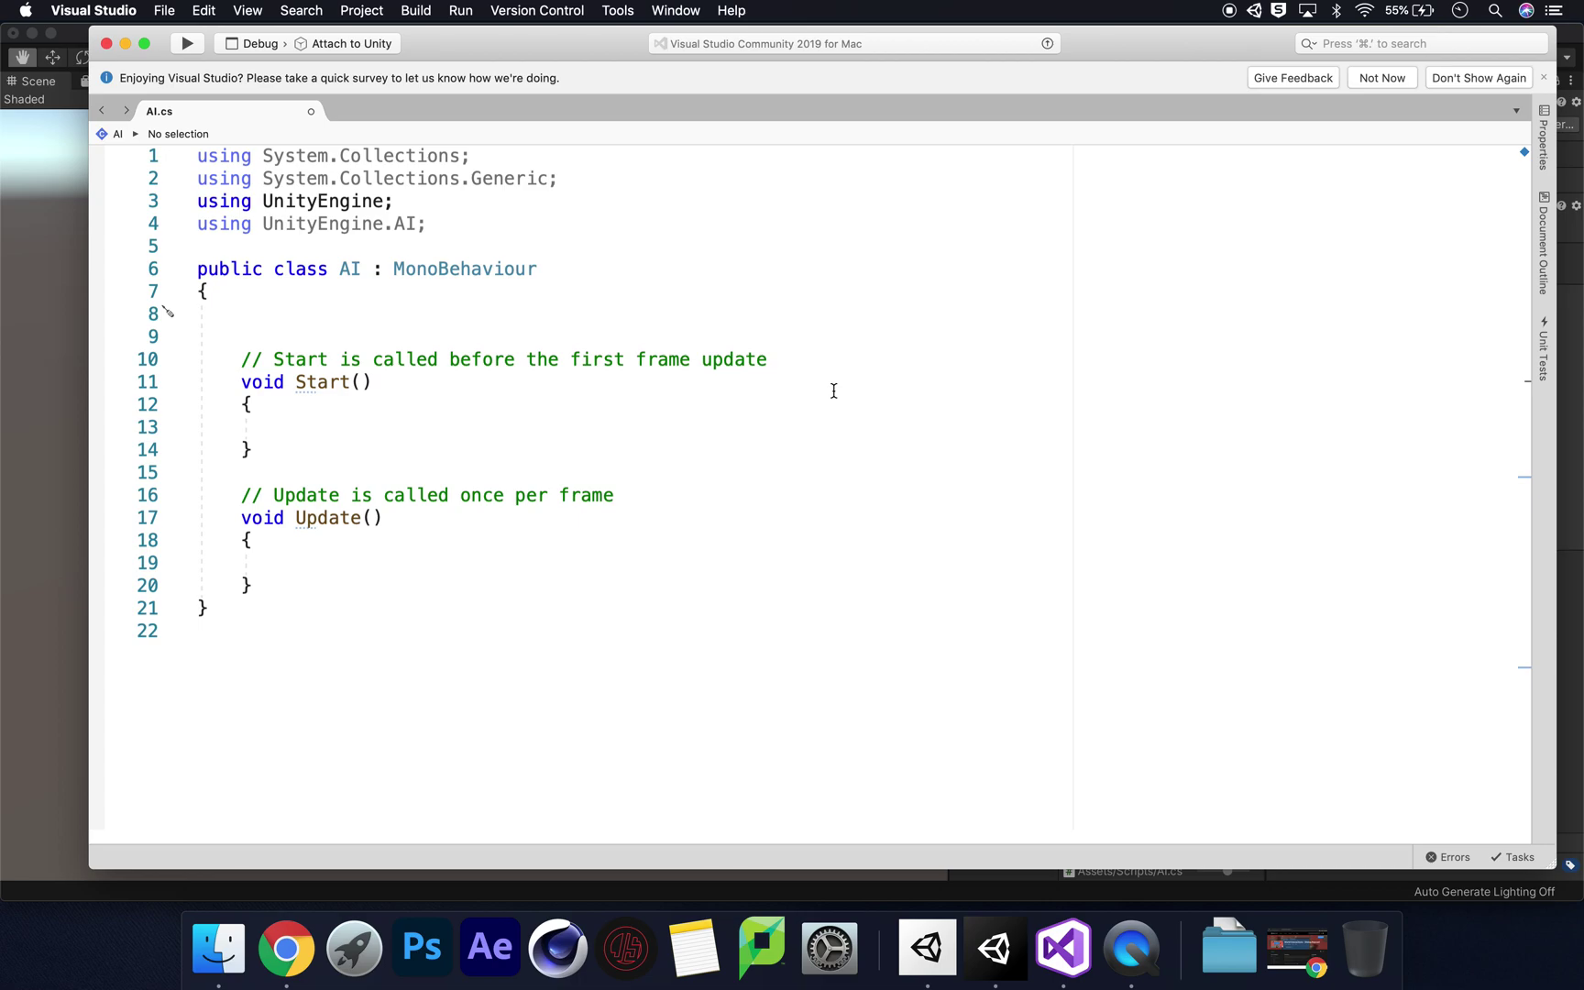
type("private ")
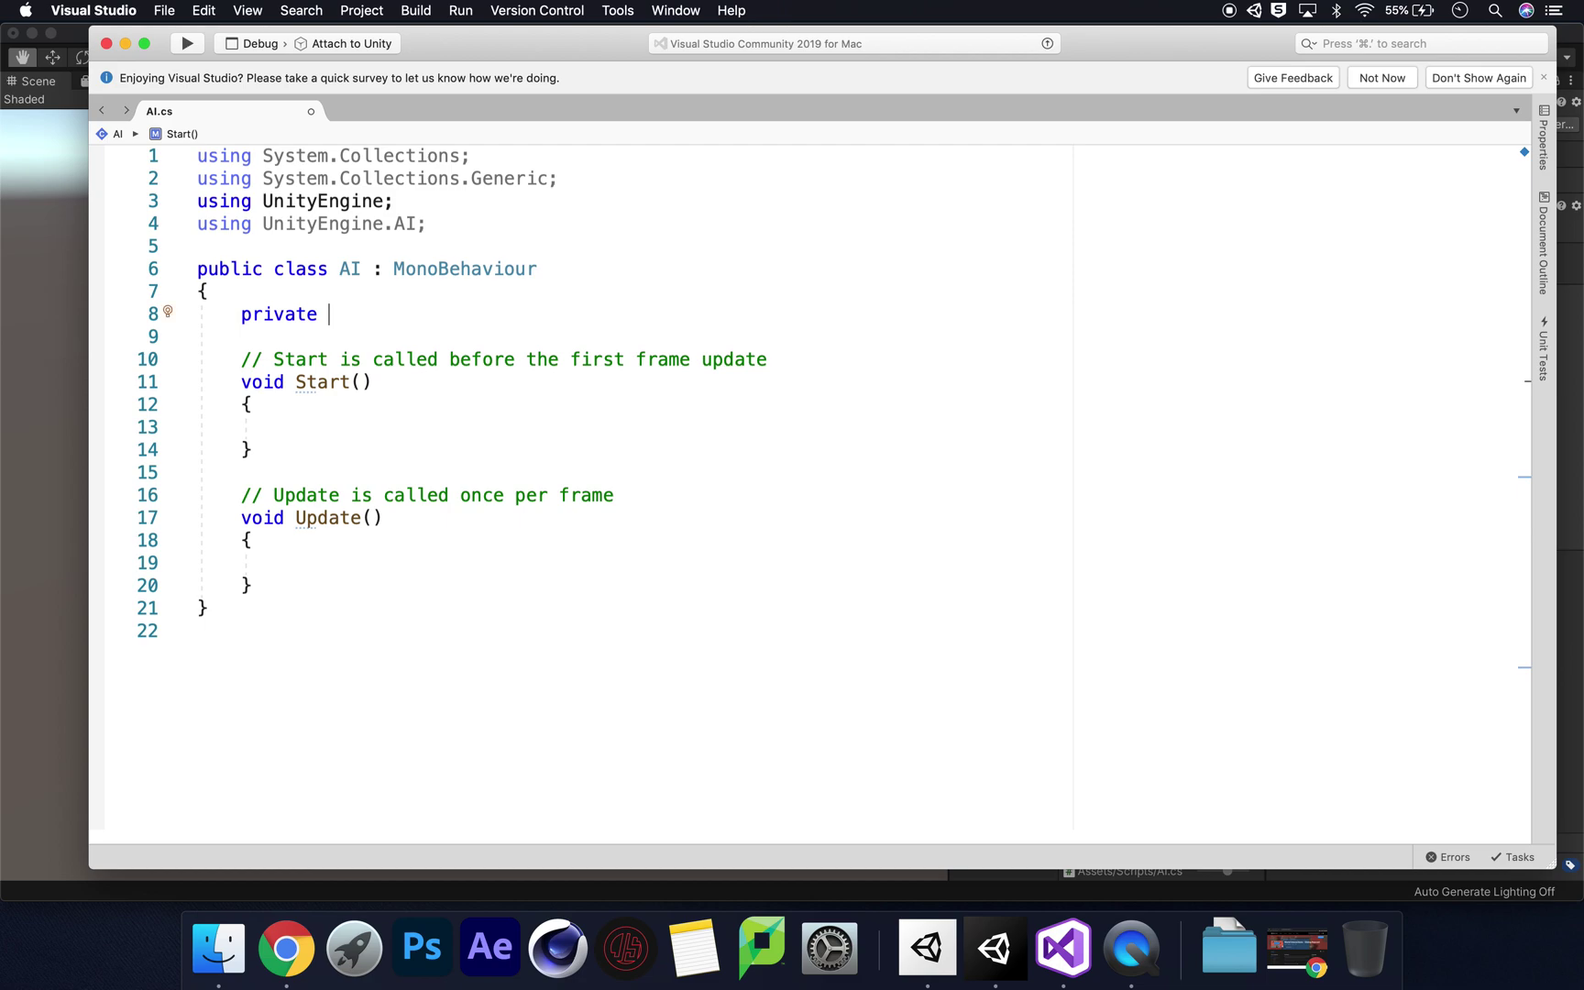
type("nav")
key("Down")
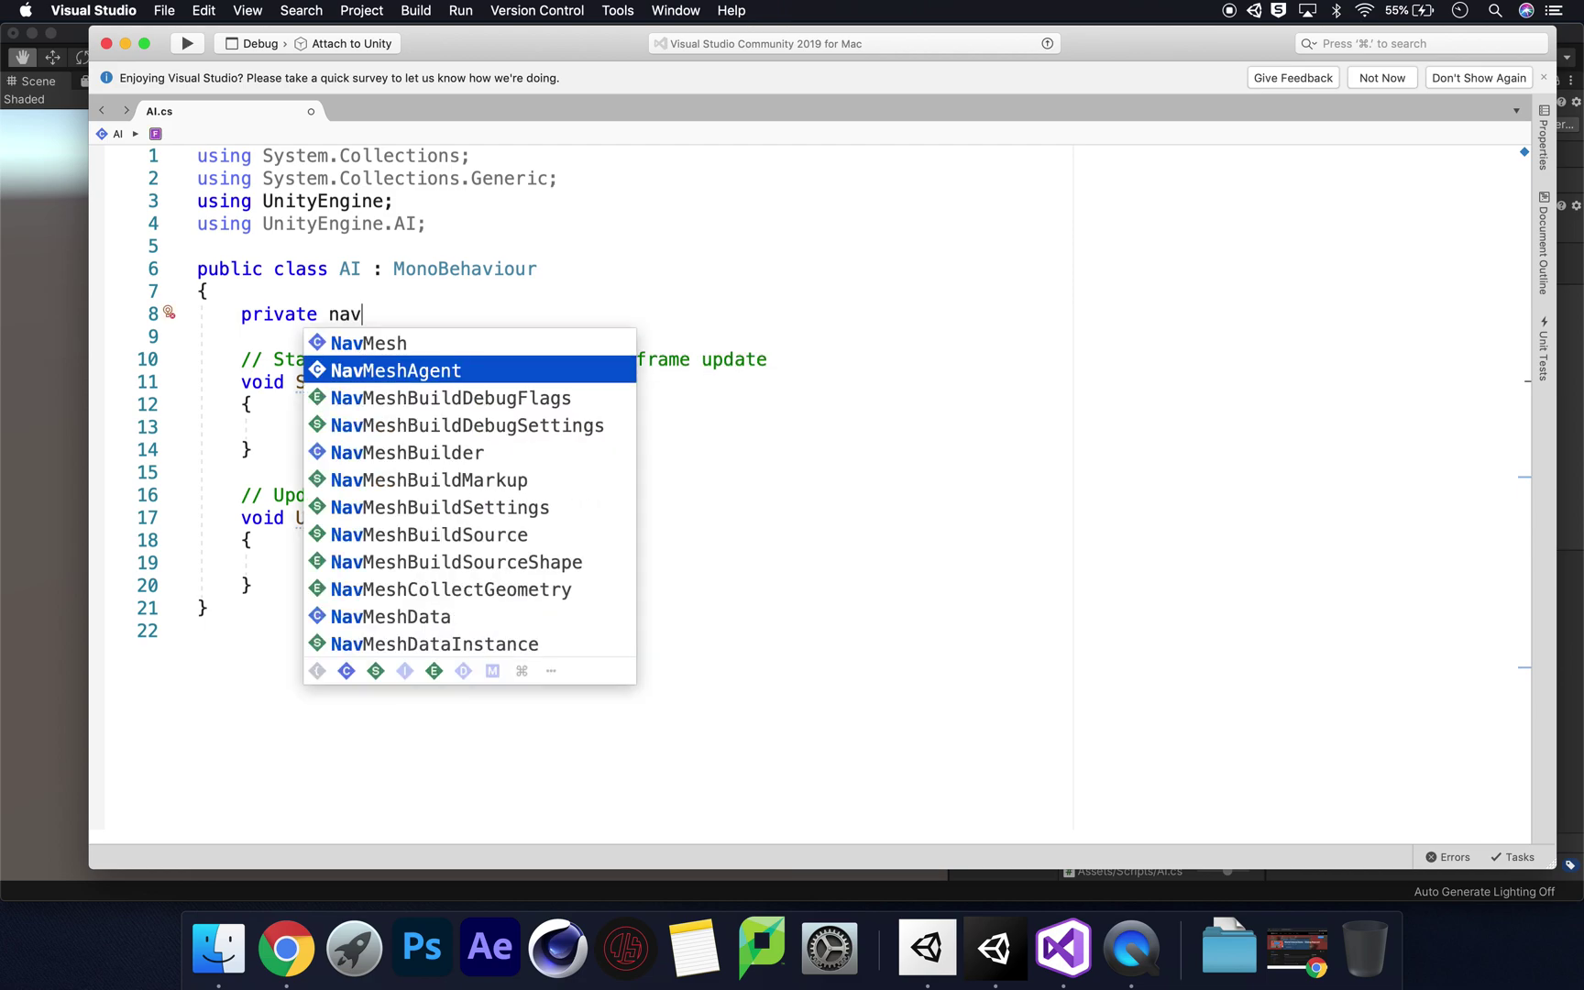
key("Return")
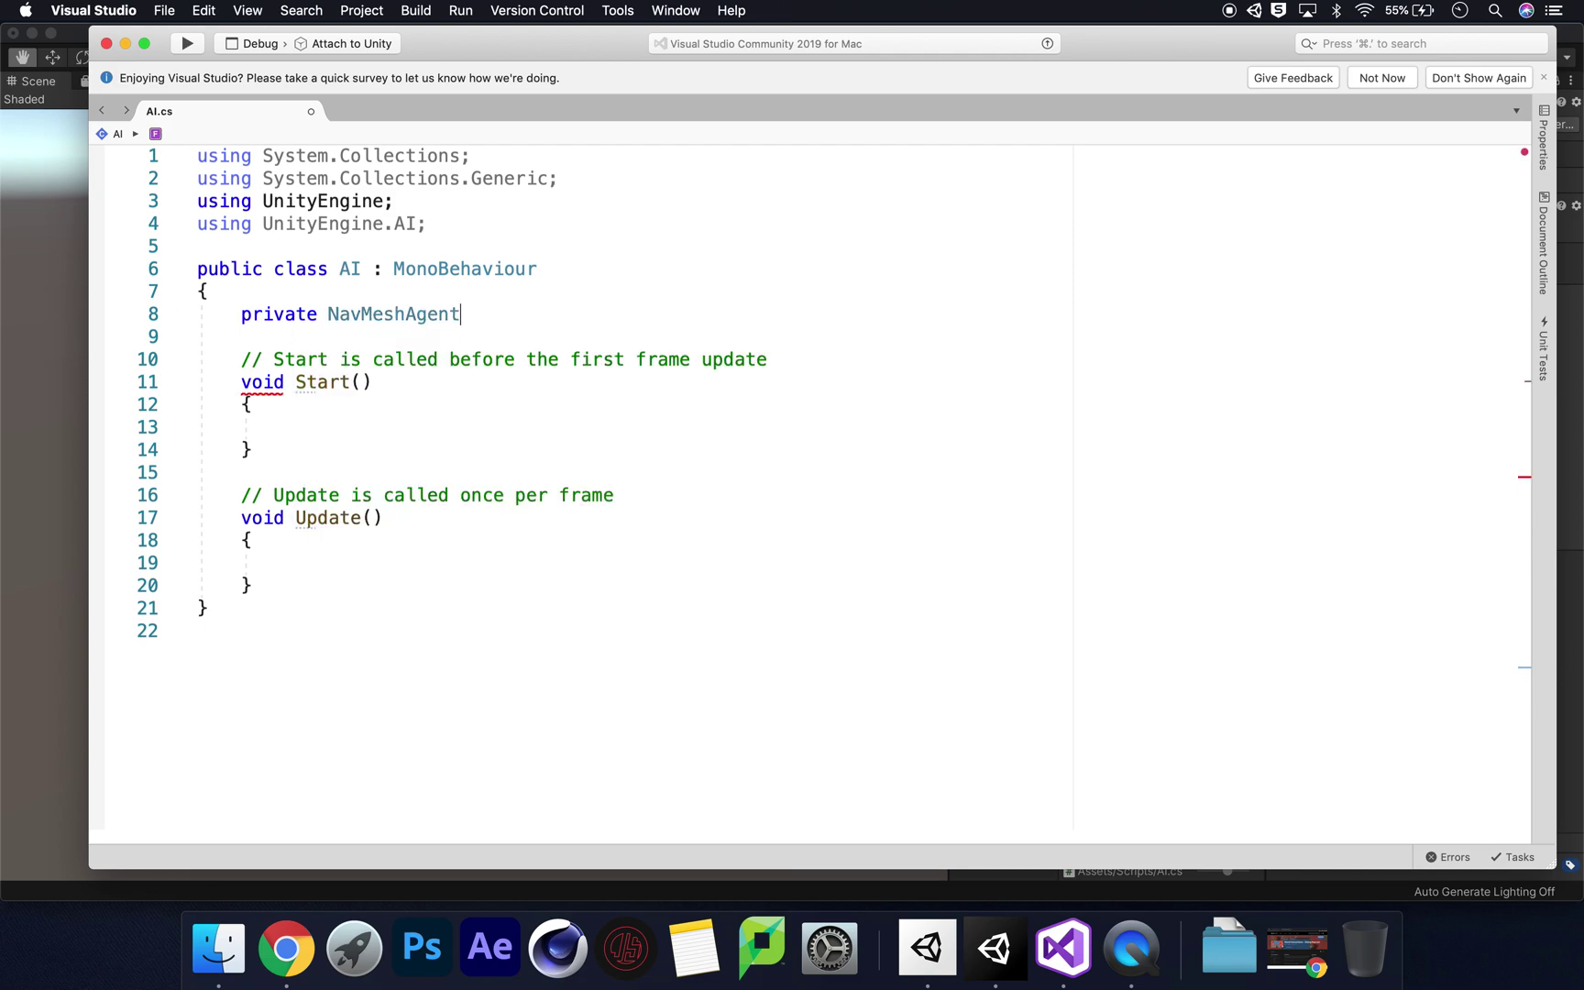
type("_")
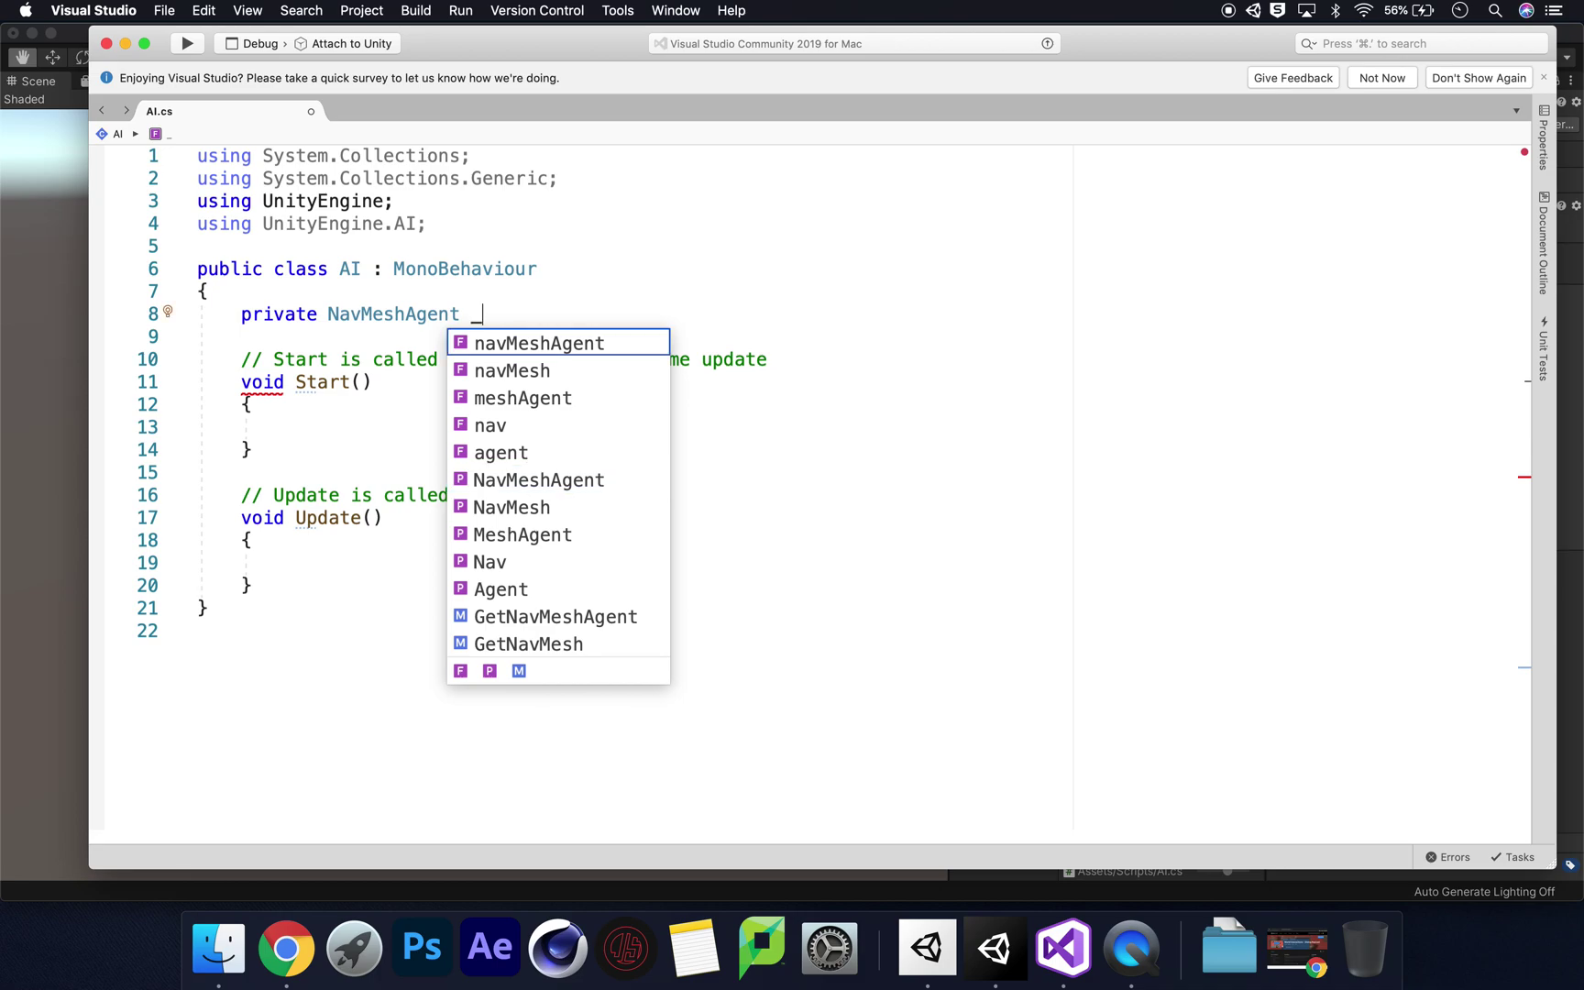
type("player;")
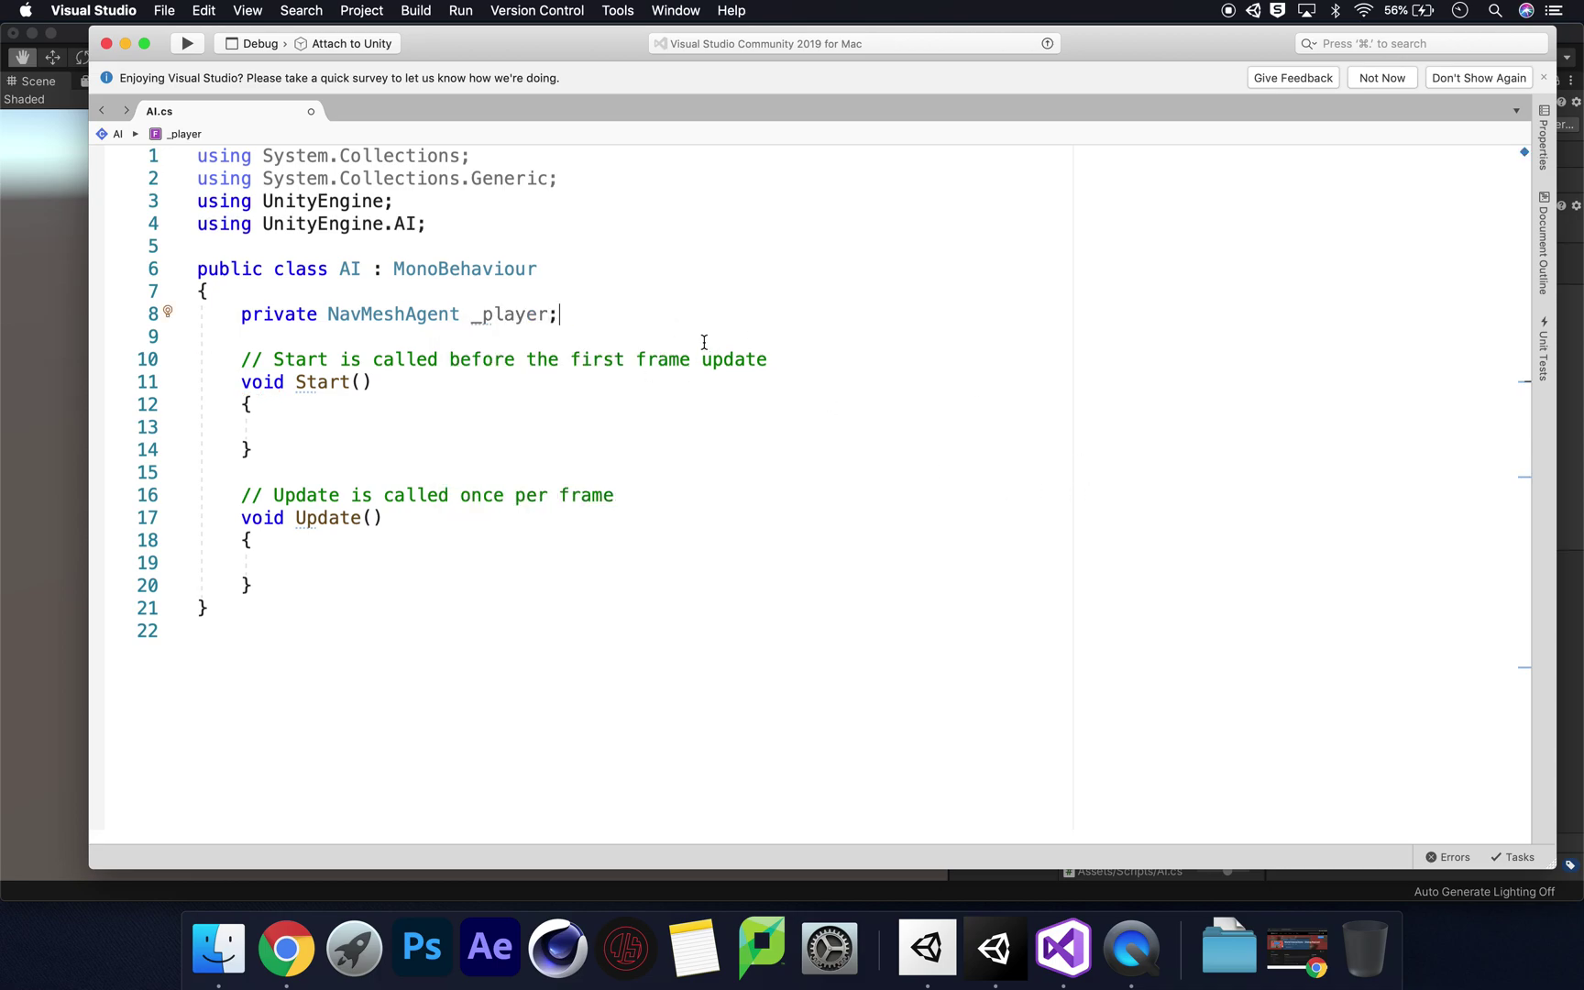
Declare the field "public Transform target;" below the _player field, separated by a blank line
key("Return")
key("Return")
type("public ")
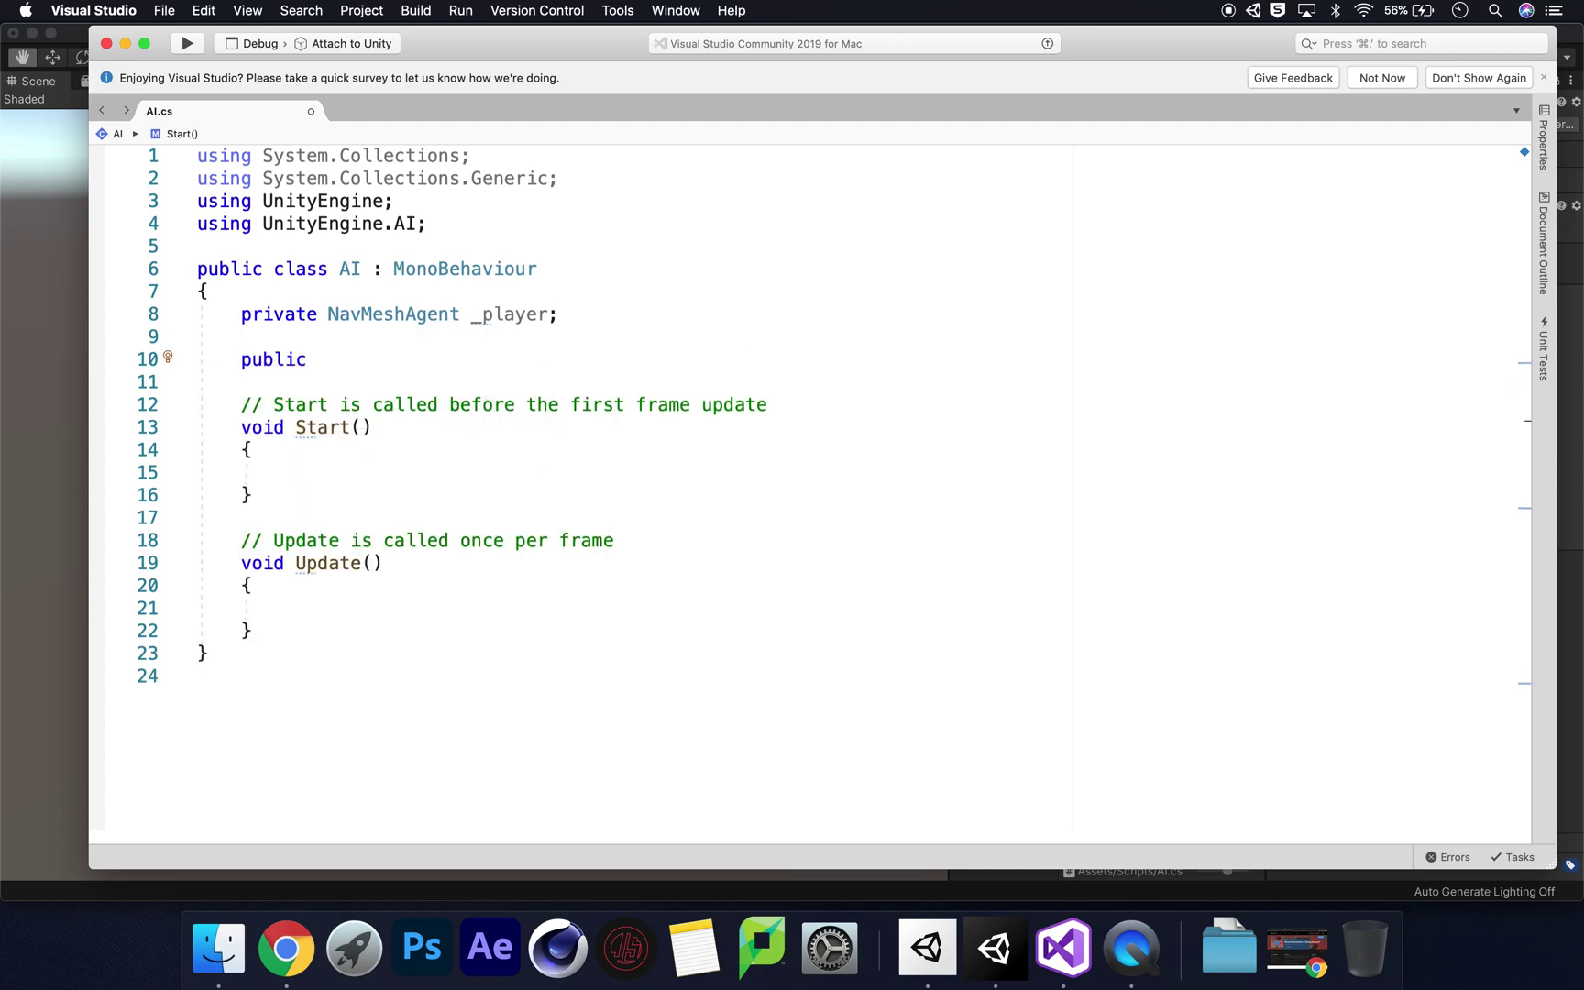
type("tran")
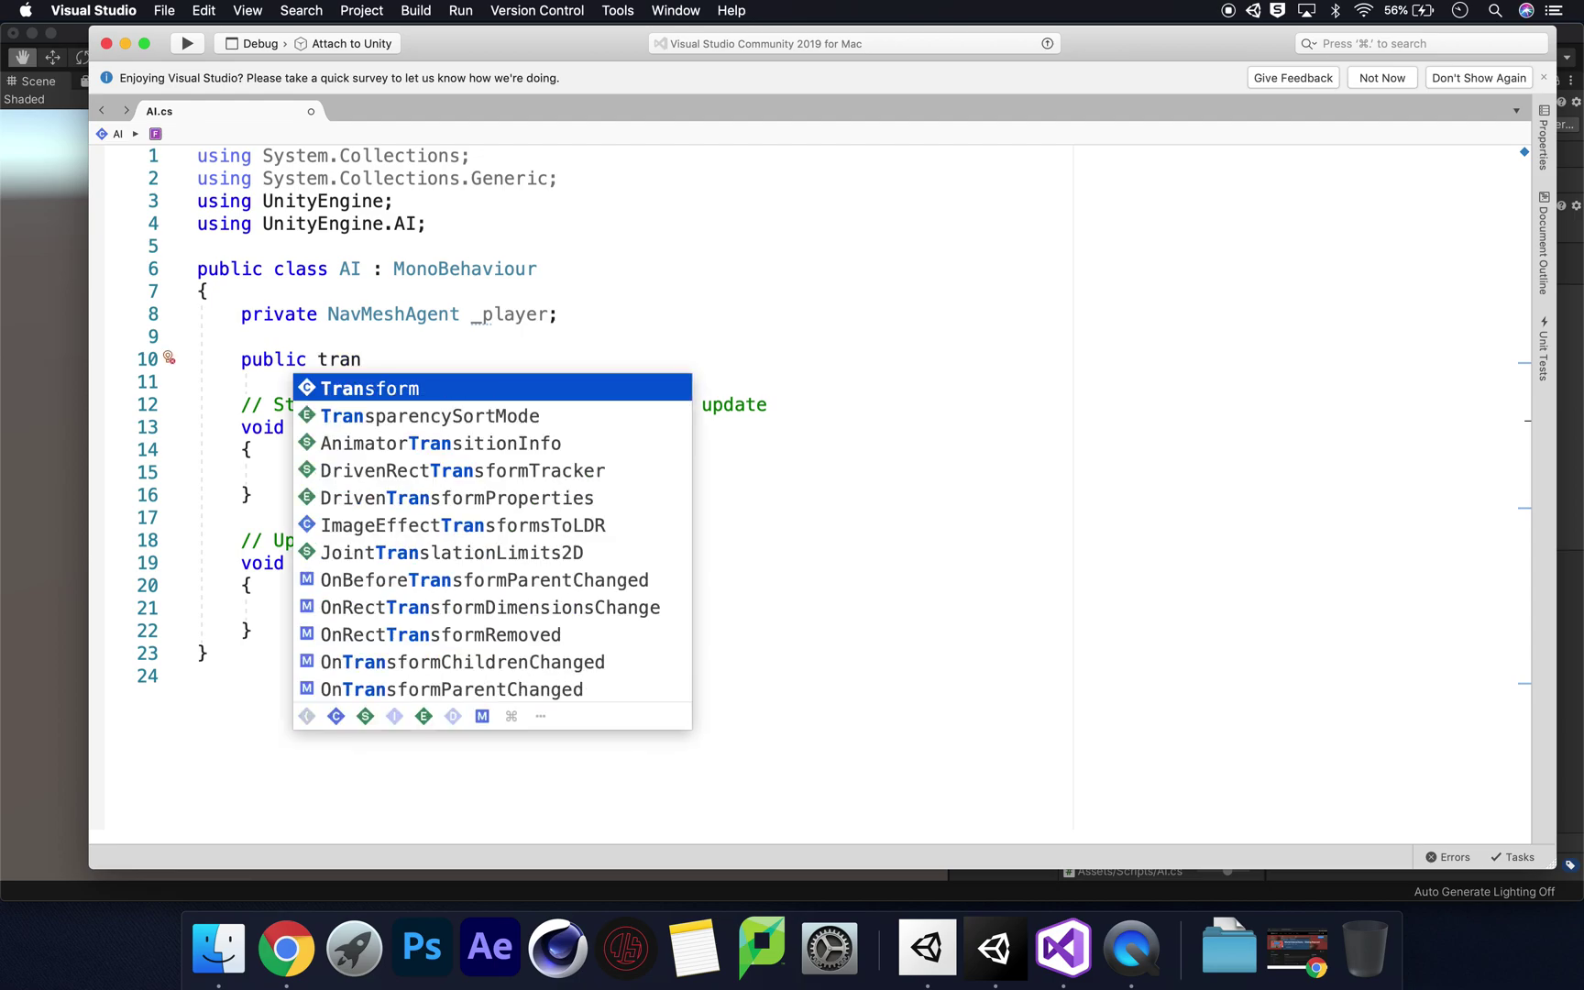
key("Return")
type("tag")
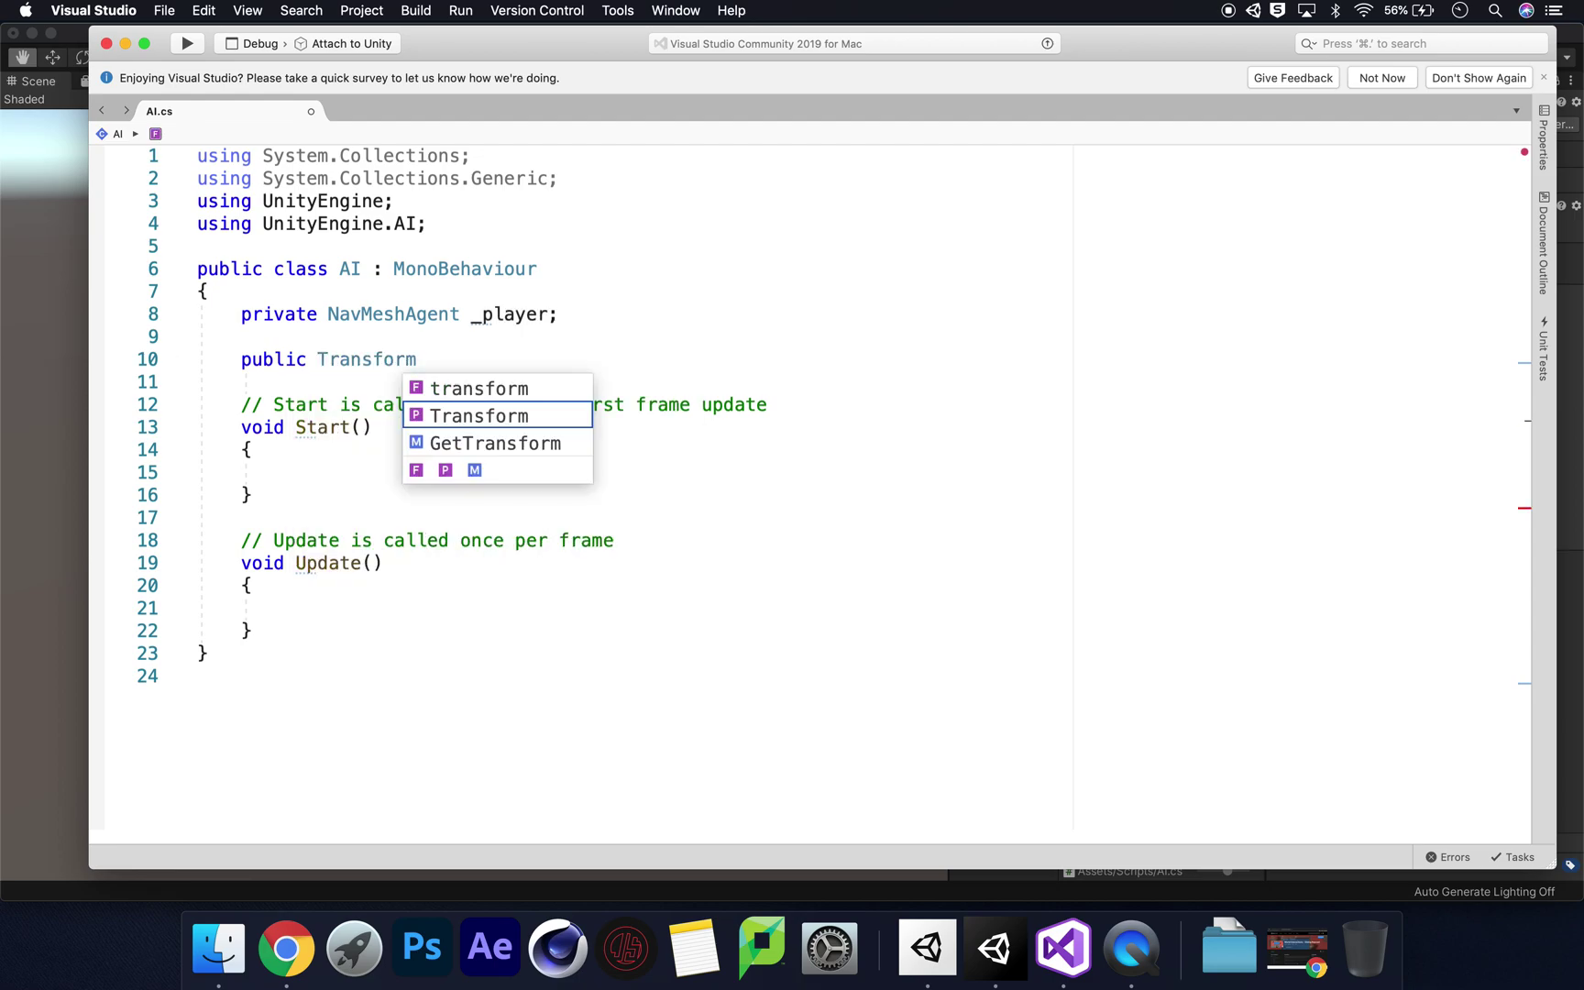
key("BackSpace")
type("rget;")
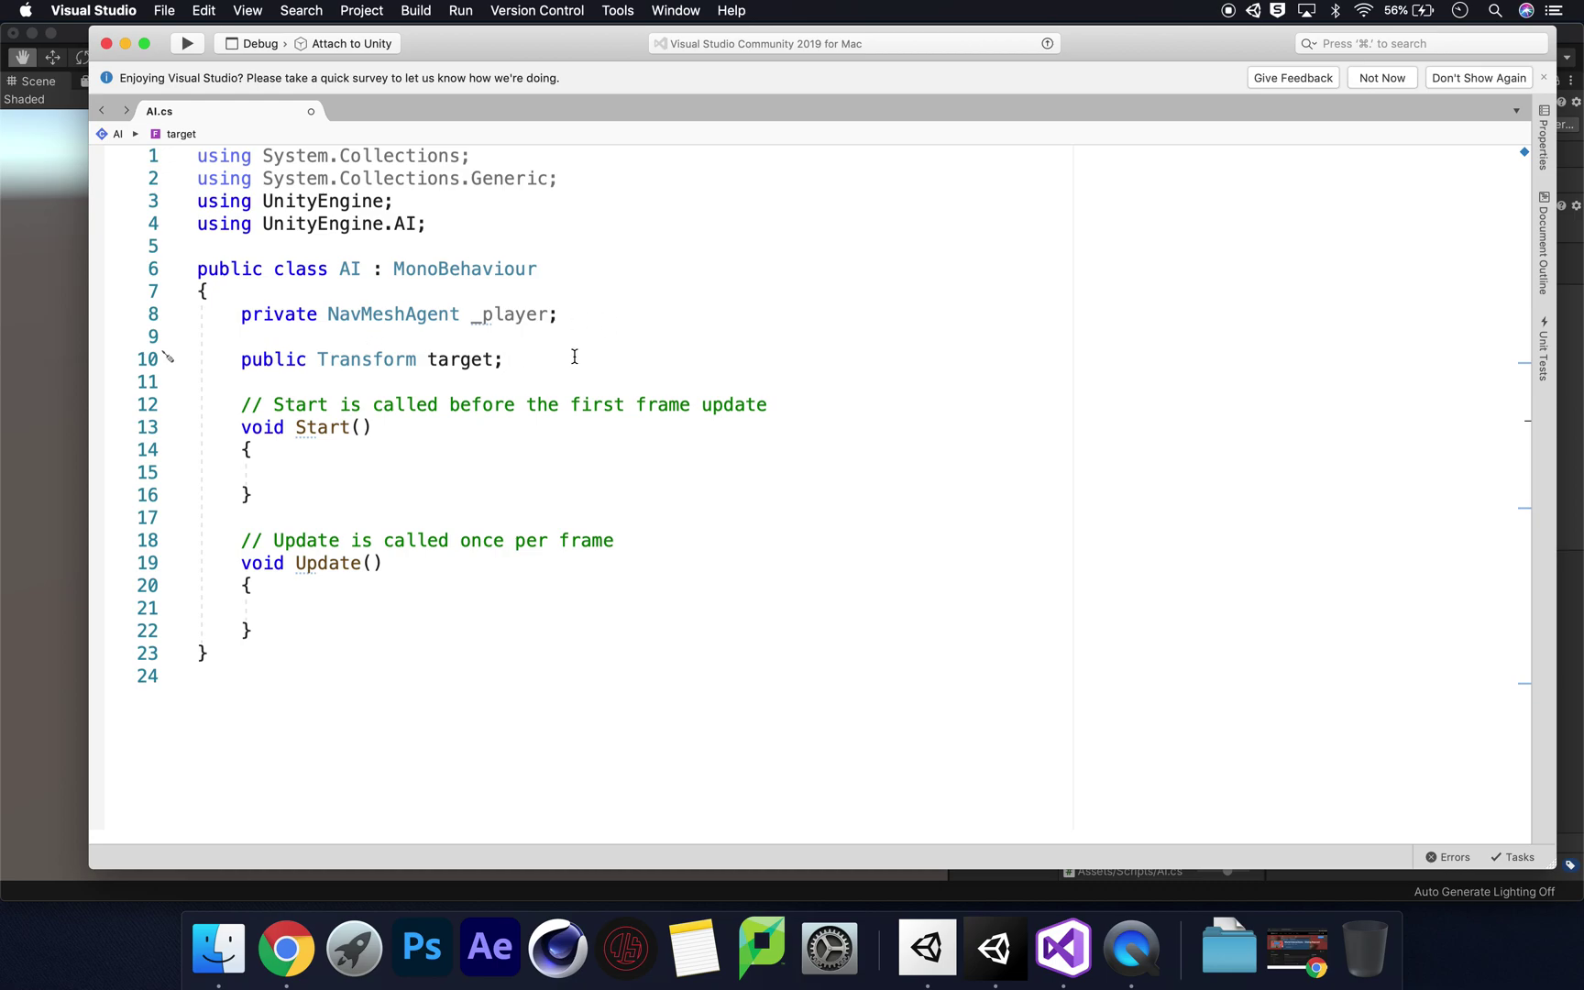
In Start, assign the agent component with "_player = GetComponent<NavMeshAgent>();"
left_click(308, 470)
type("_player ")
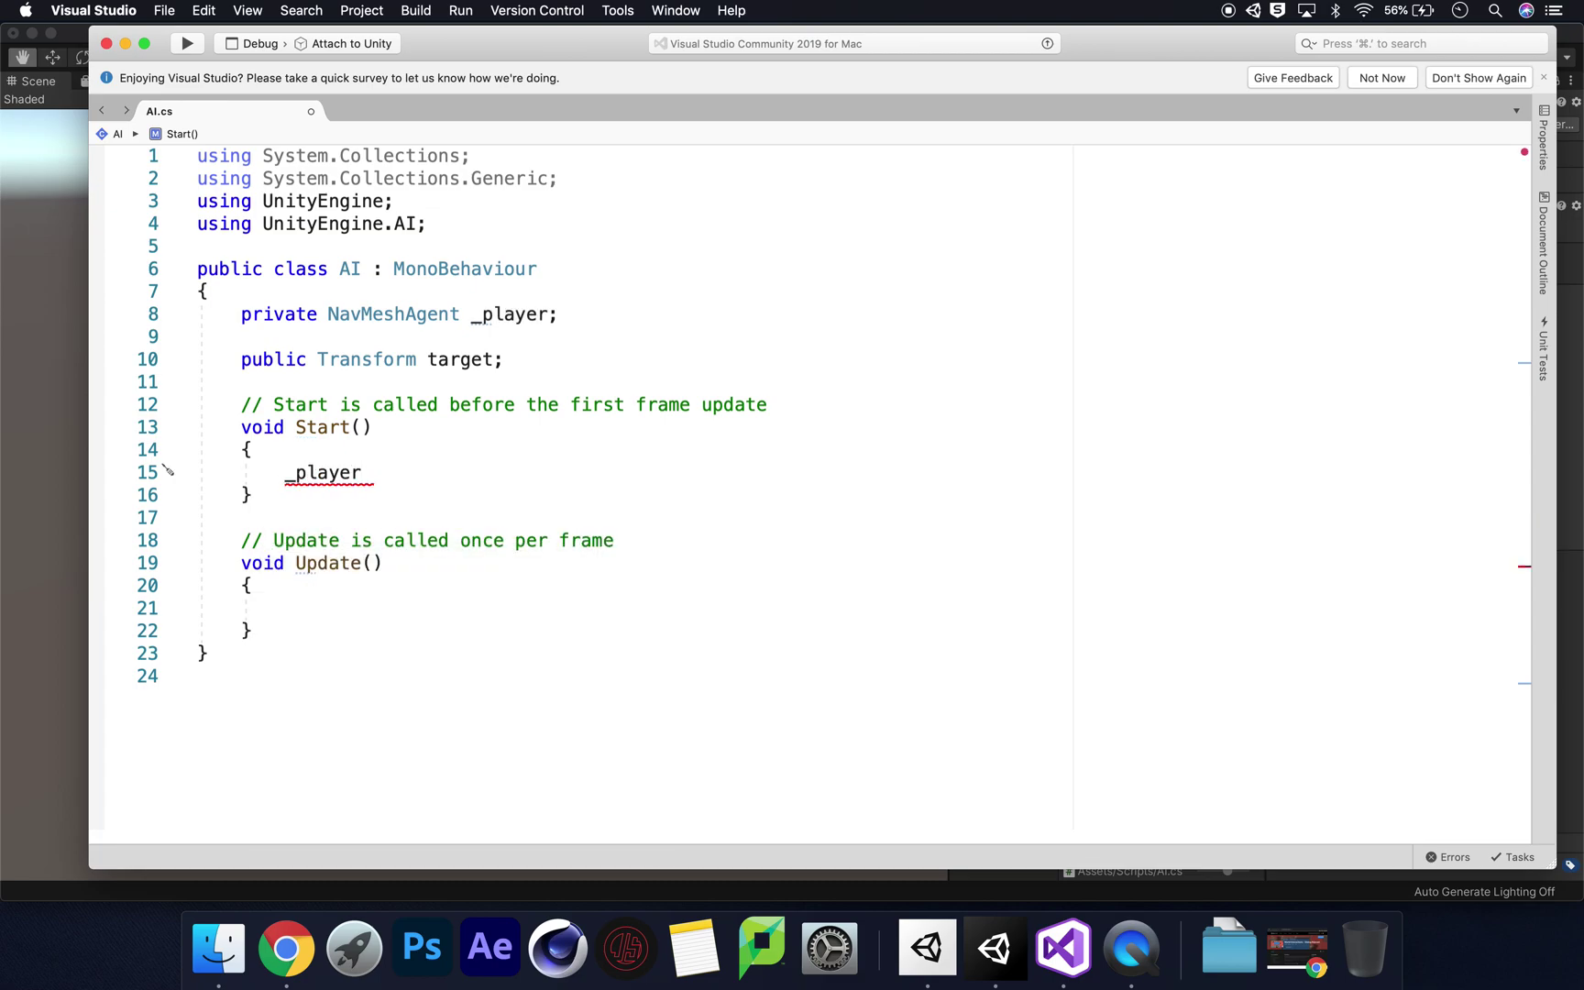
type("= get")
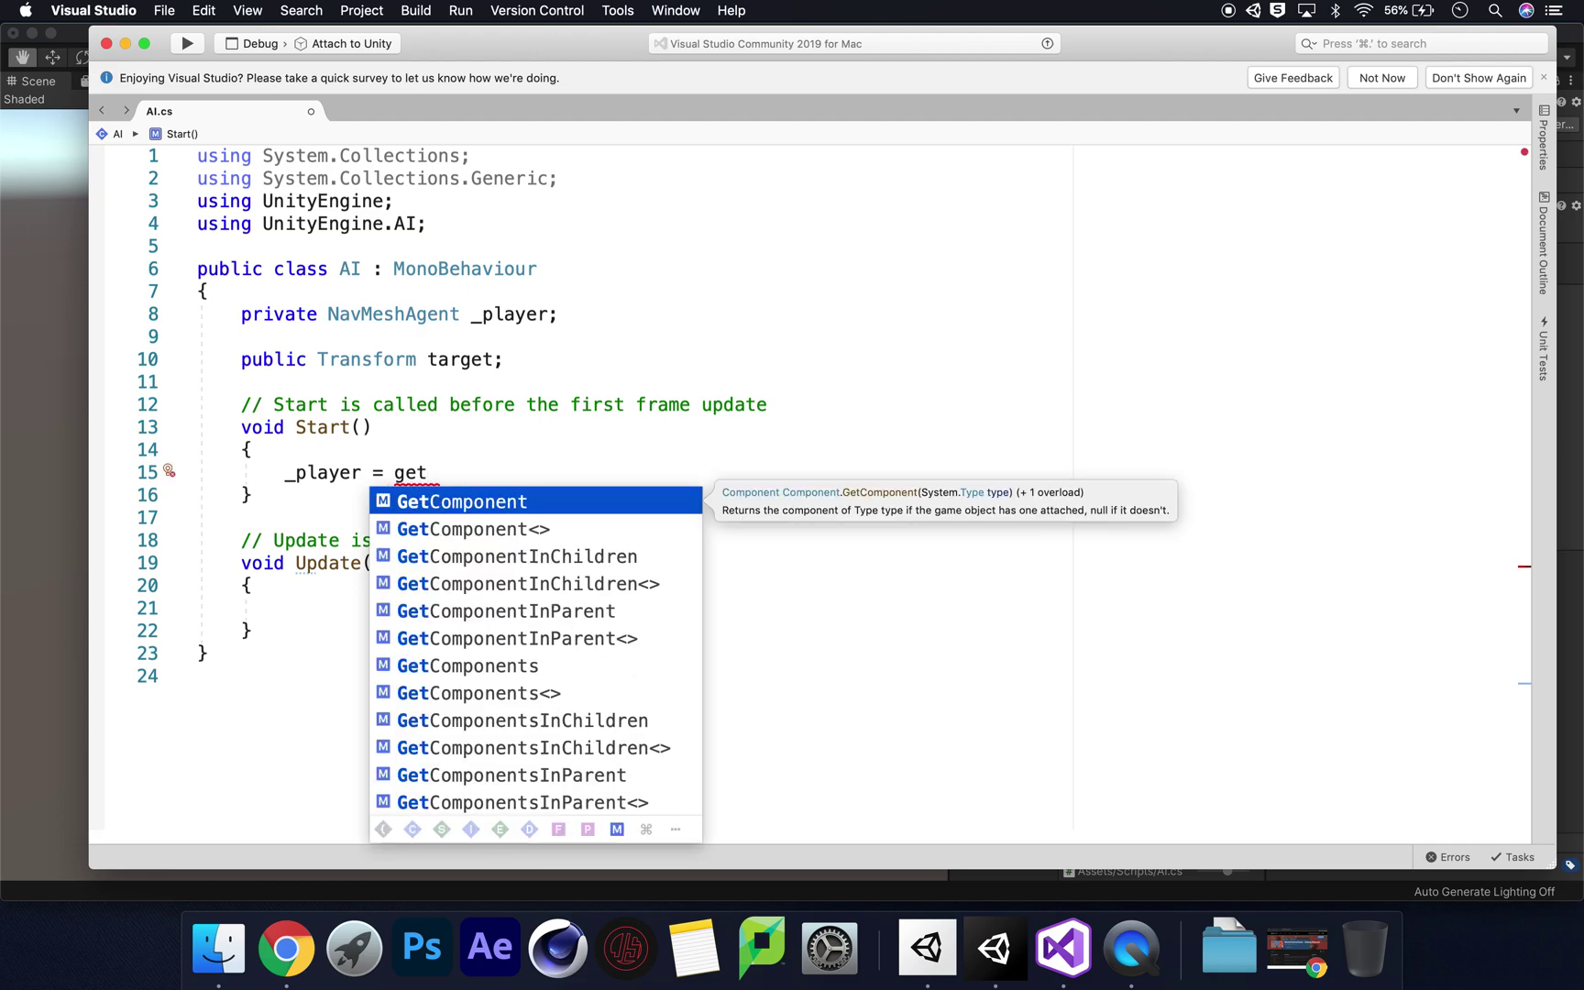
key("Return")
type("<")
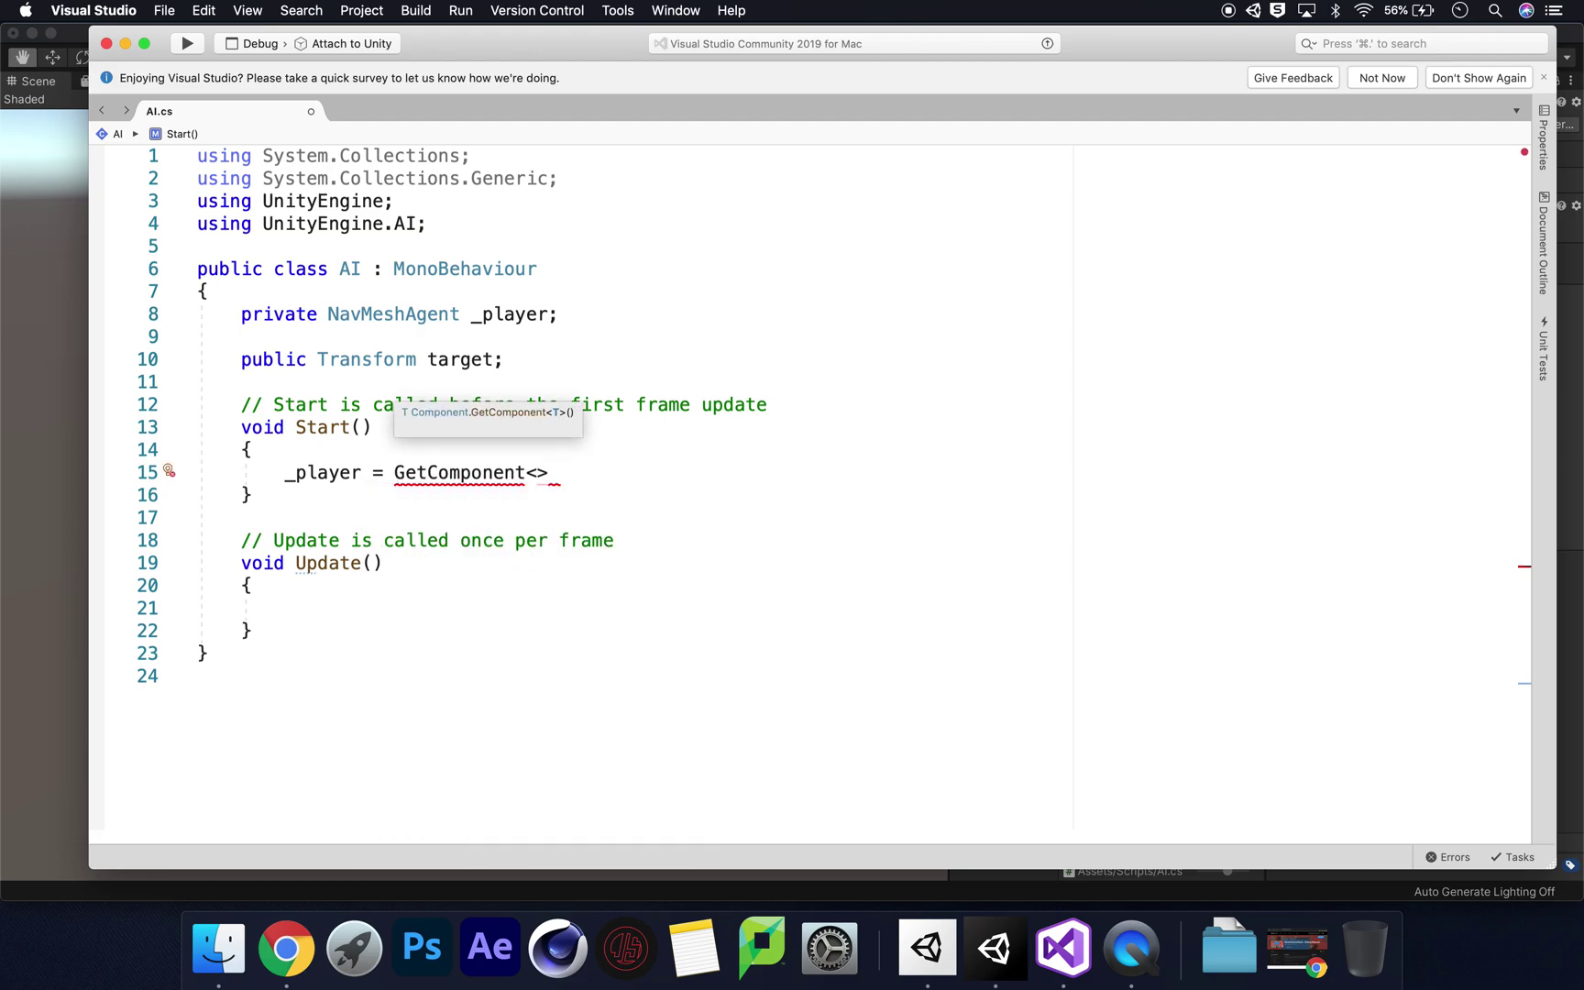
type("Na")
key("Down")
key("Return")
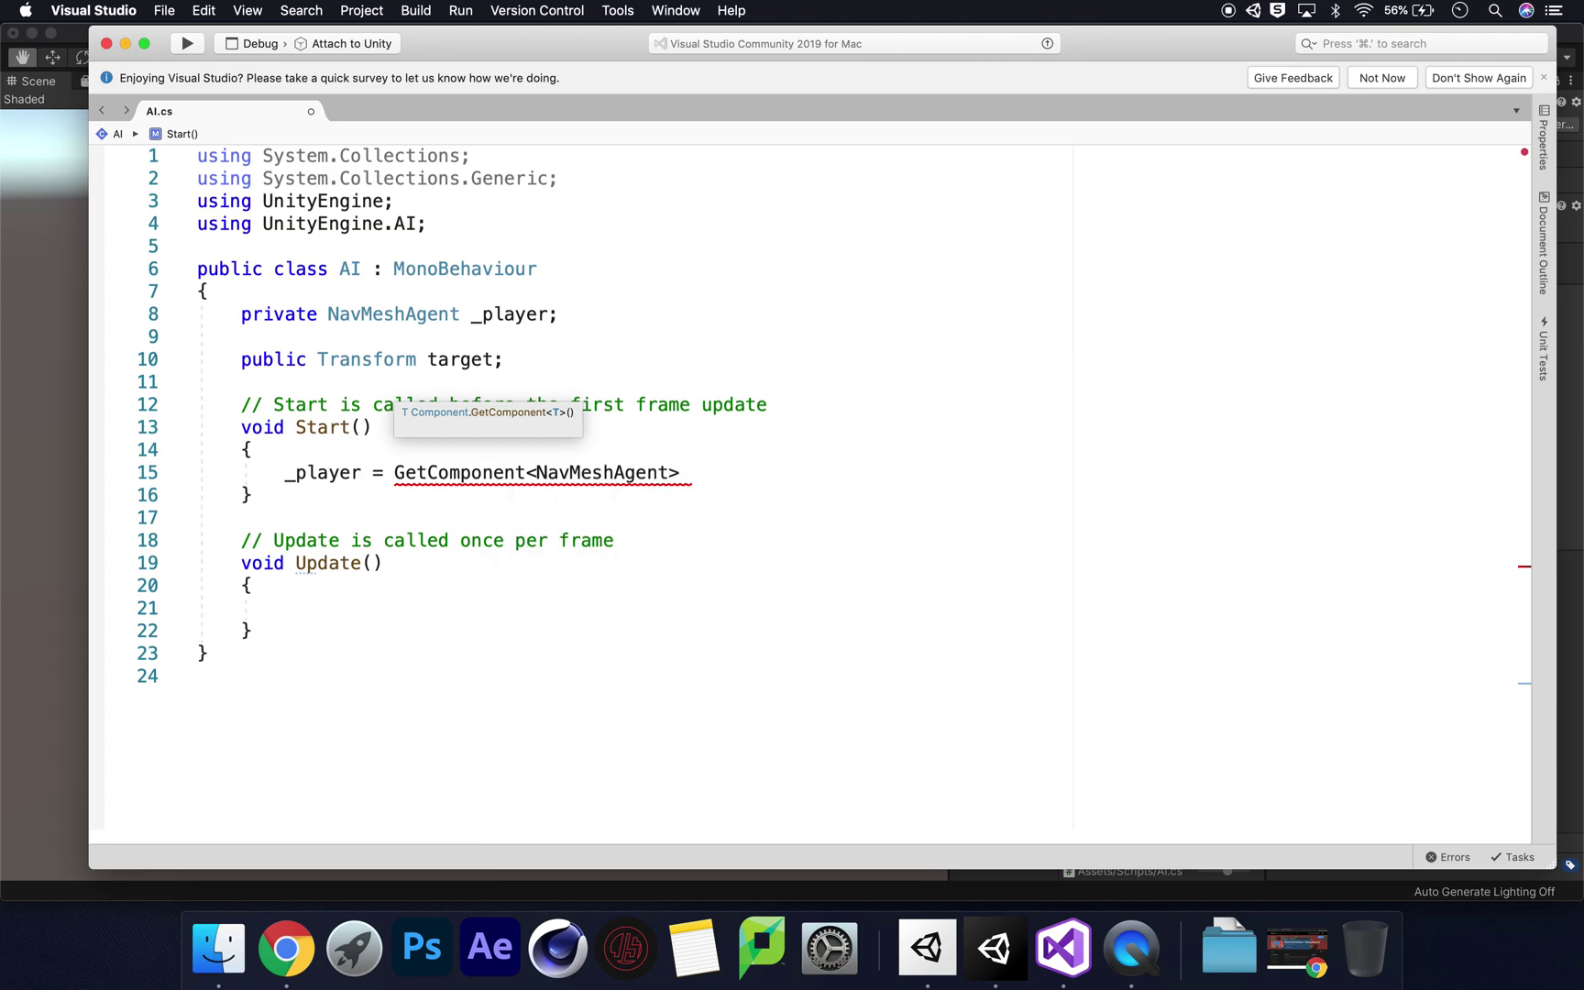
key("Right")
type("();")
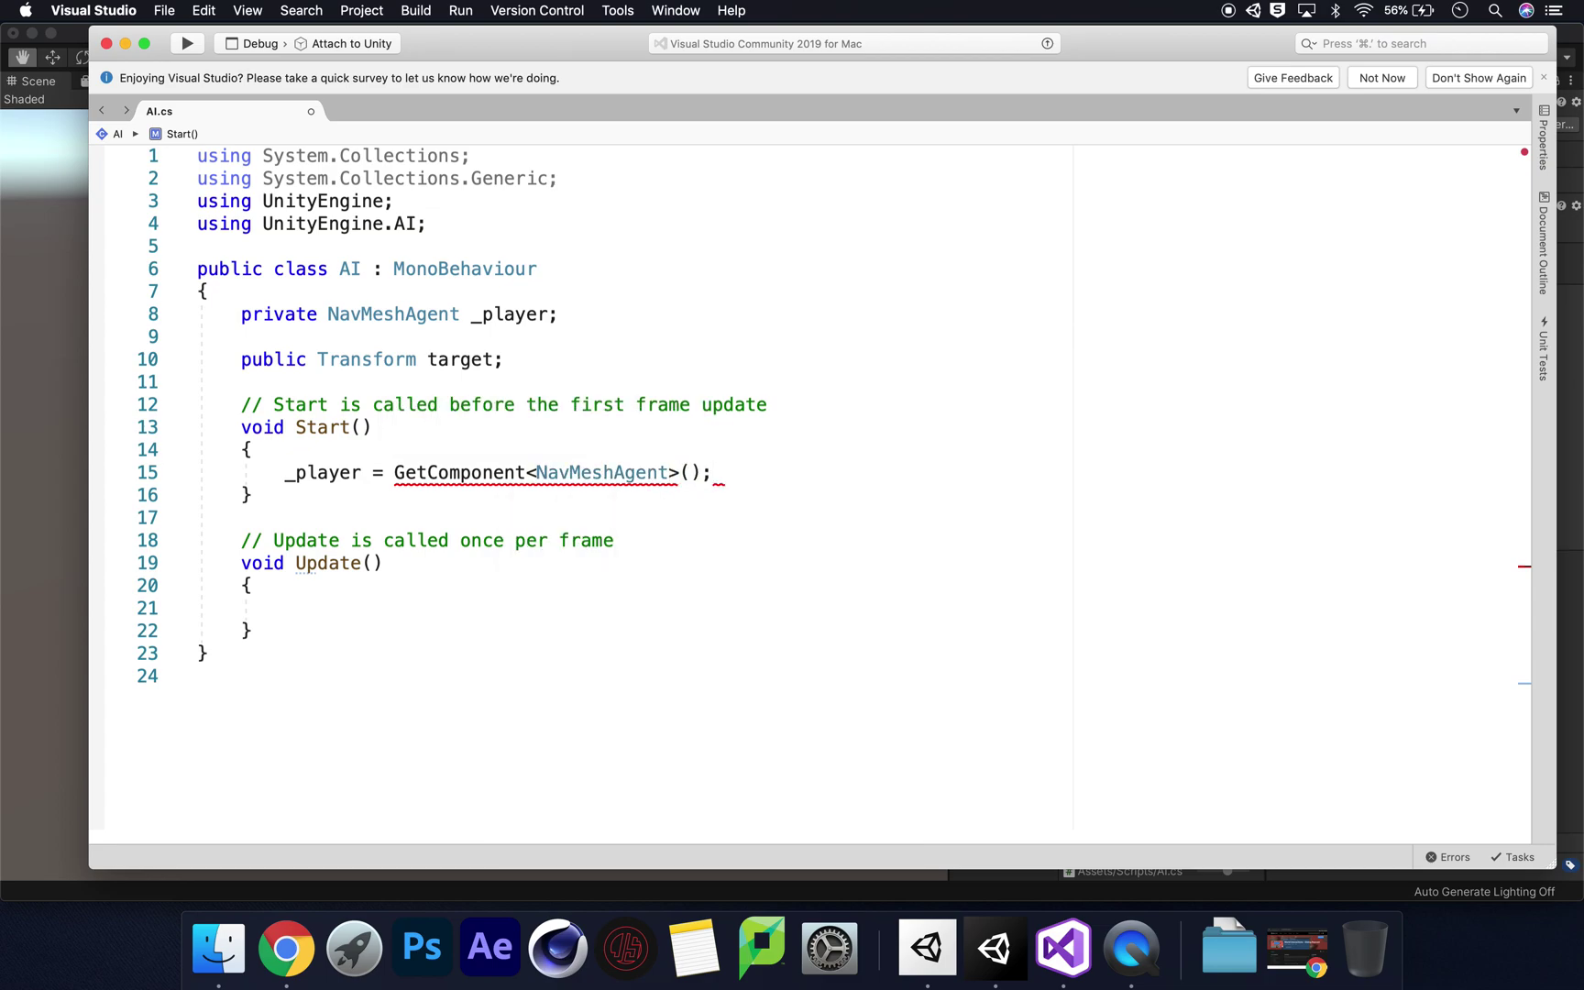
In Start, below the component assignment, add "_player.SetDestination(target.position);" and save the AI script
key("Return")
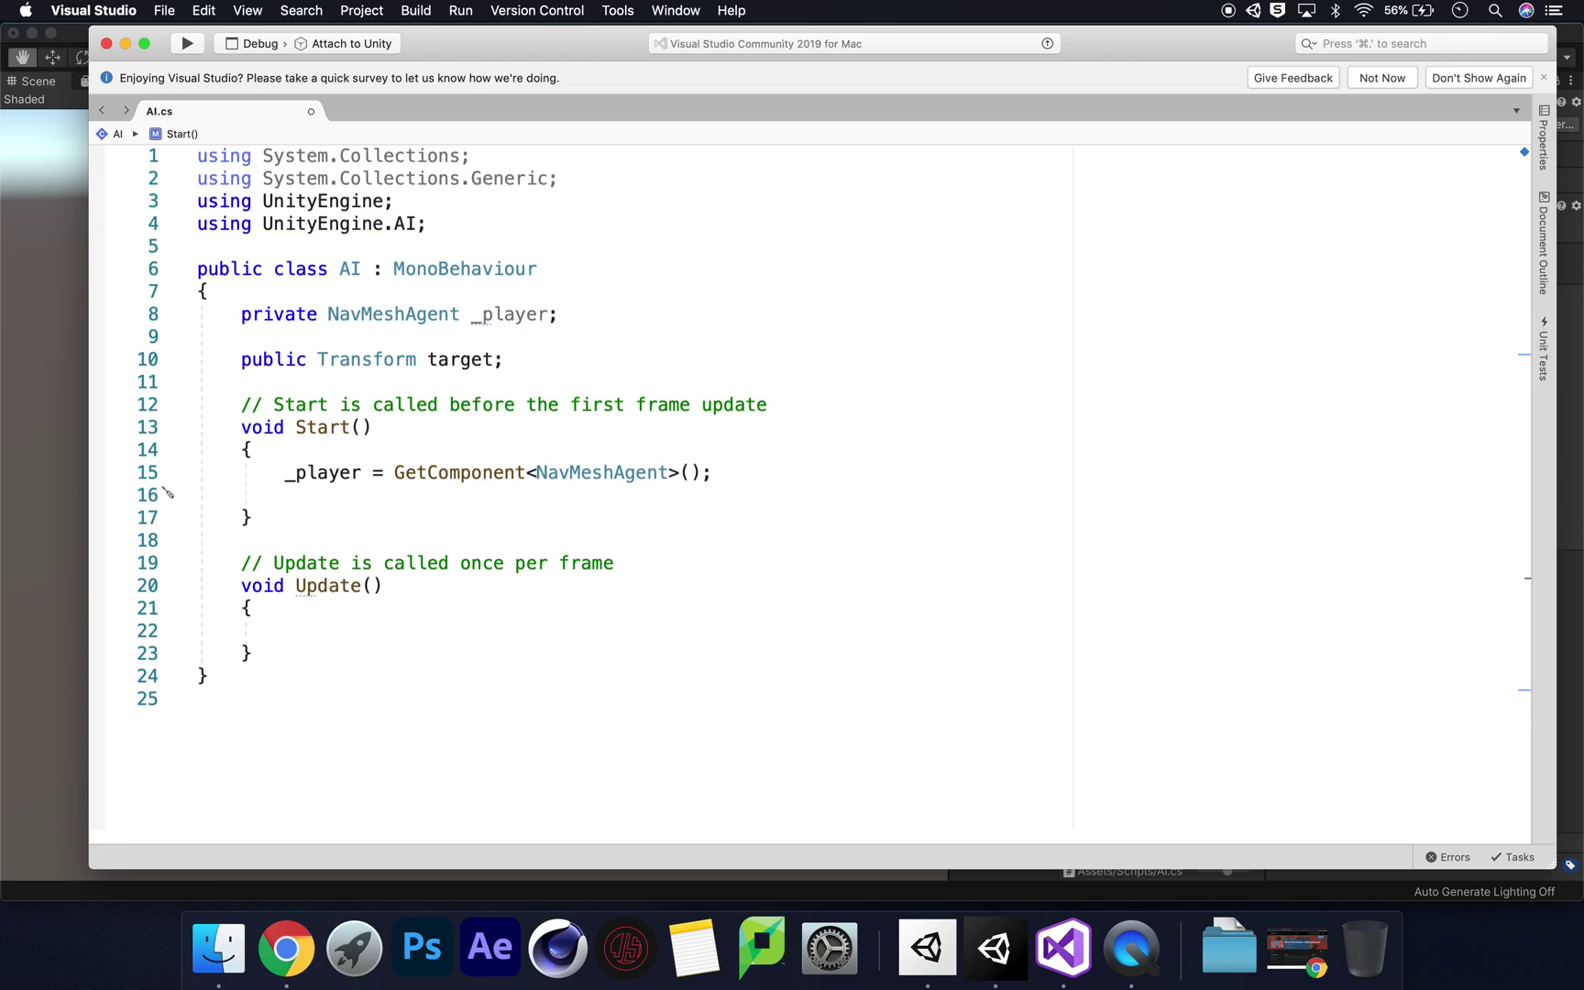
type("_player")
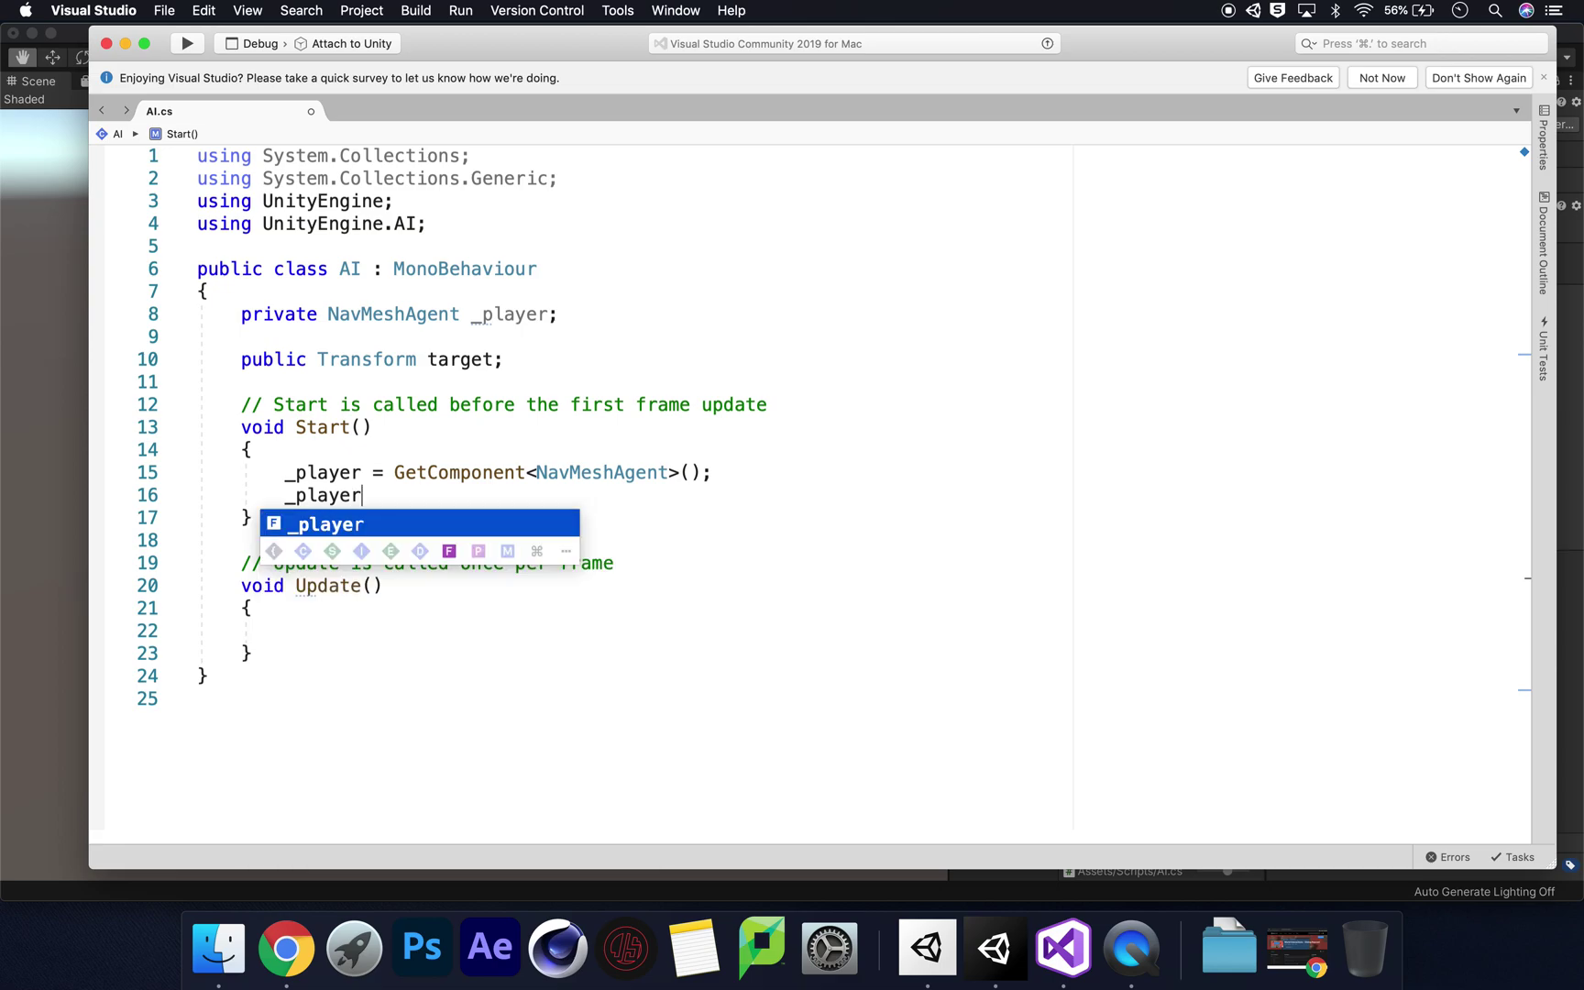
type(".set")
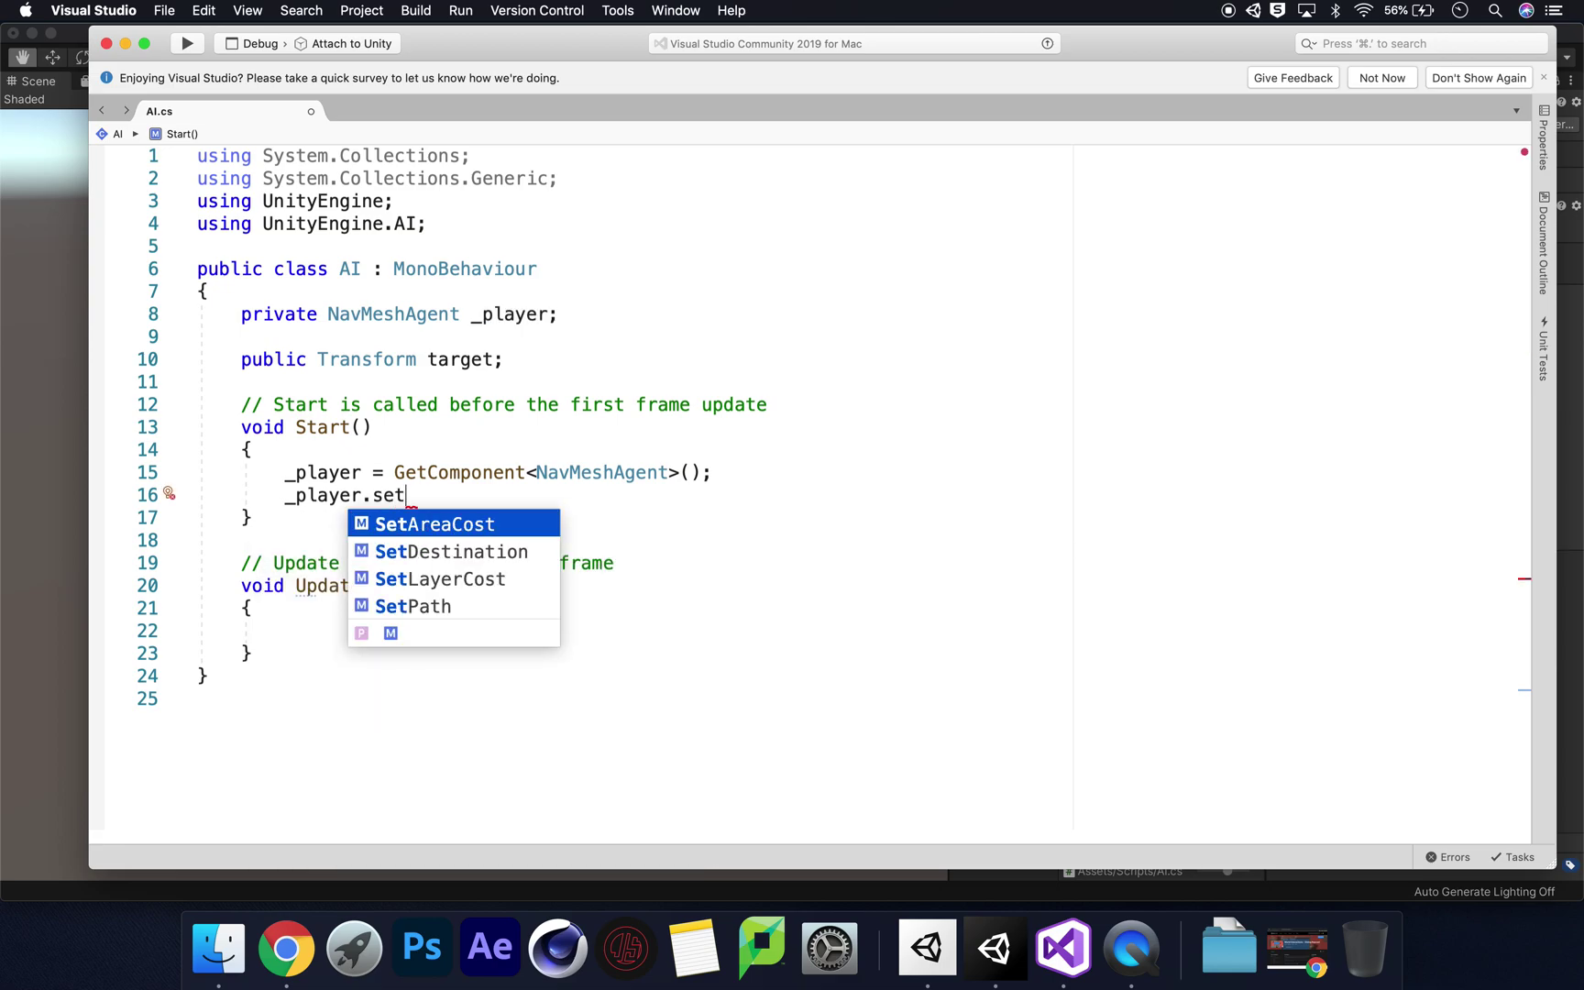
key("Down")
key("Return")
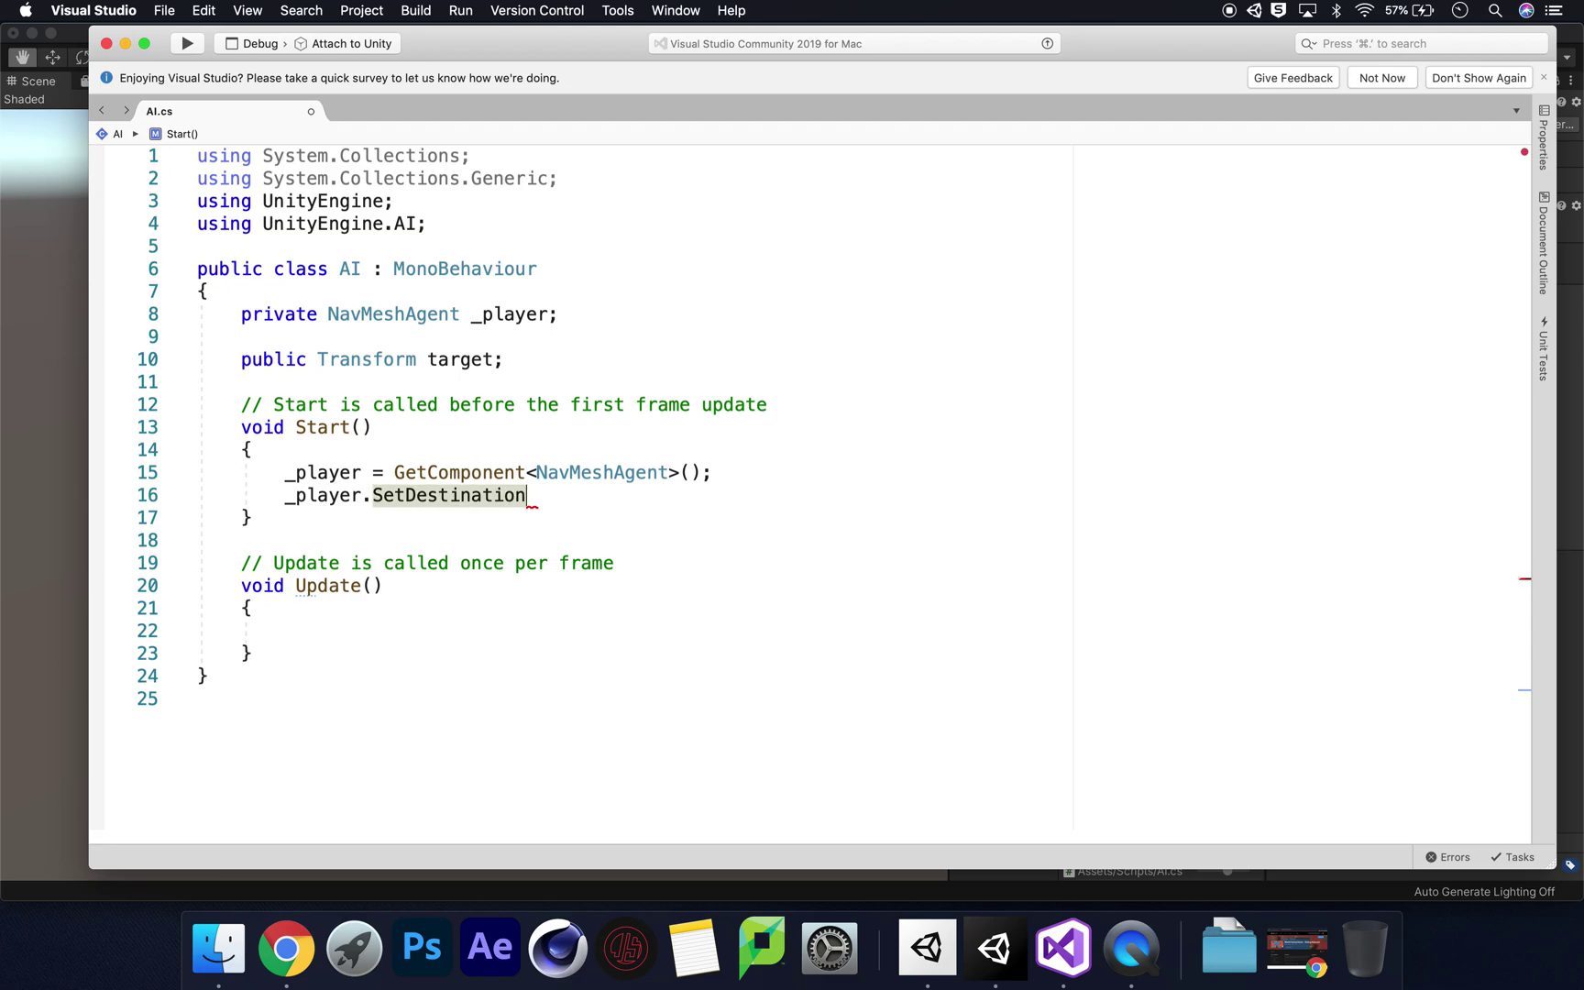
type("(targ")
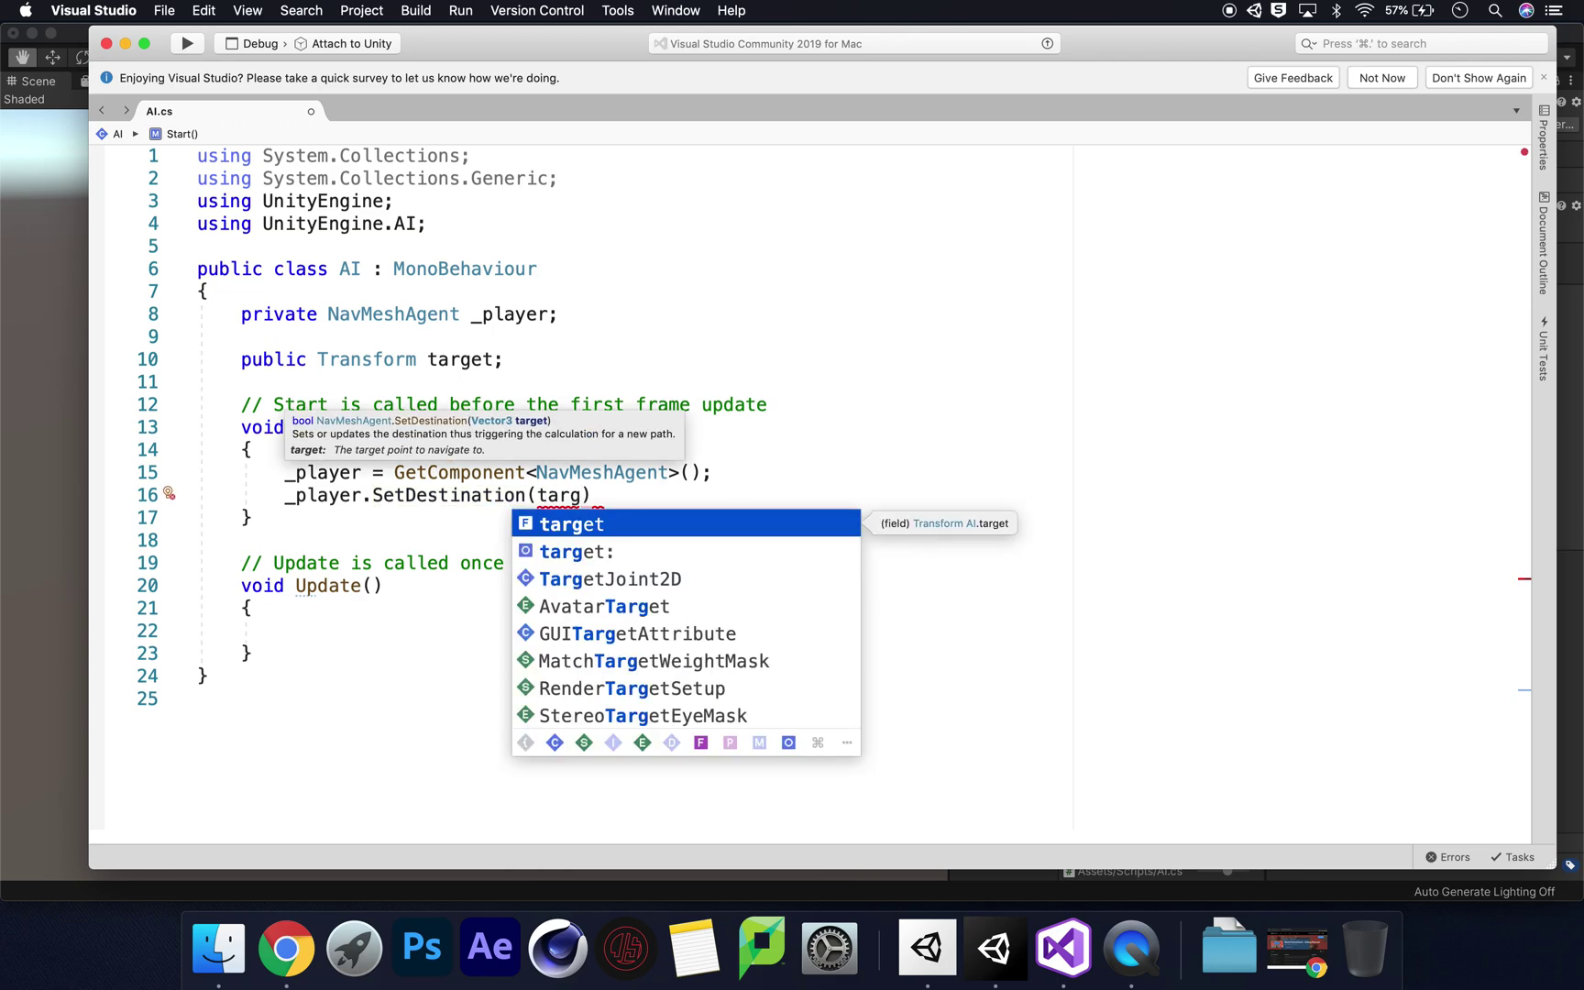
key("Return")
type(".pos")
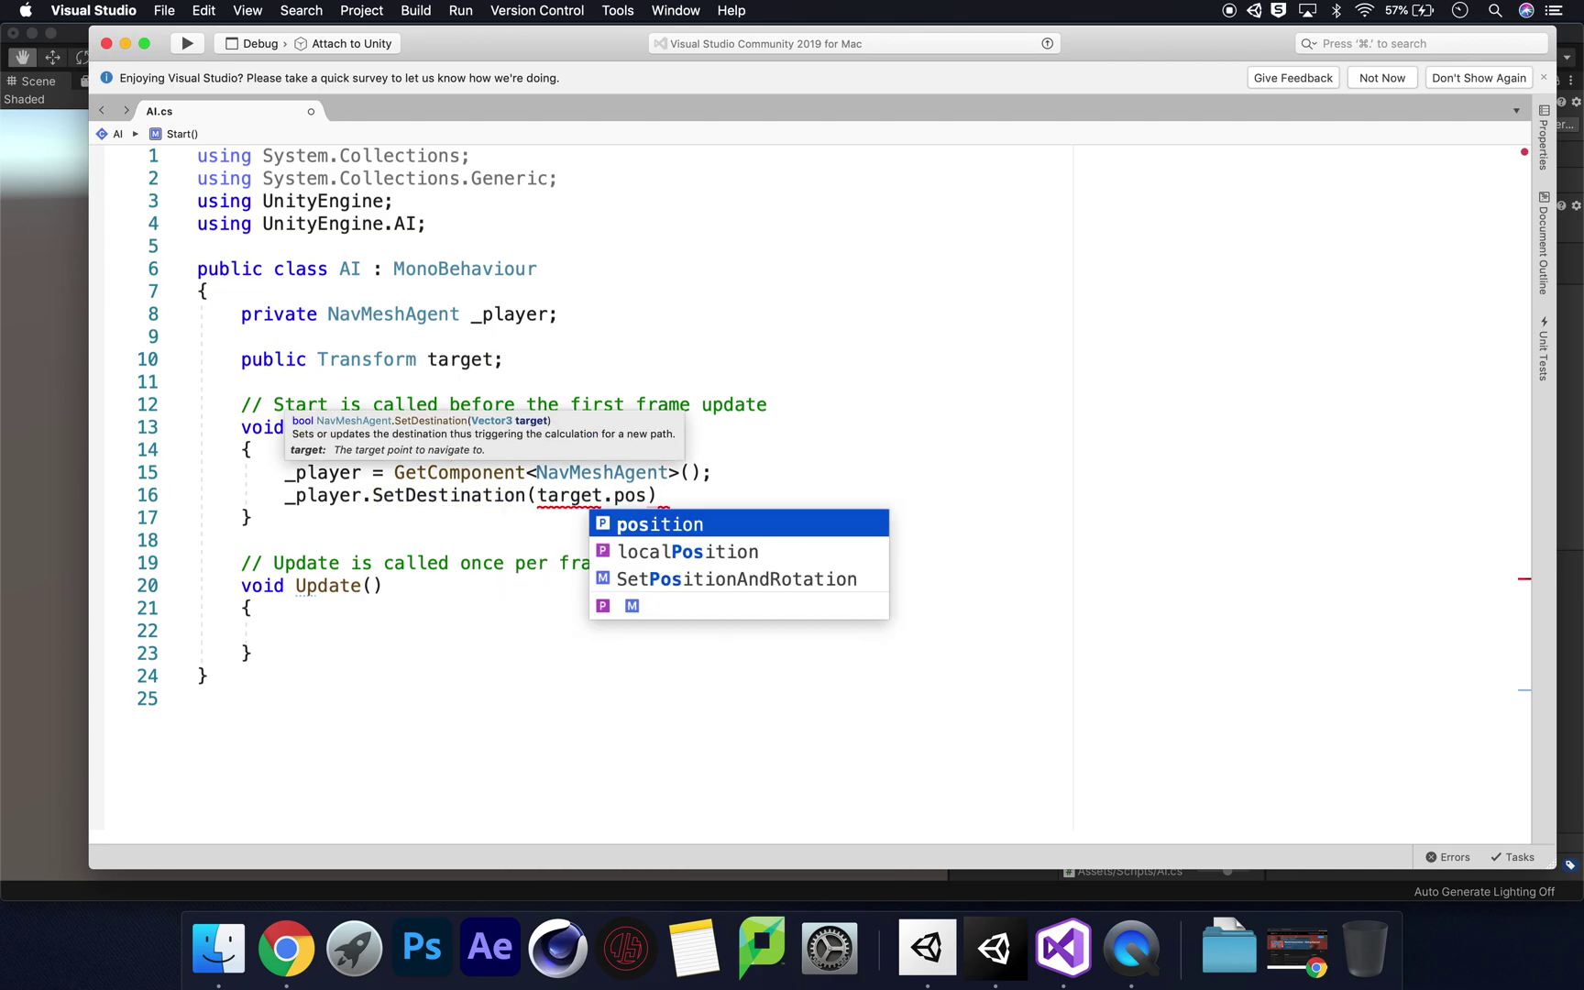
key("Return")
type(");")
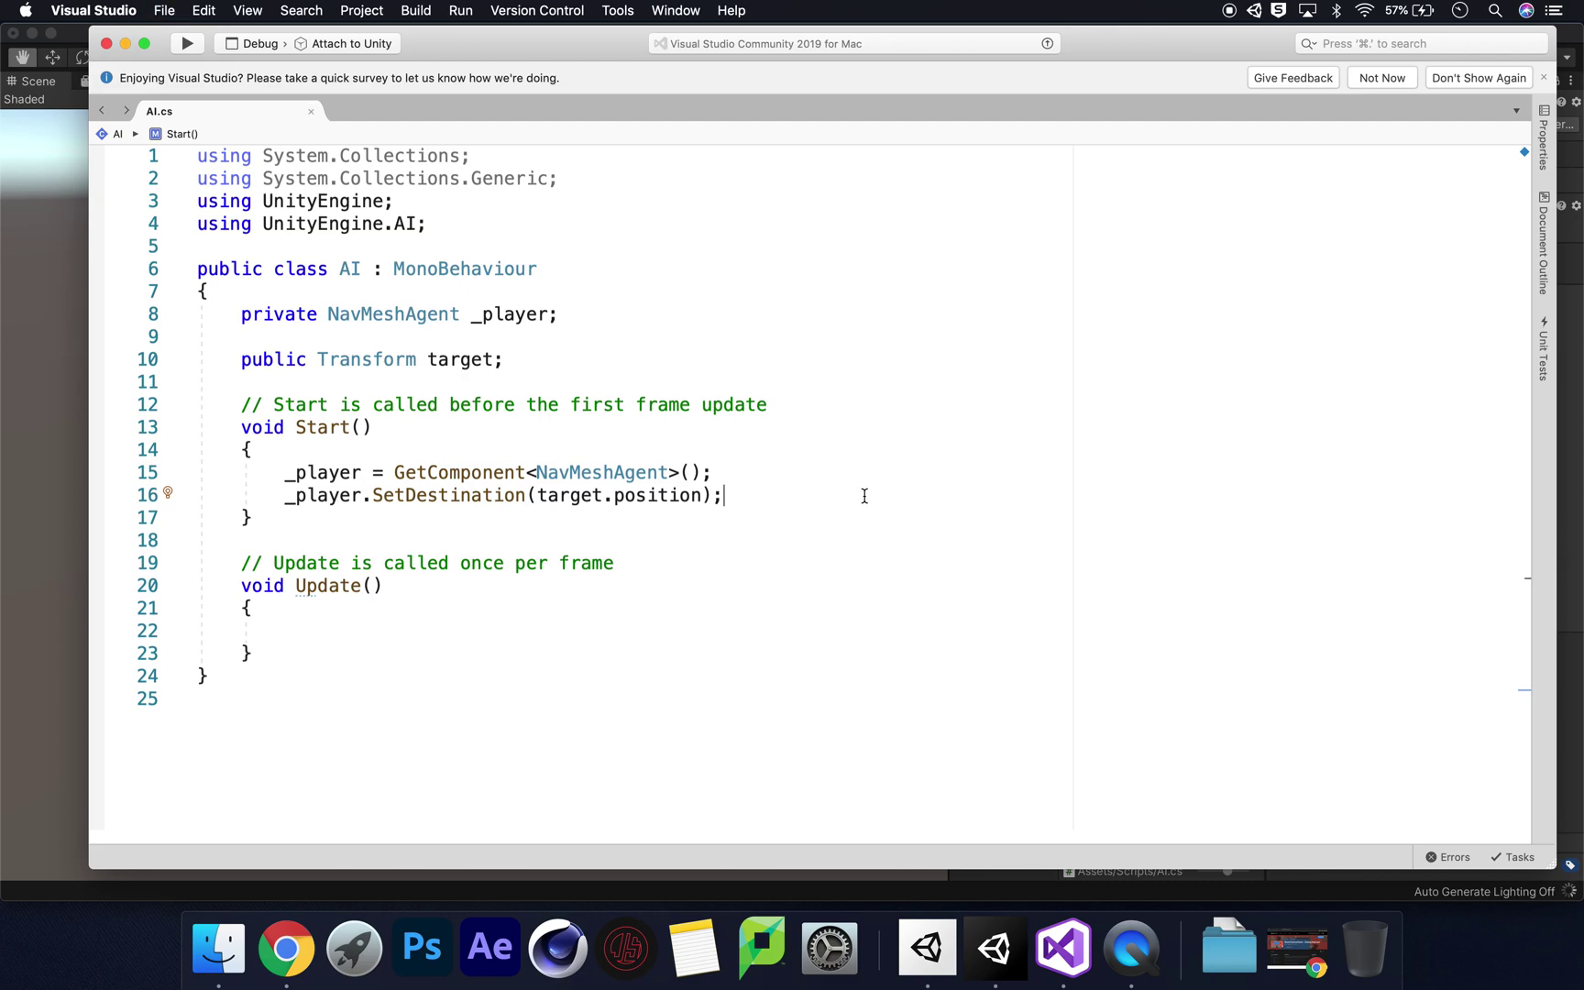
Switch to Unity and add the AI script as a component on the Player object
left_click(1020, 882)
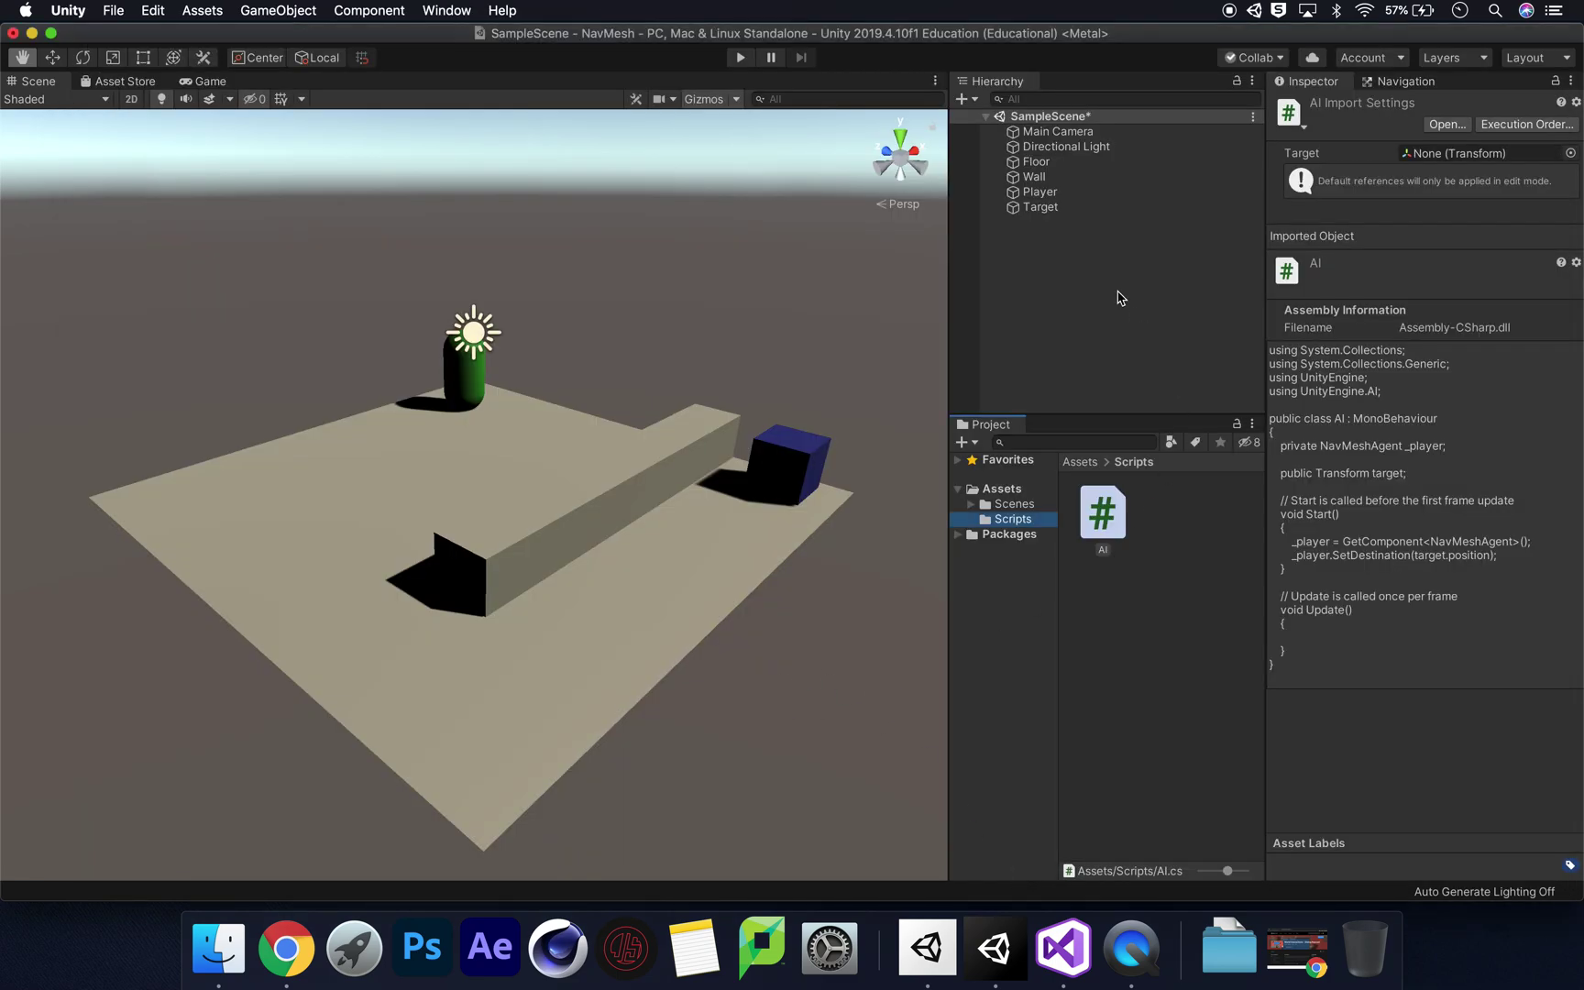
left_click(1044, 192)
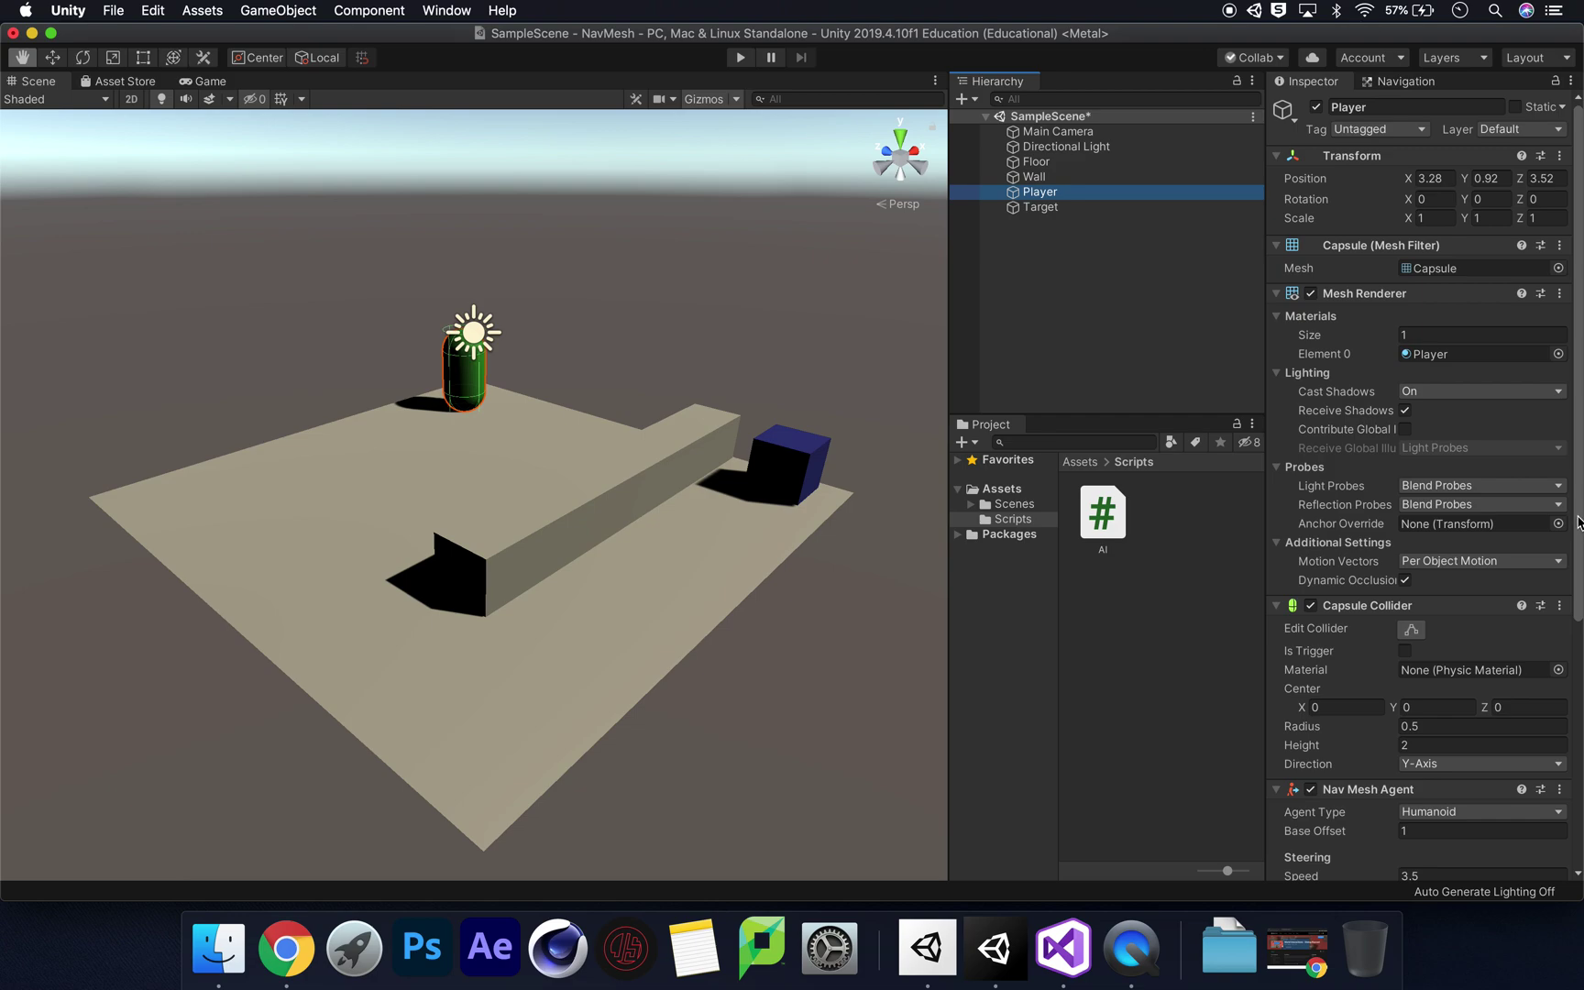
scroll(1485, 733, "down", 10)
left_click(1419, 858)
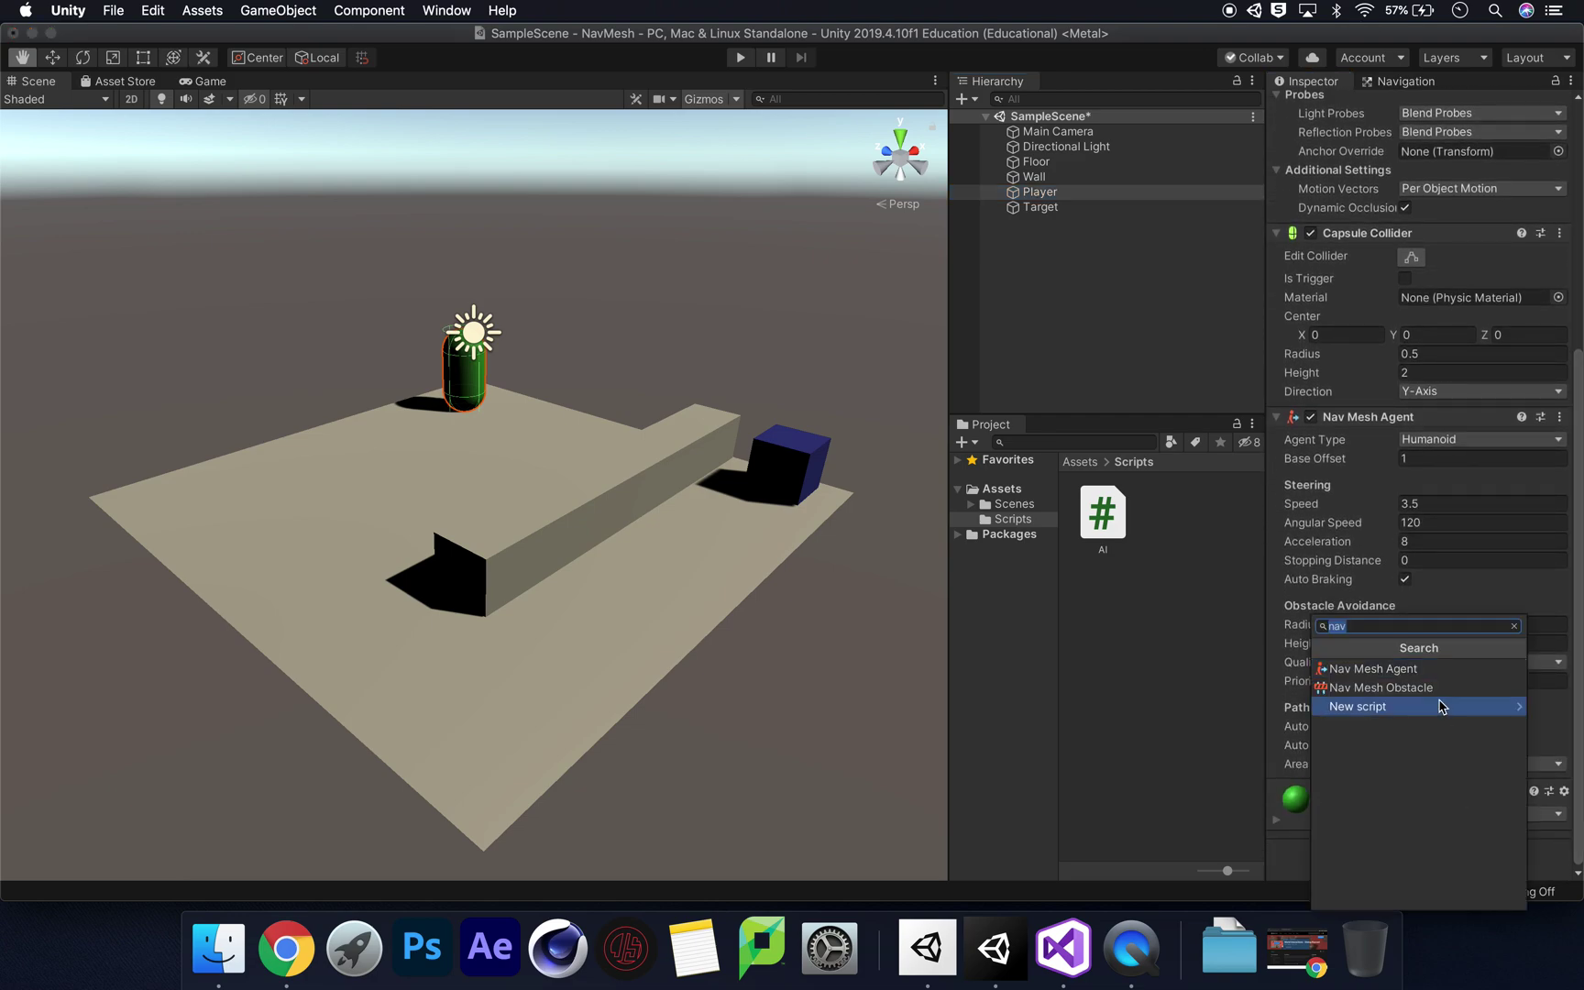
type("ai")
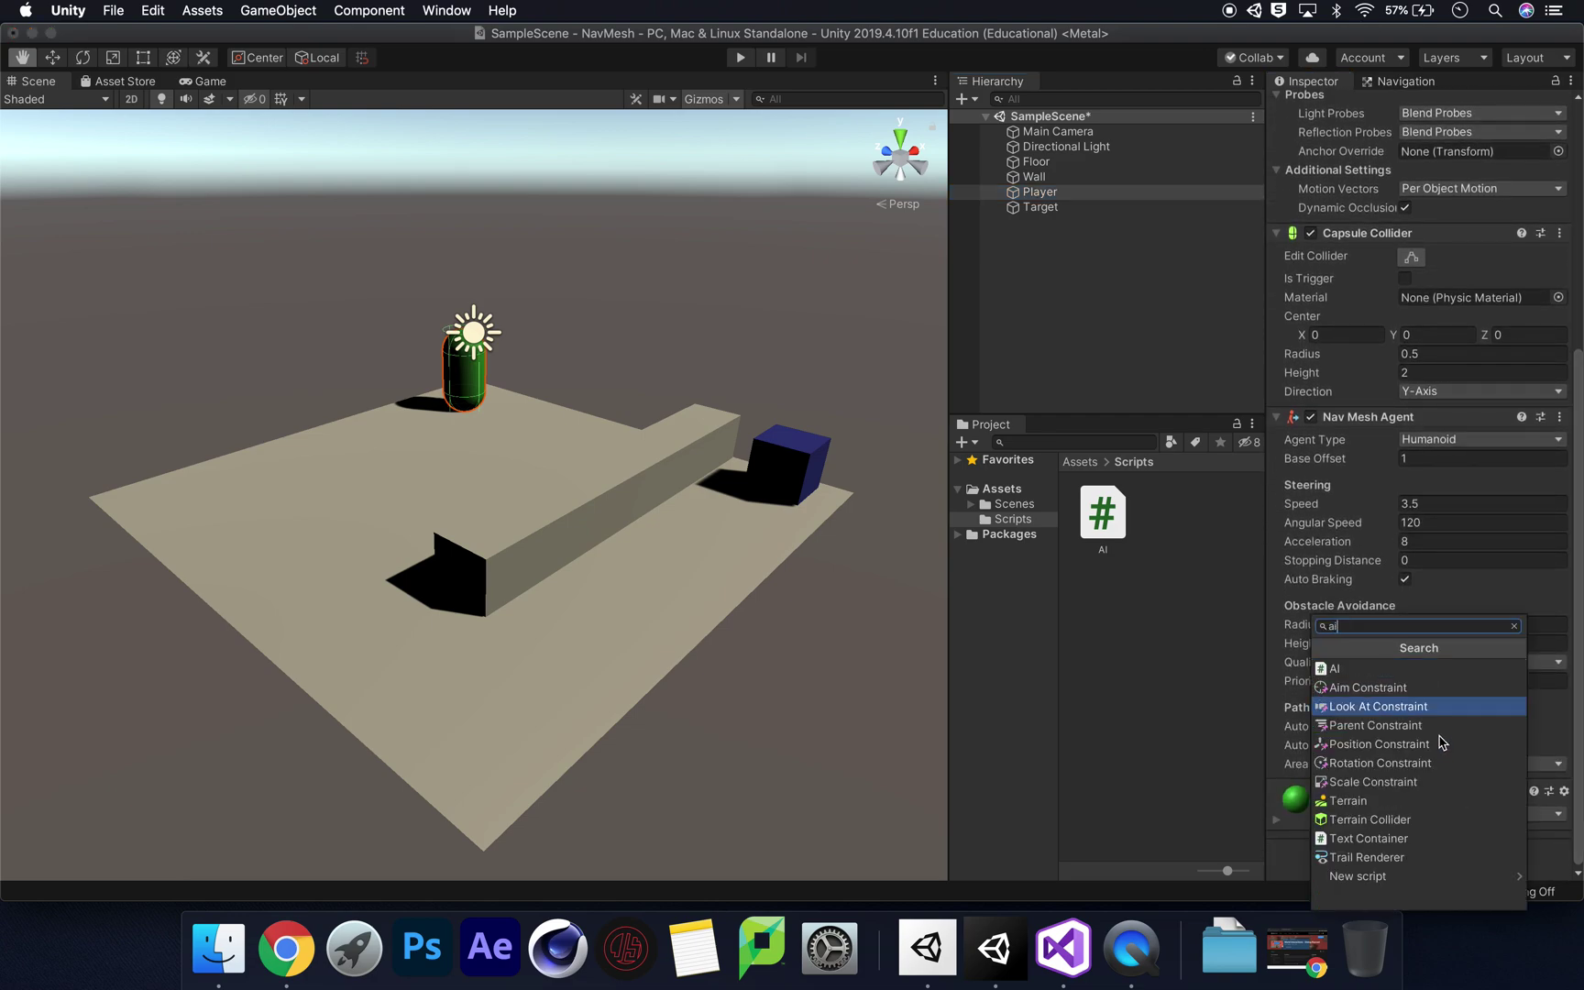
left_click(1361, 676)
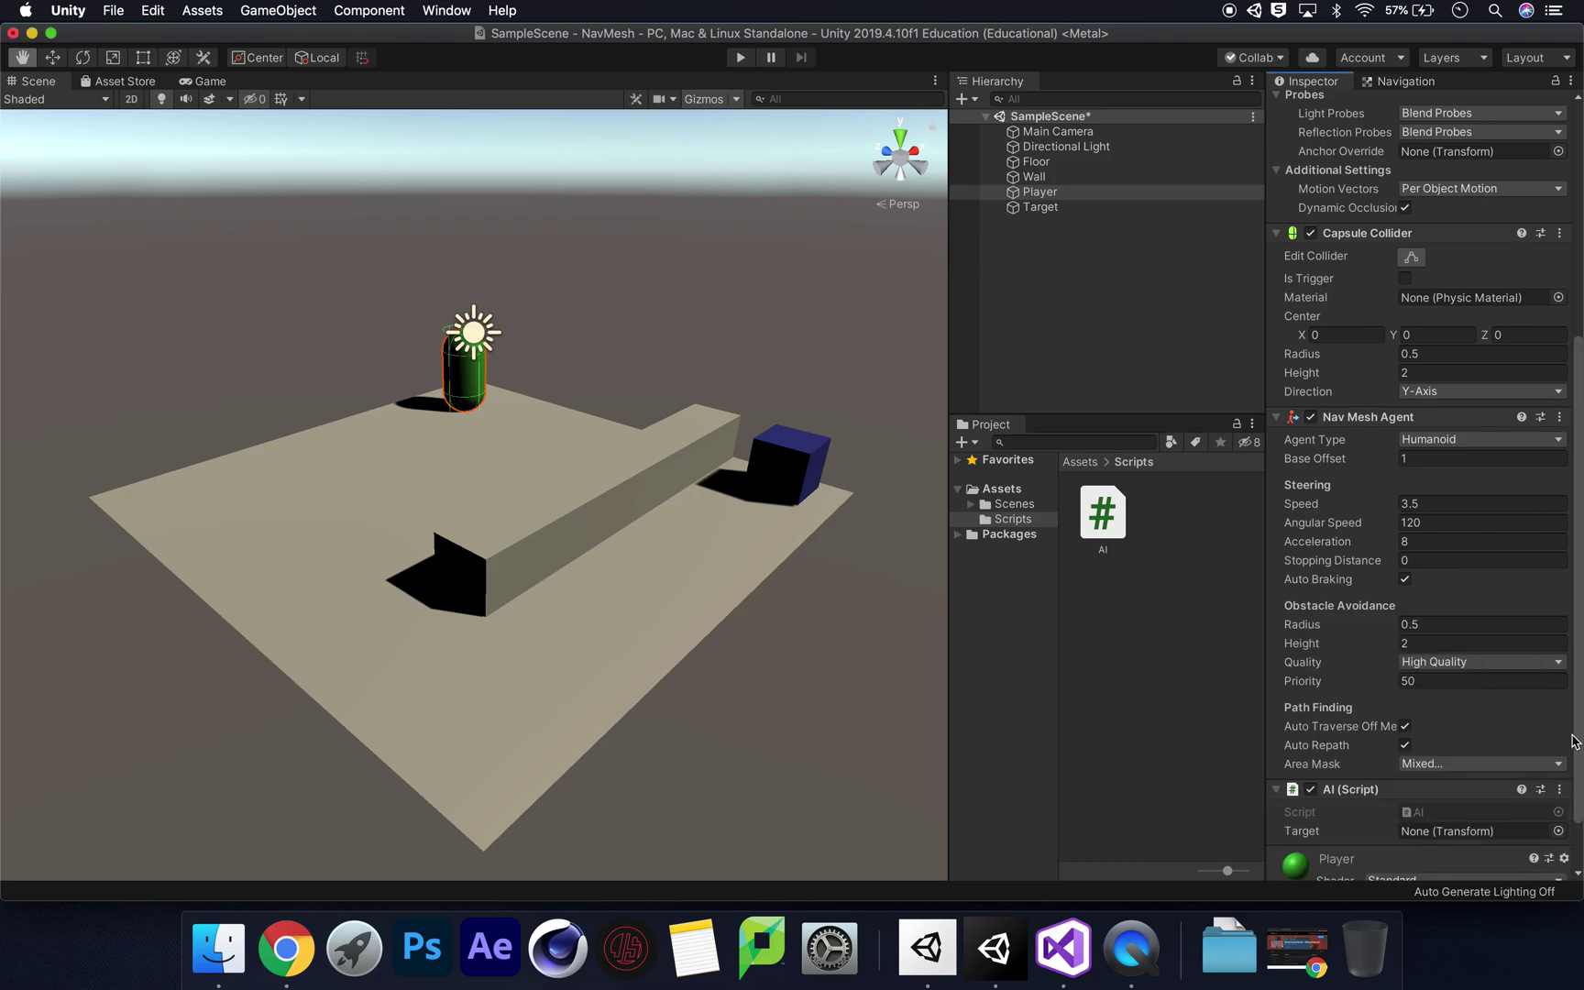
Assign the Target object to the Target field of the Player's AI script and test-run the scene briefly
scroll(1579, 764, "down", 2)
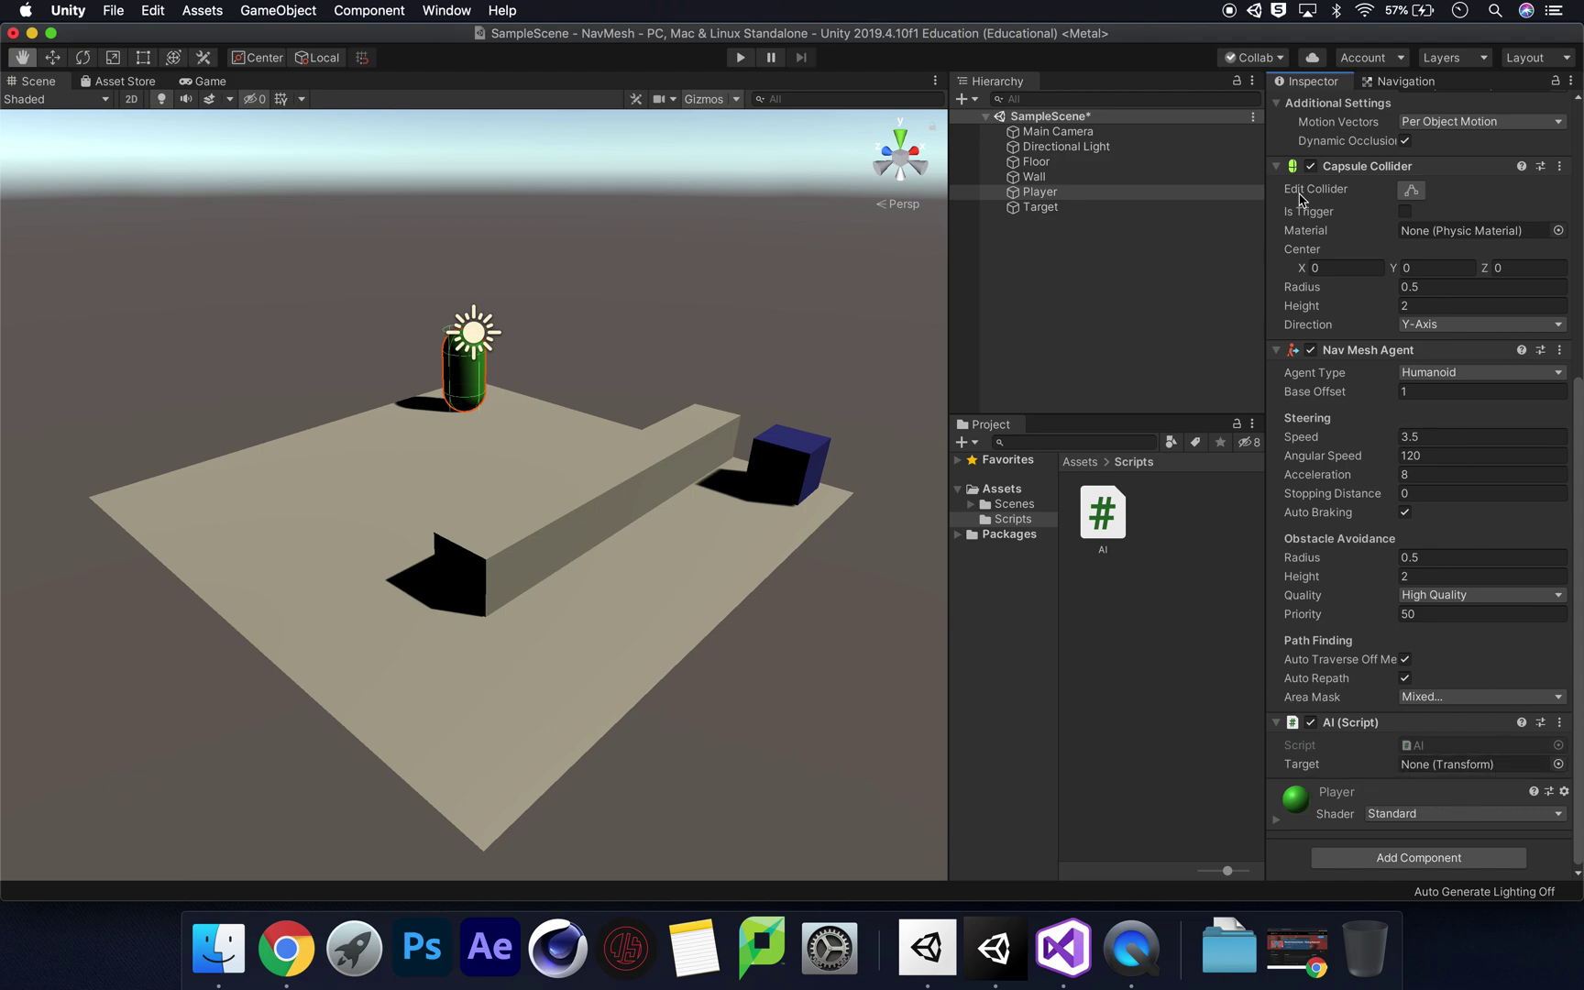
left_click(1021, 209)
left_click_drag(1020, 209, 1458, 766)
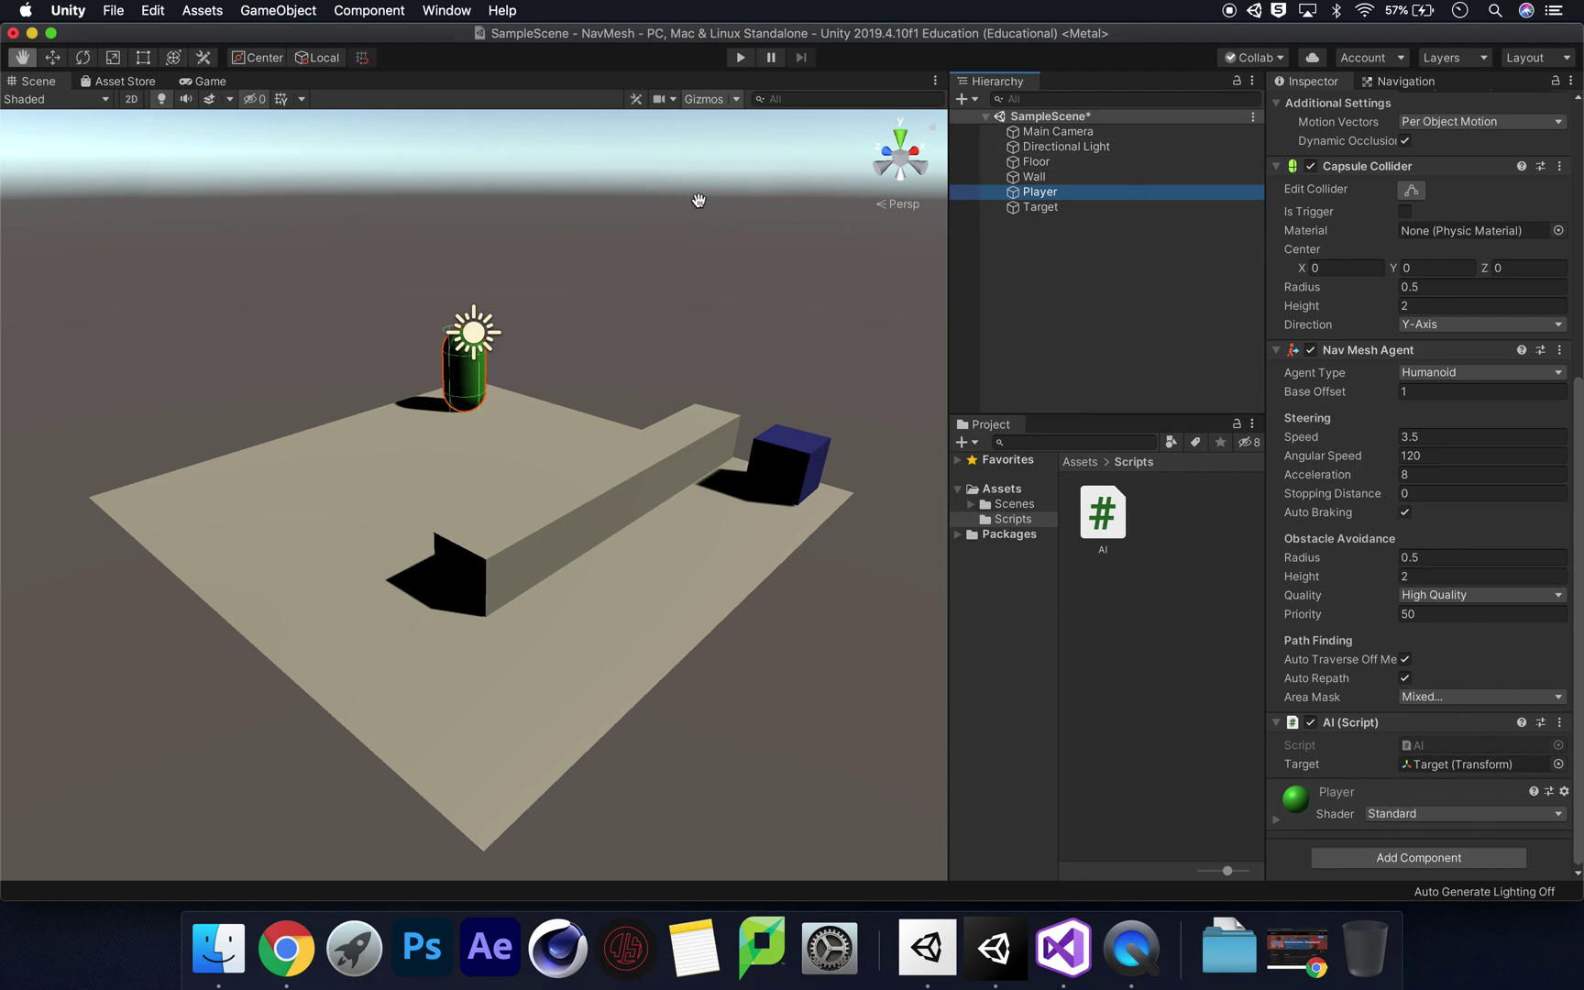
left_click(741, 57)
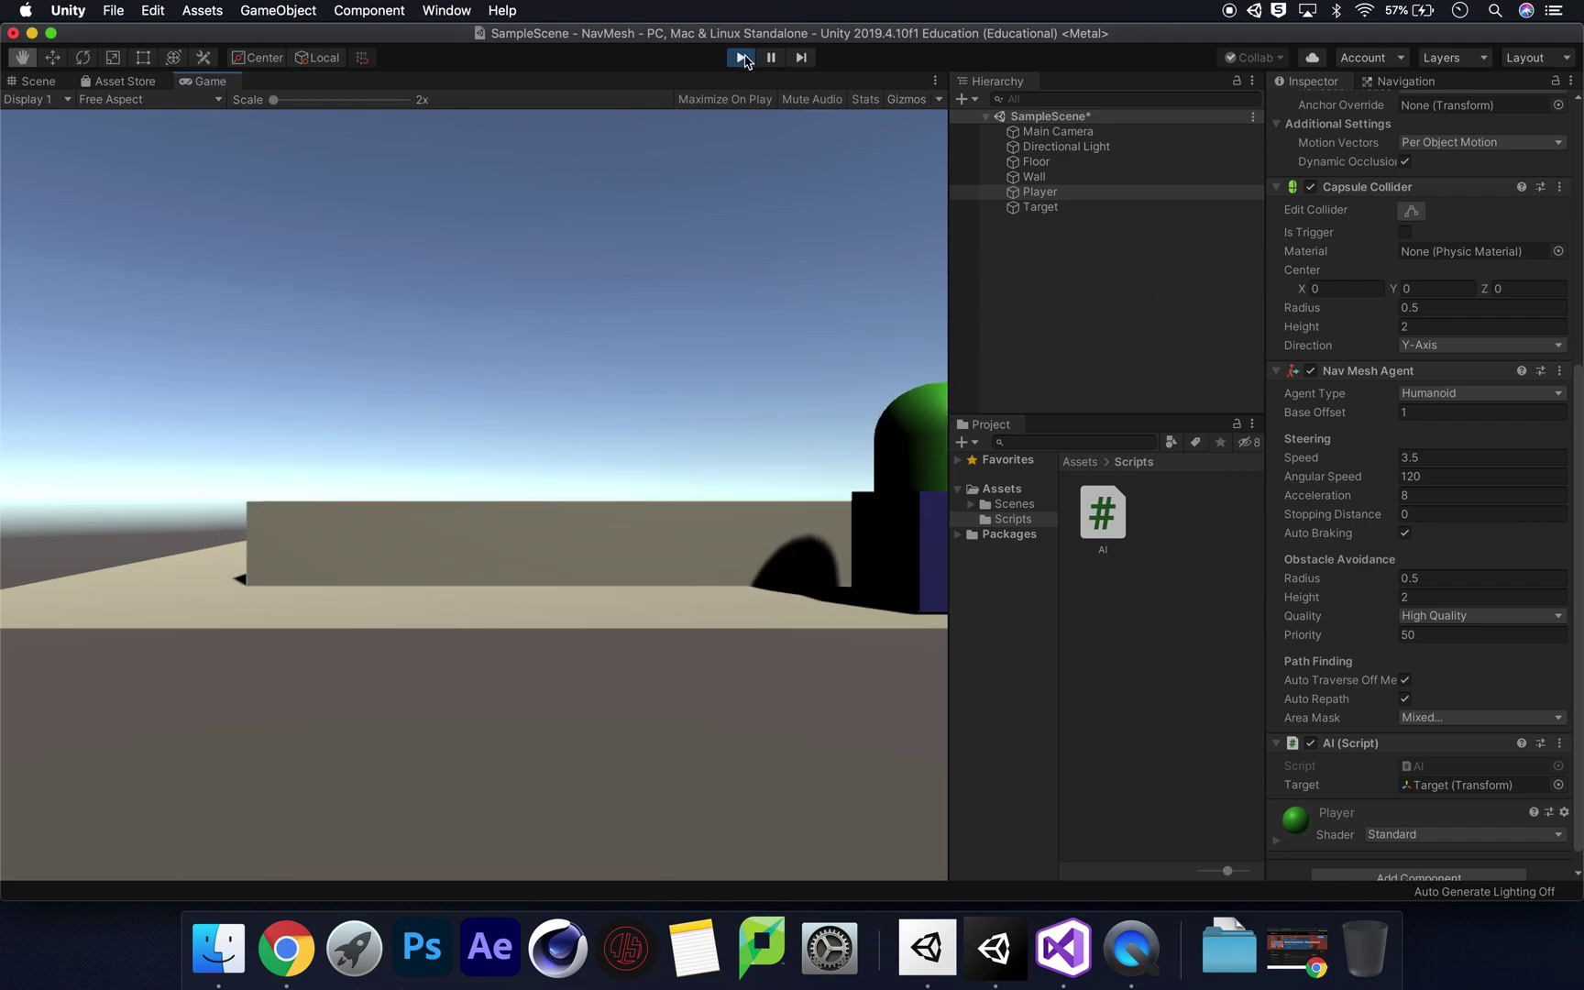
left_click(743, 58)
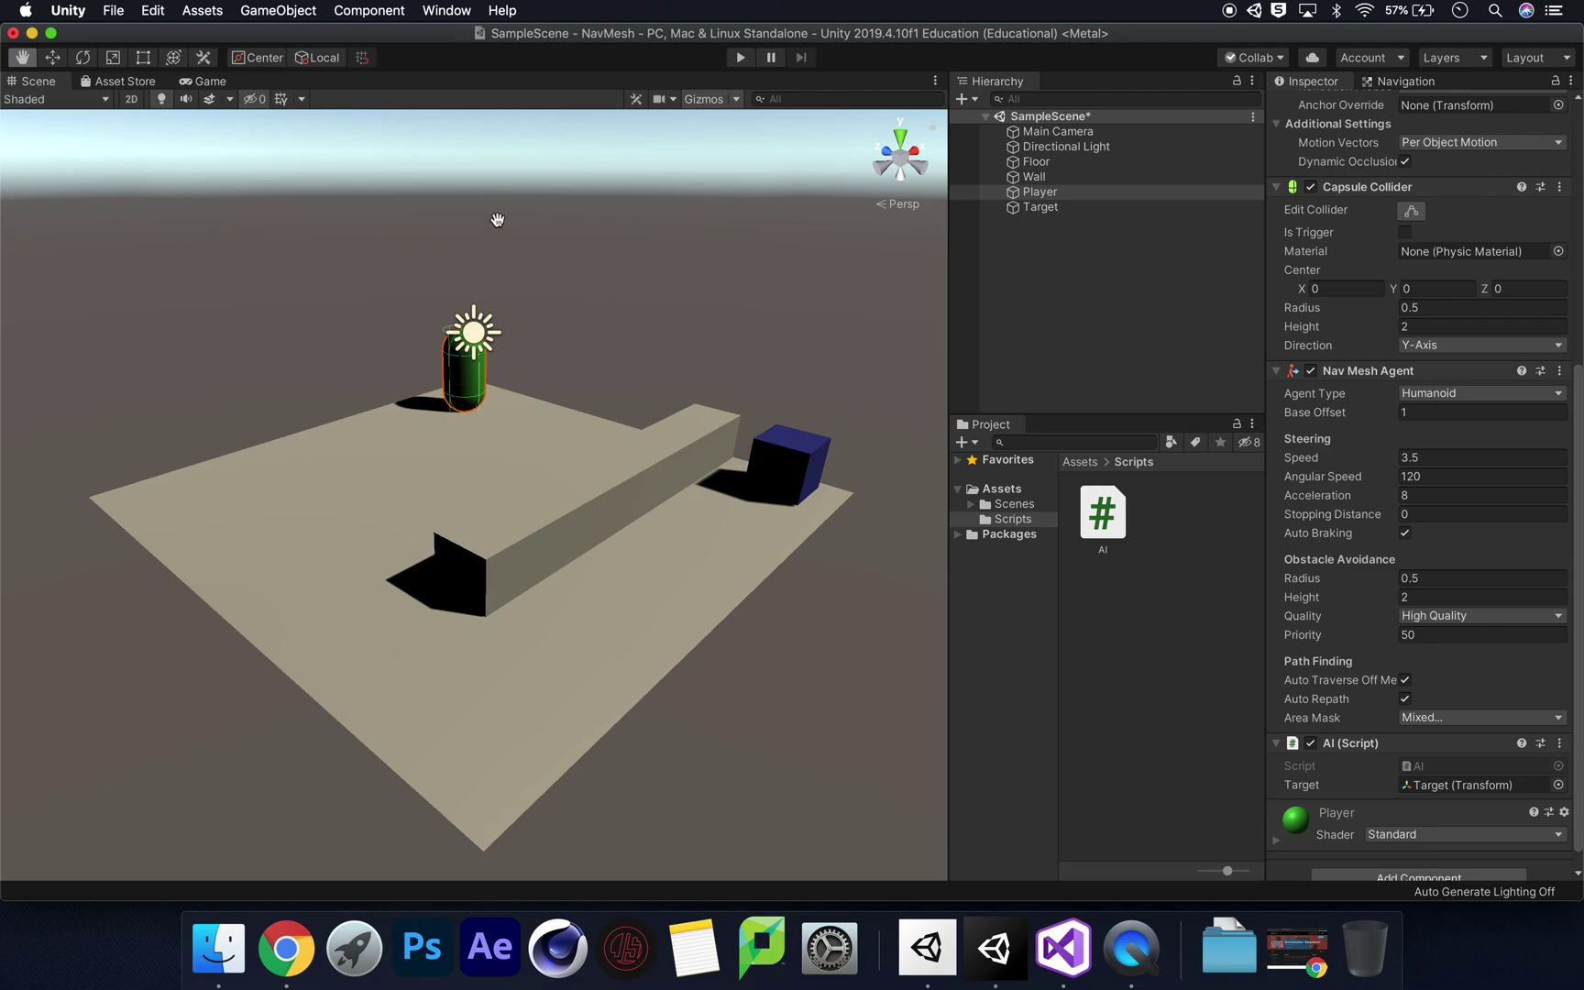
Align the Main Camera with the current Scene view using Align With View
left_click(1058, 131)
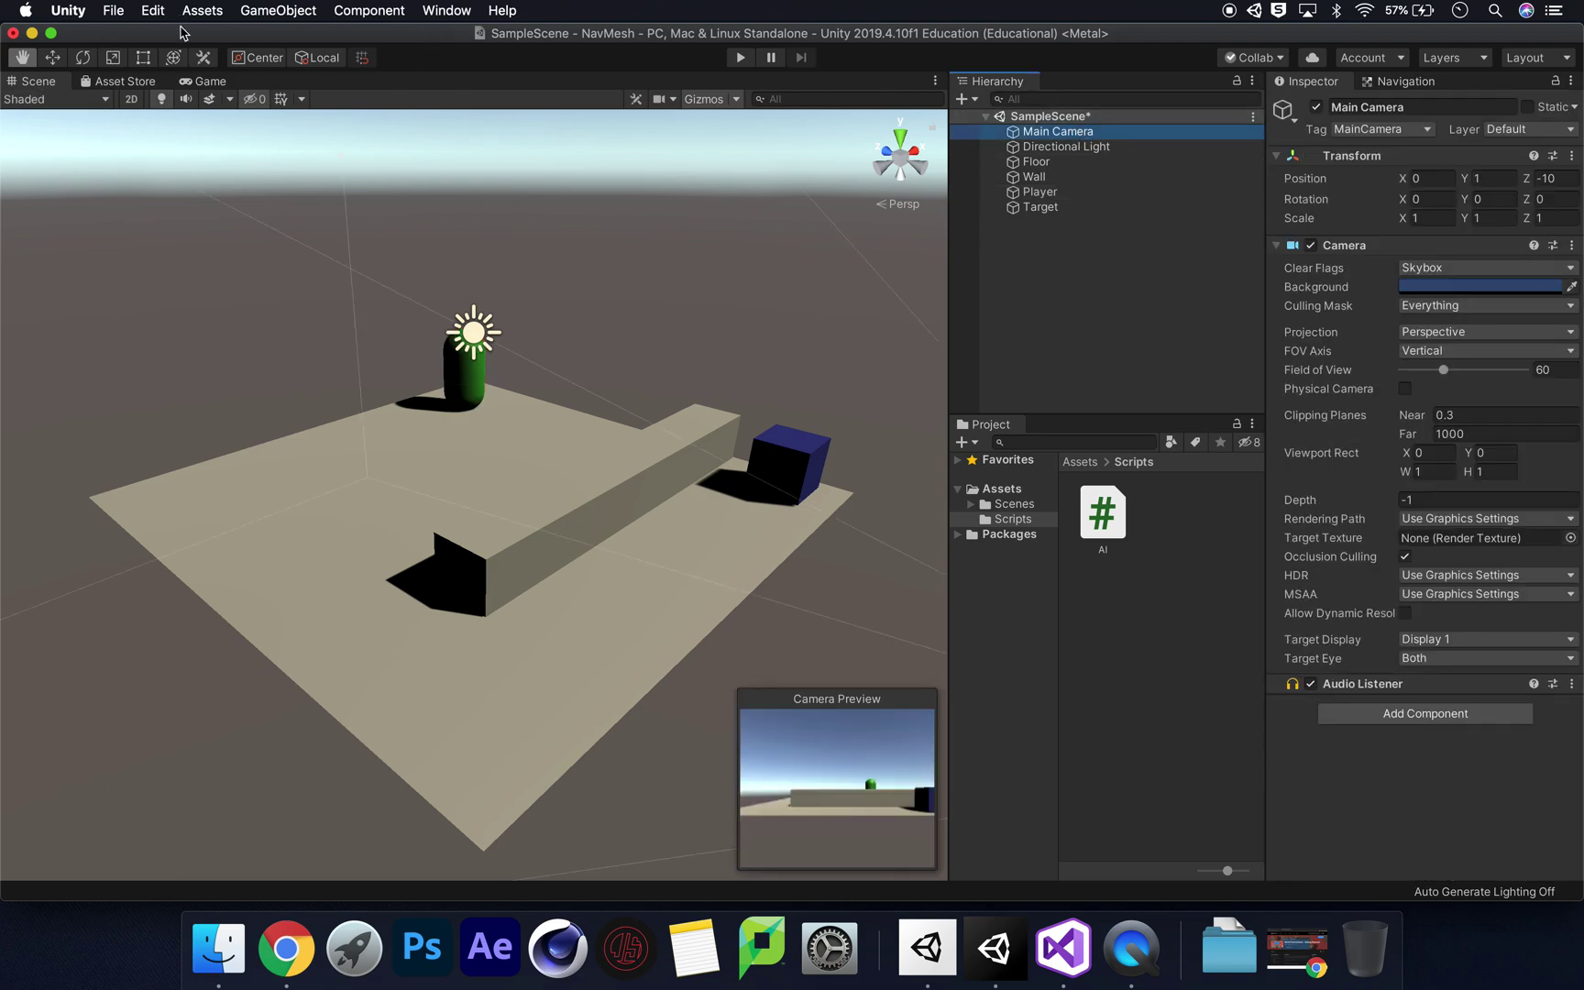
left_click(279, 11)
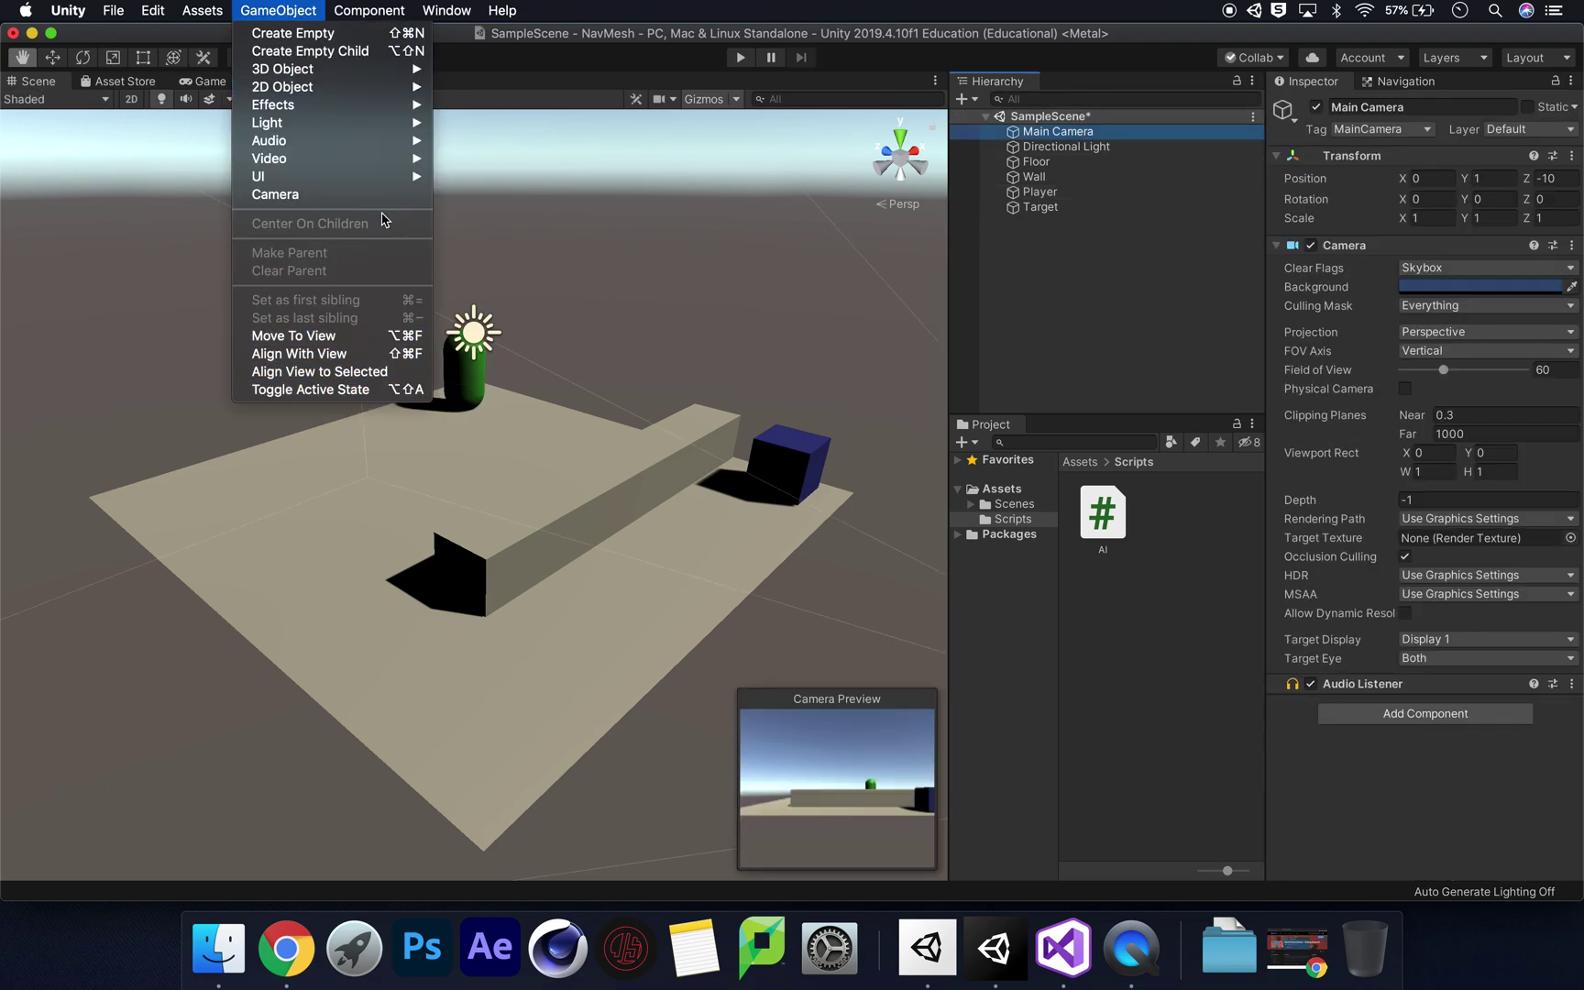
left_click(293, 336)
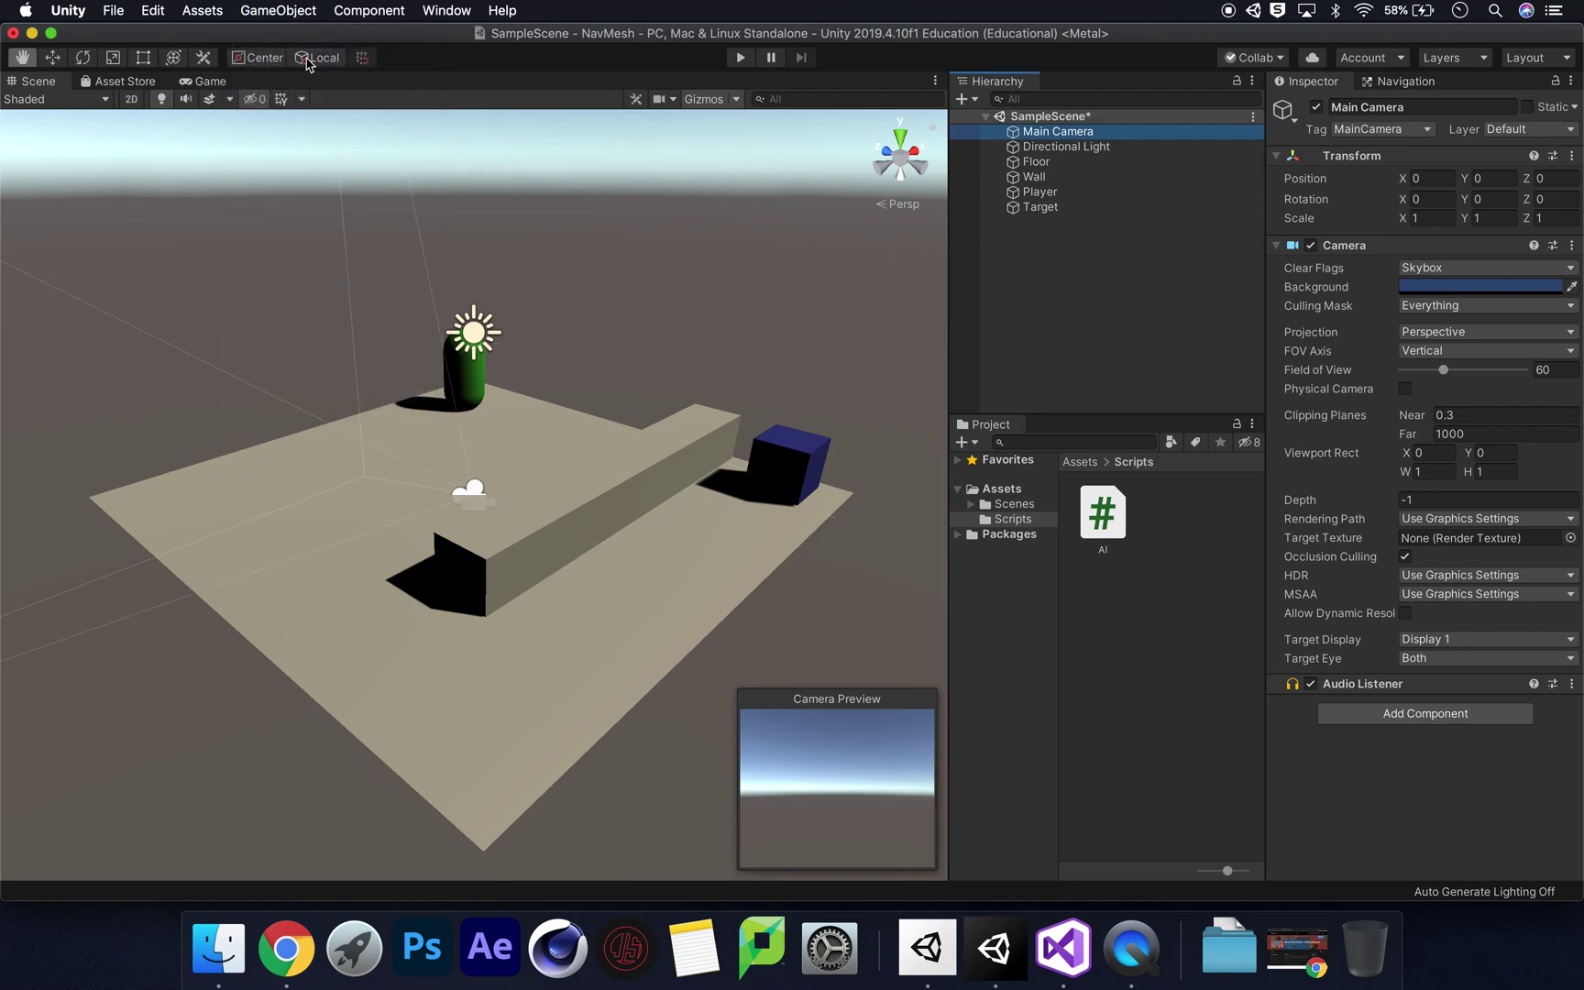
left_click(296, 13)
left_click(345, 355)
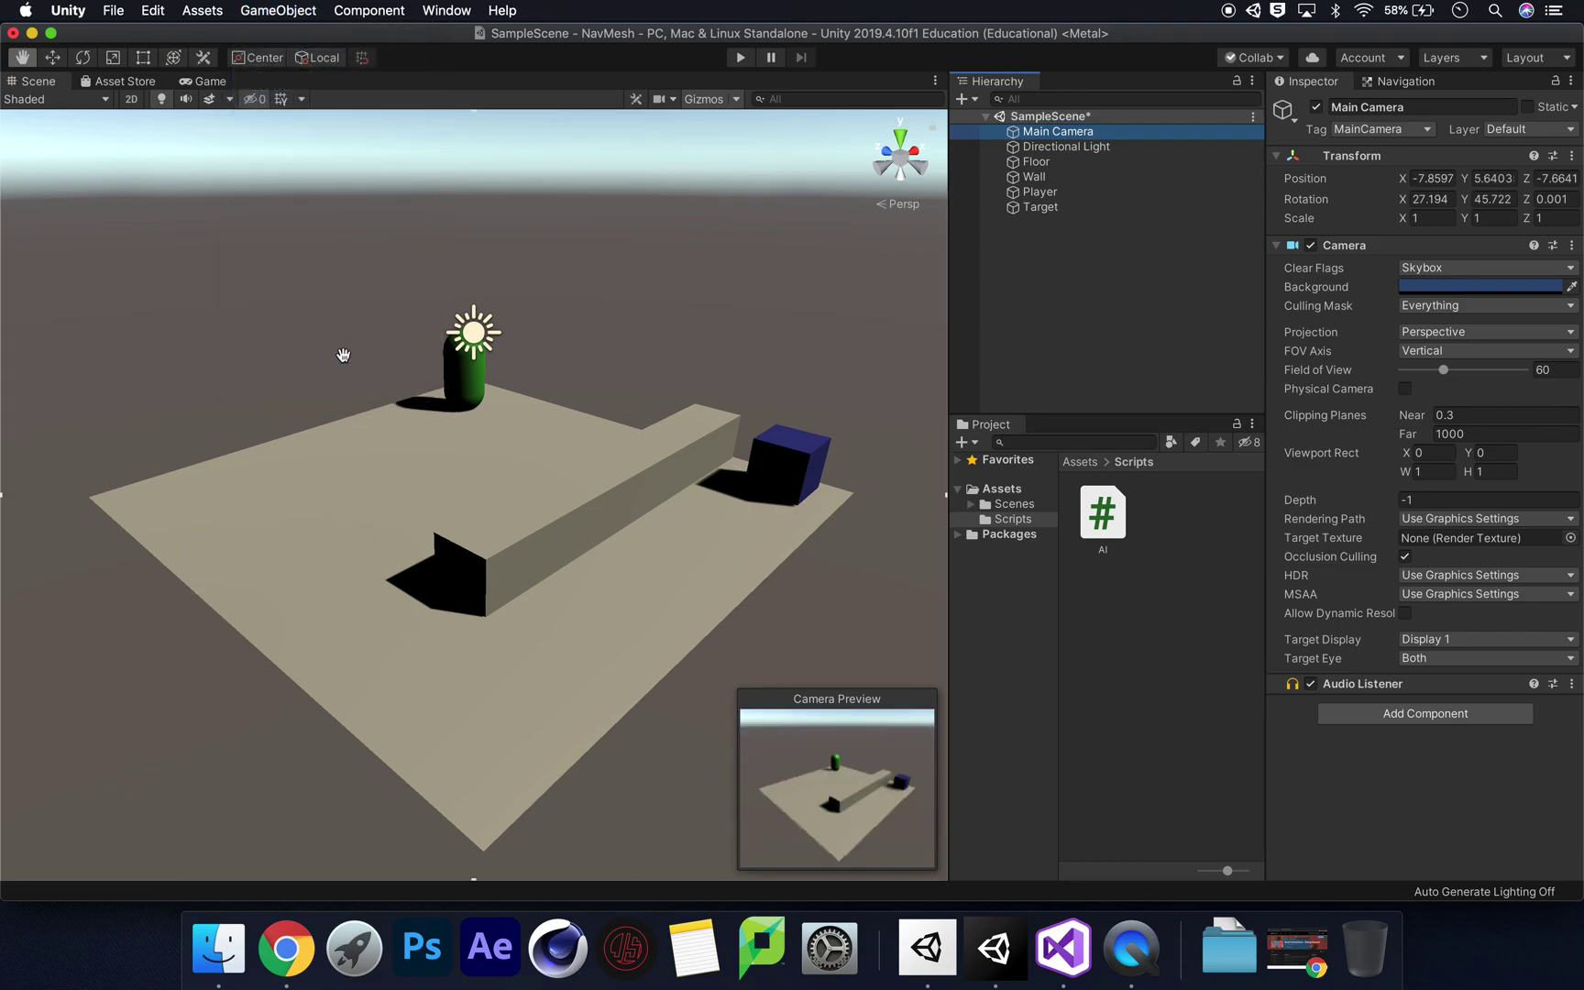
Run the scene in the Game view to watch the Player's route to the Target, and return to the Scene view
left_click(209, 82)
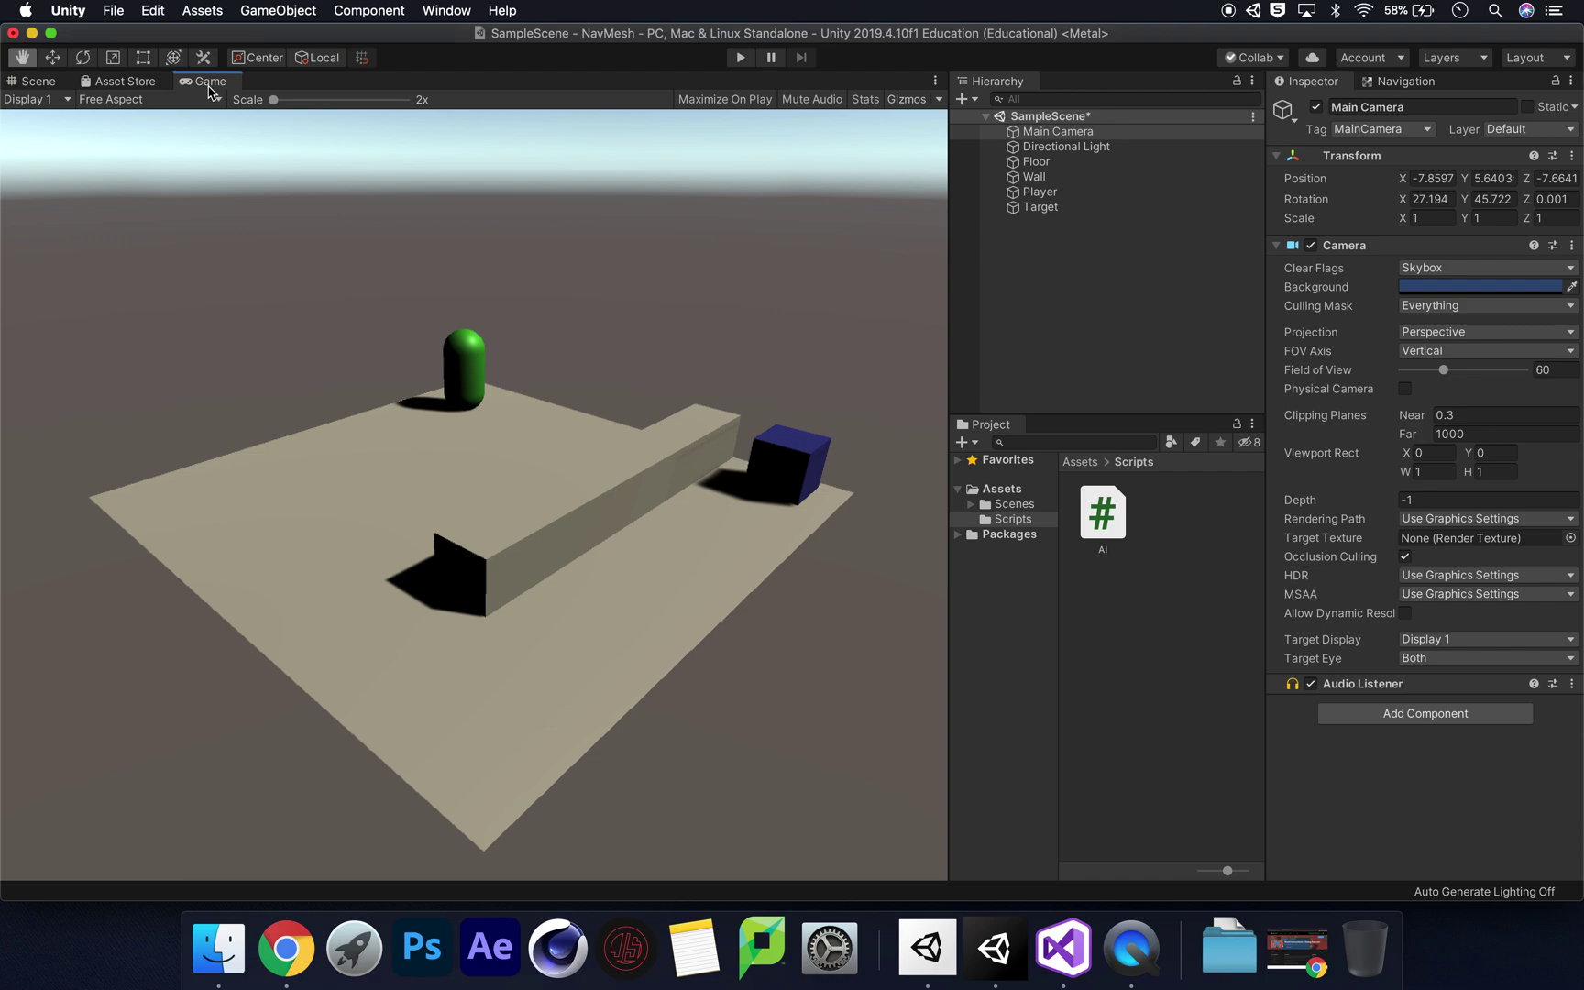
left_click(741, 57)
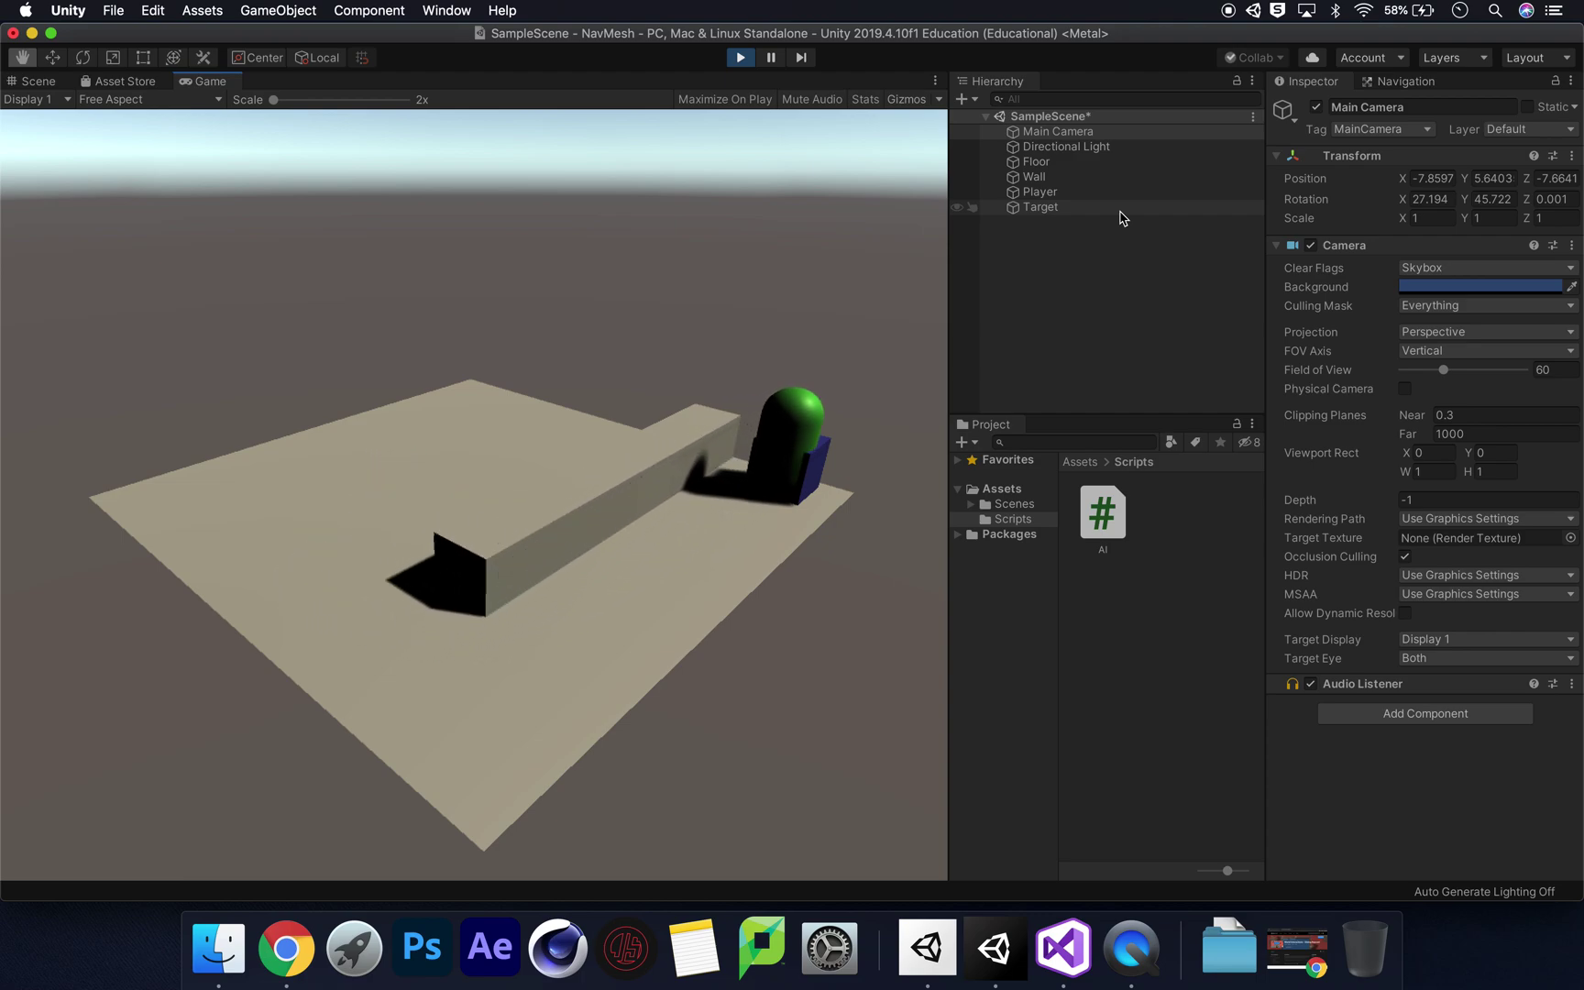
left_click(37, 82)
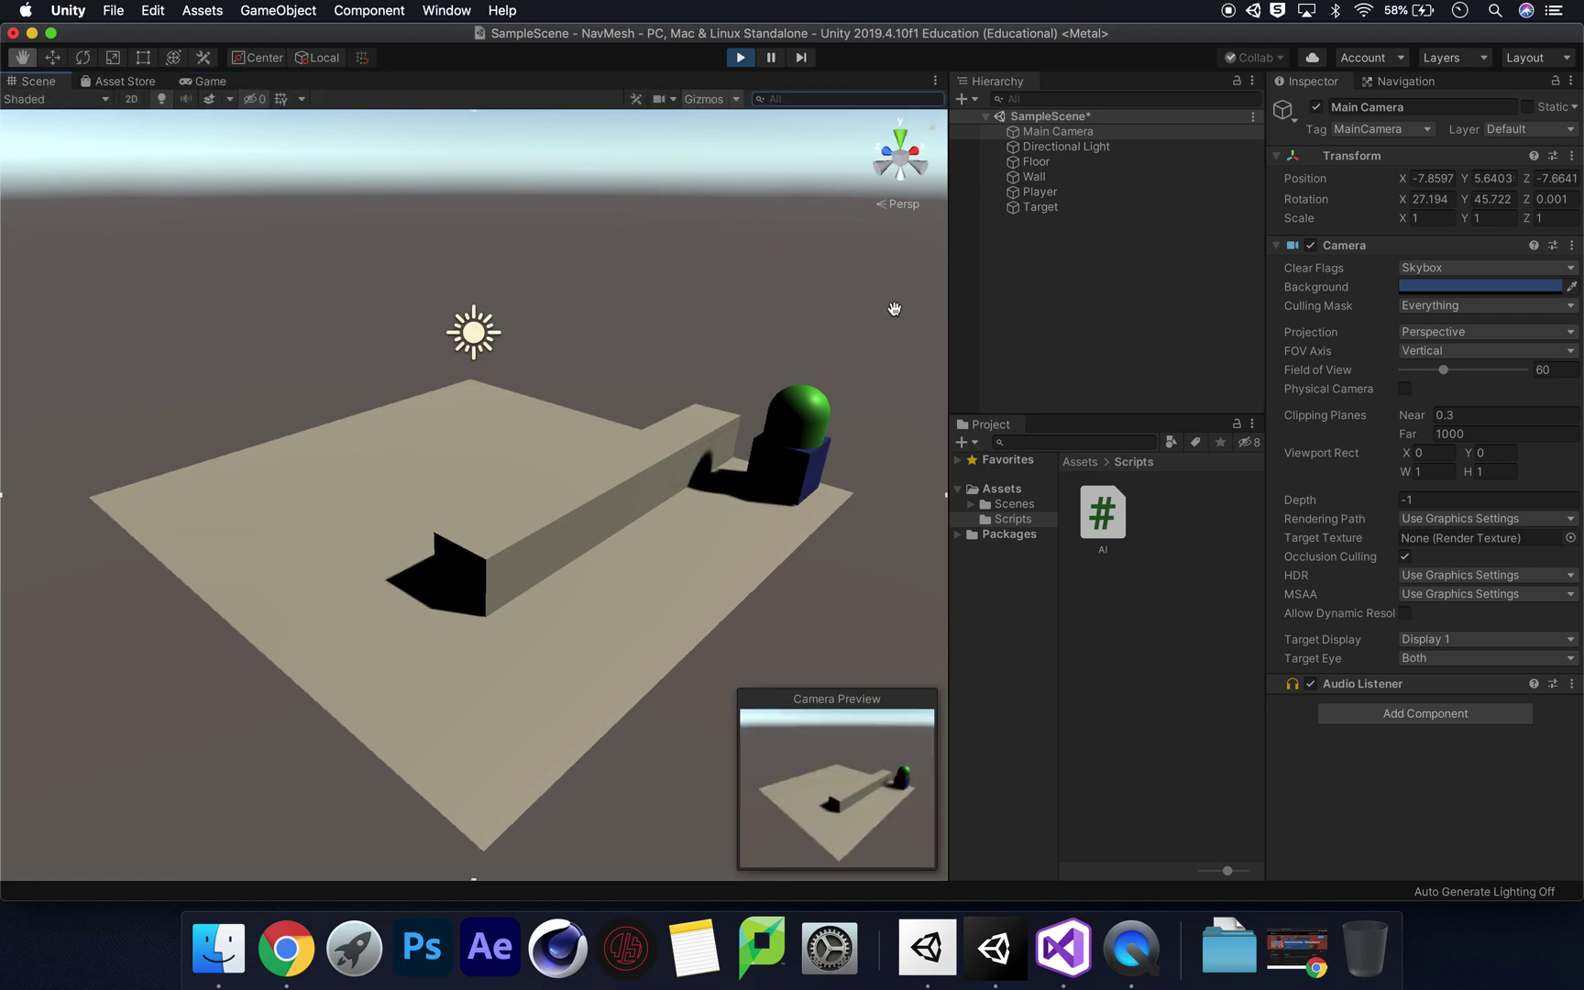